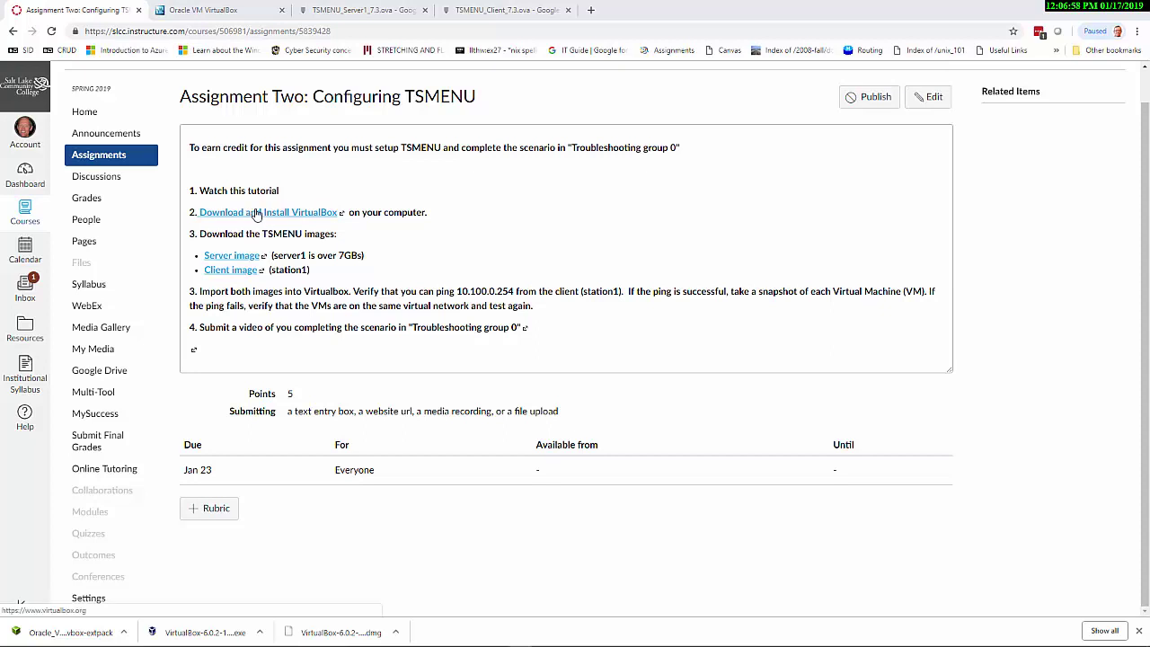
Highlight the 'Watch this tutorial' step in the Canvas assignment, then switch to the VirtualBox.org page
left_click_drag(280, 191, 213, 192)
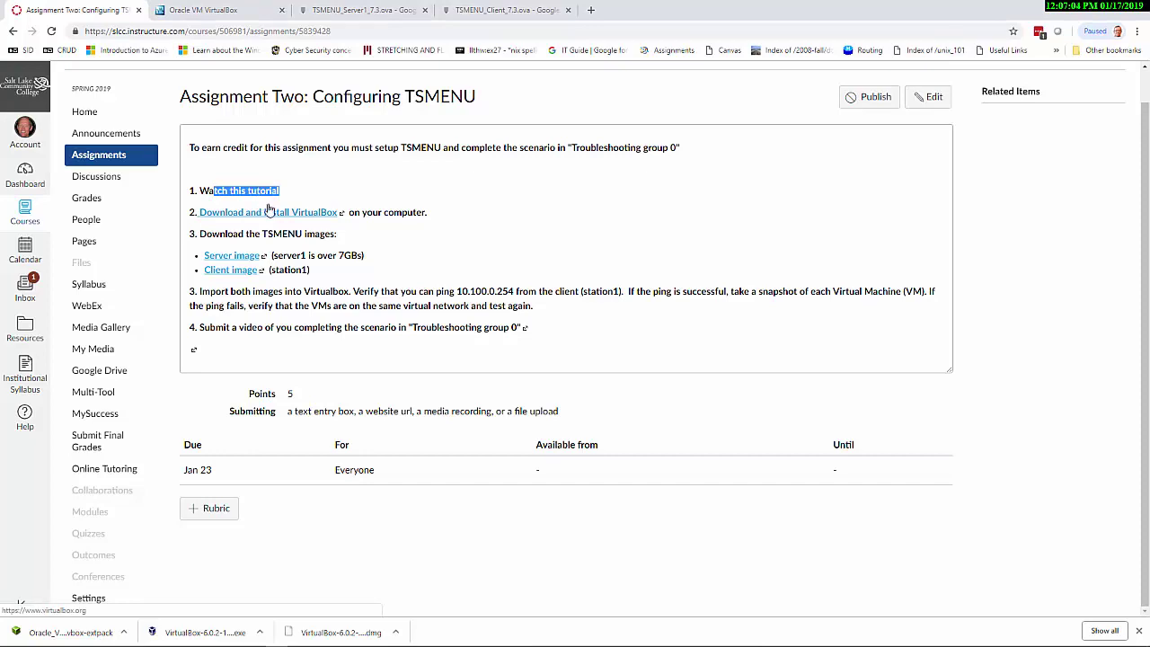
left_click(224, 11)
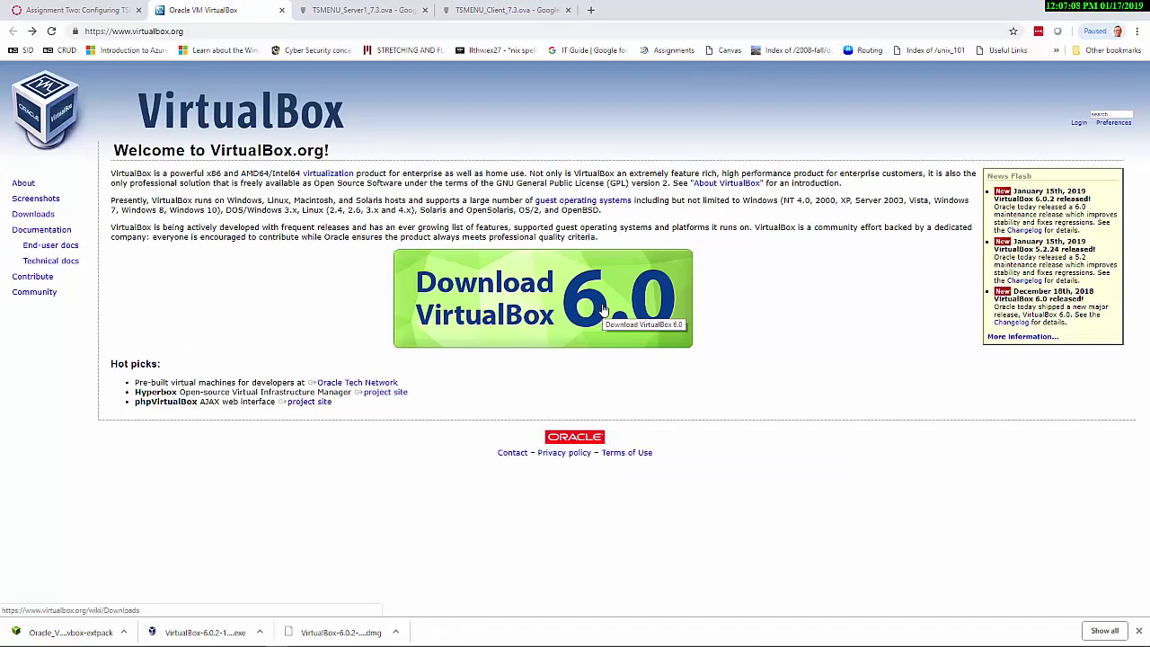
Open the Downloads page and point out the Windows hosts installer and Extension Pack links
left_click(37, 216)
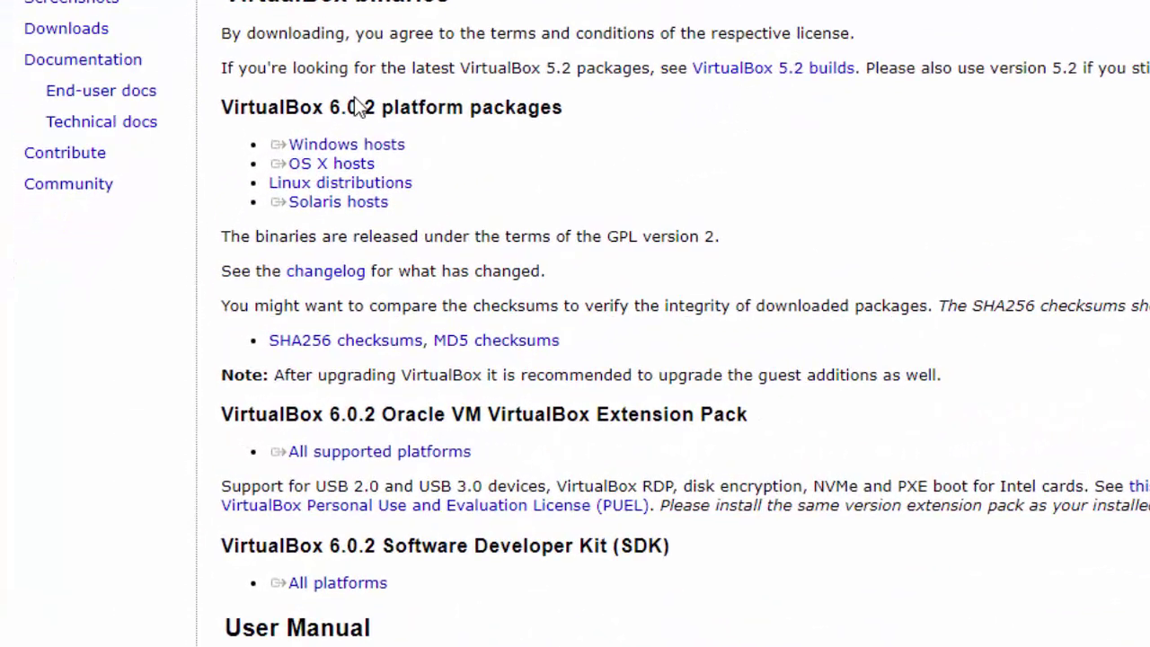
triple_click(408, 148)
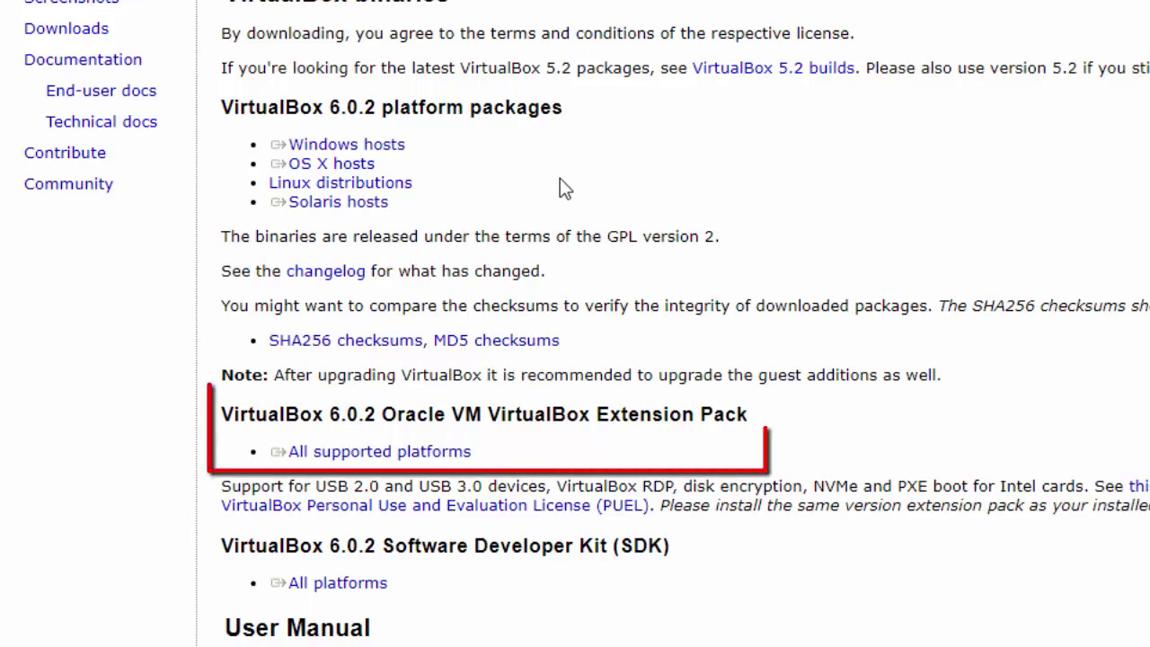
triple_click(375, 453)
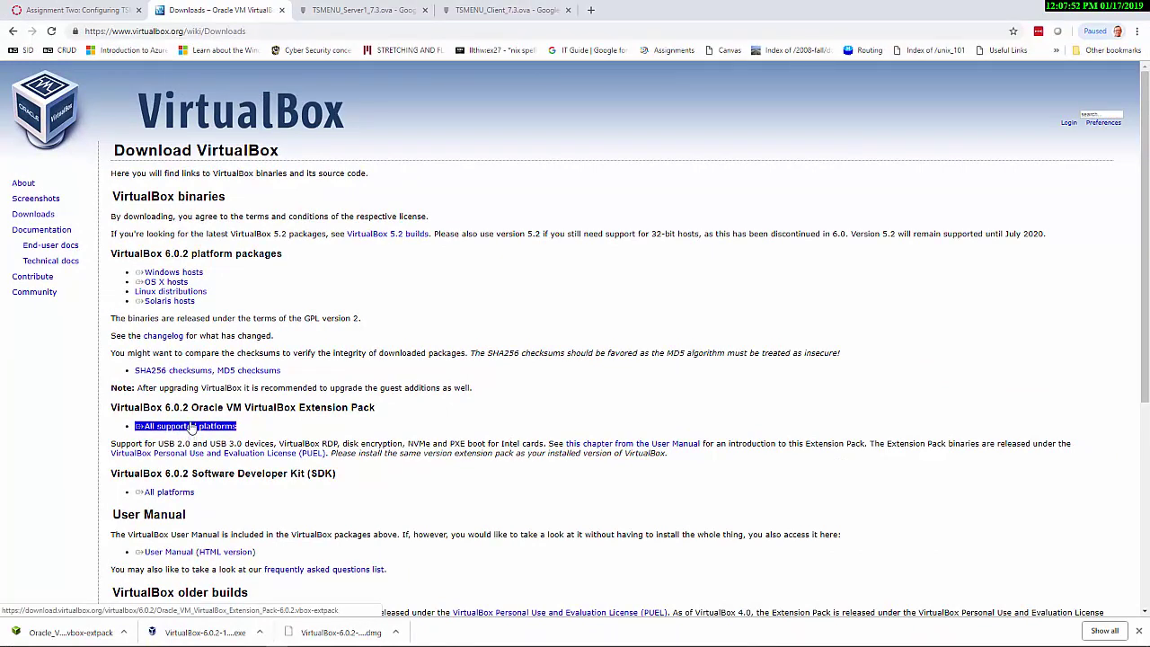
triple_click(175, 272)
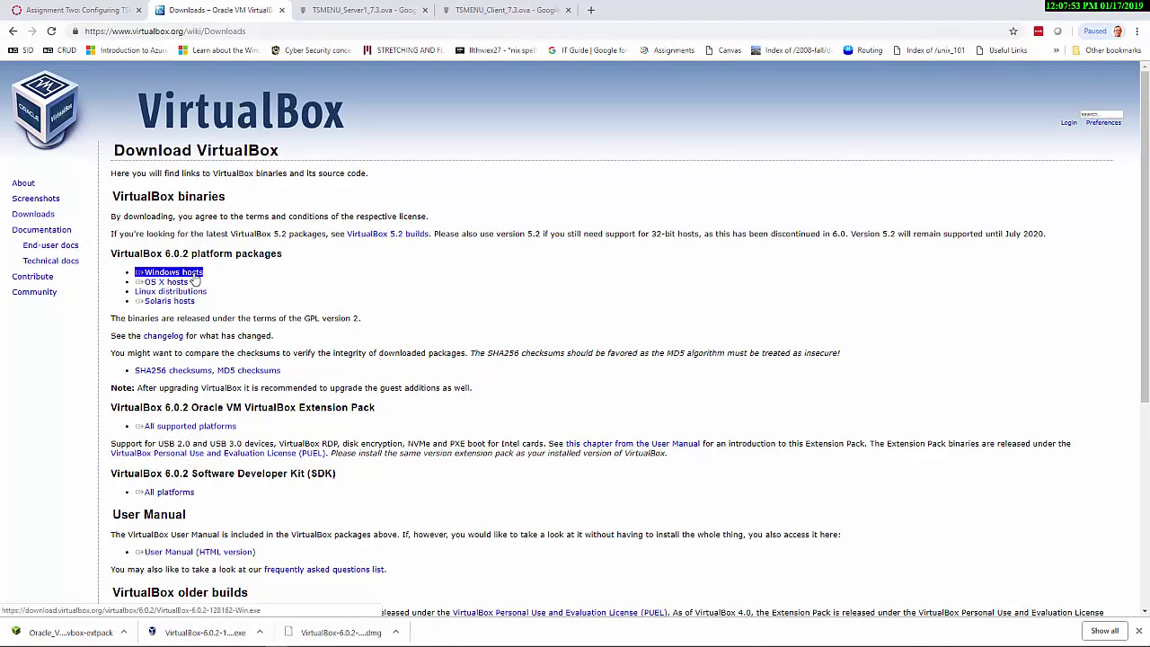
triple_click(204, 433)
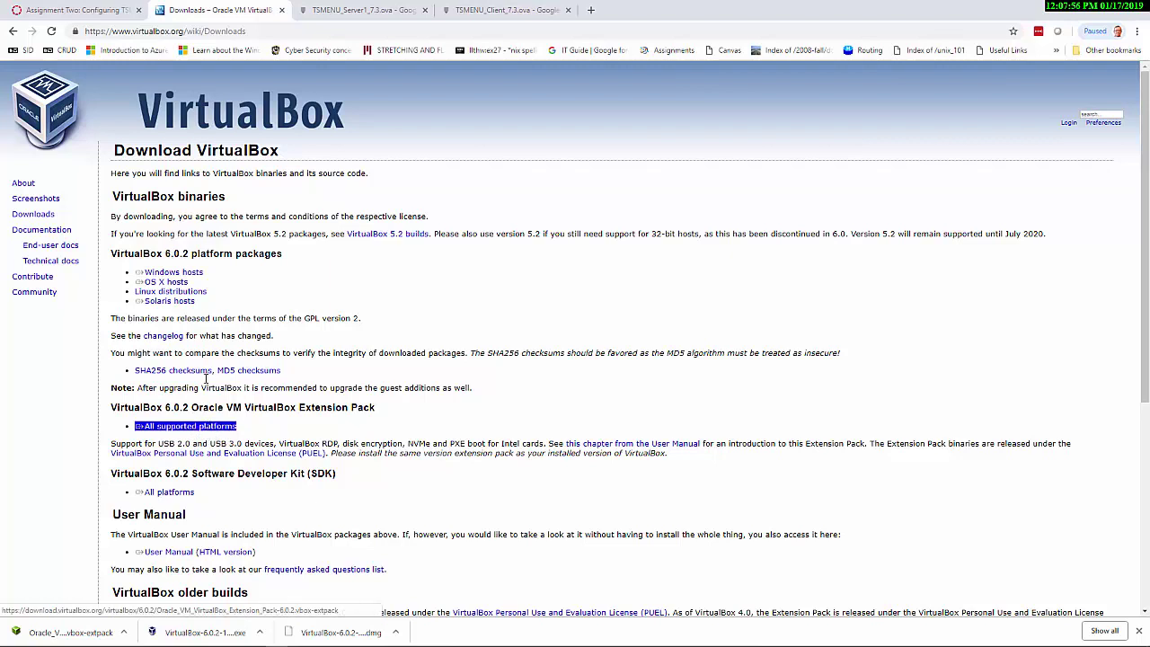
left_click(234, 362)
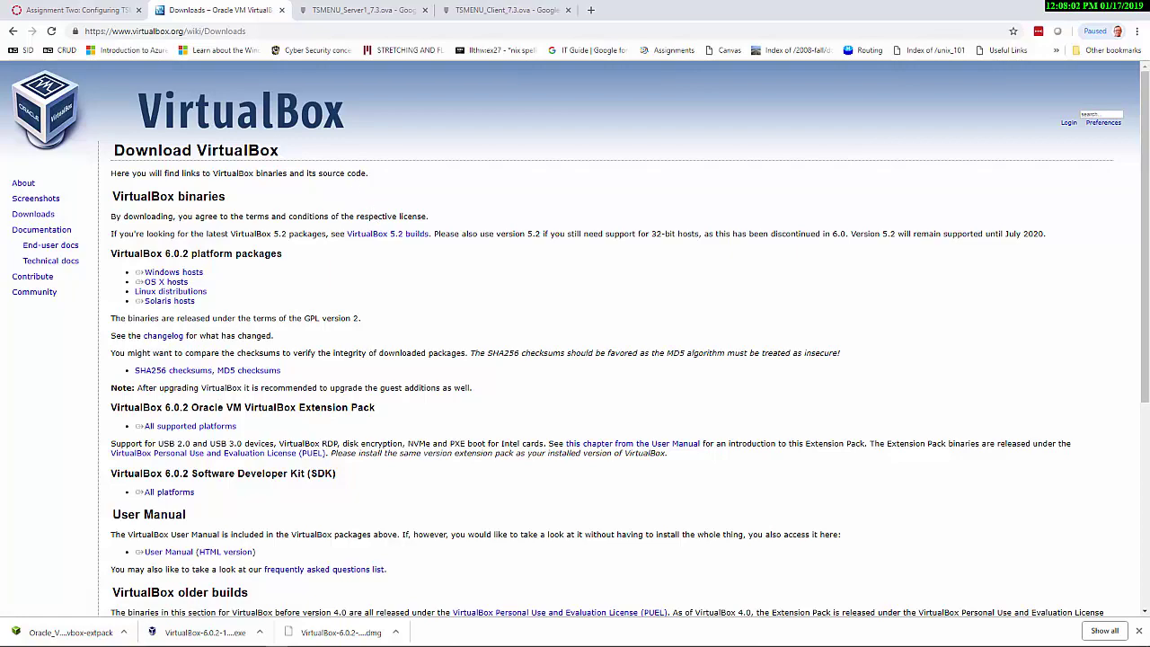
left_click_drag(0, 131, 83, 133)
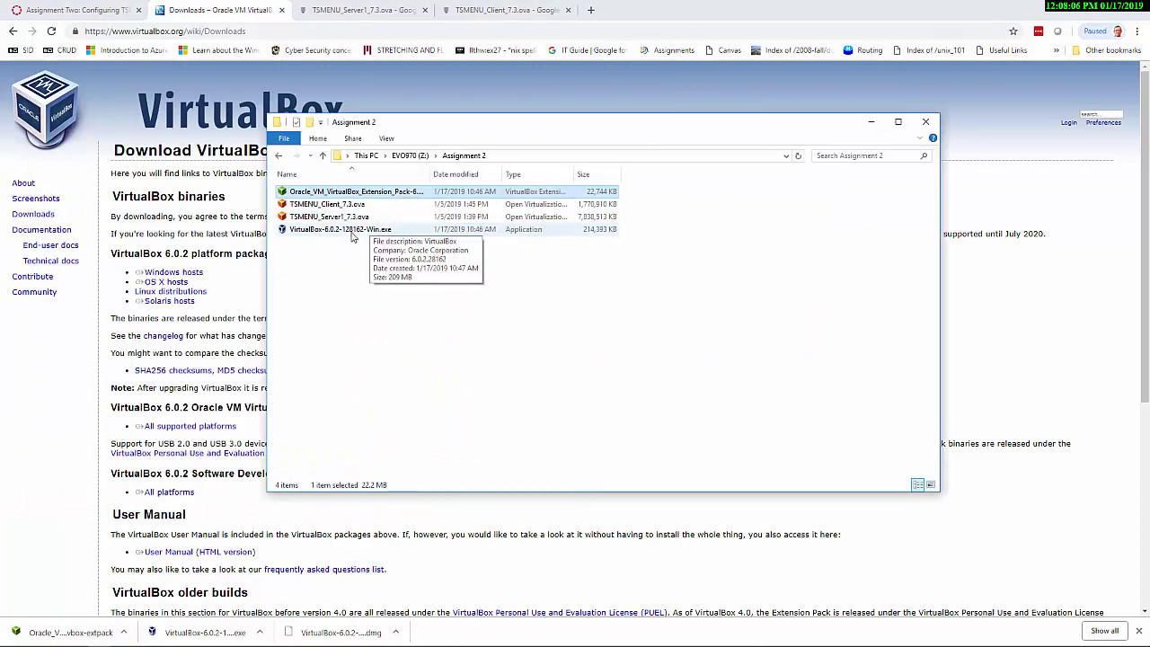
Launch the VirtualBox-6.0.2-128162-Win.exe installer from the Assignment 2 folder
left_click(352, 230)
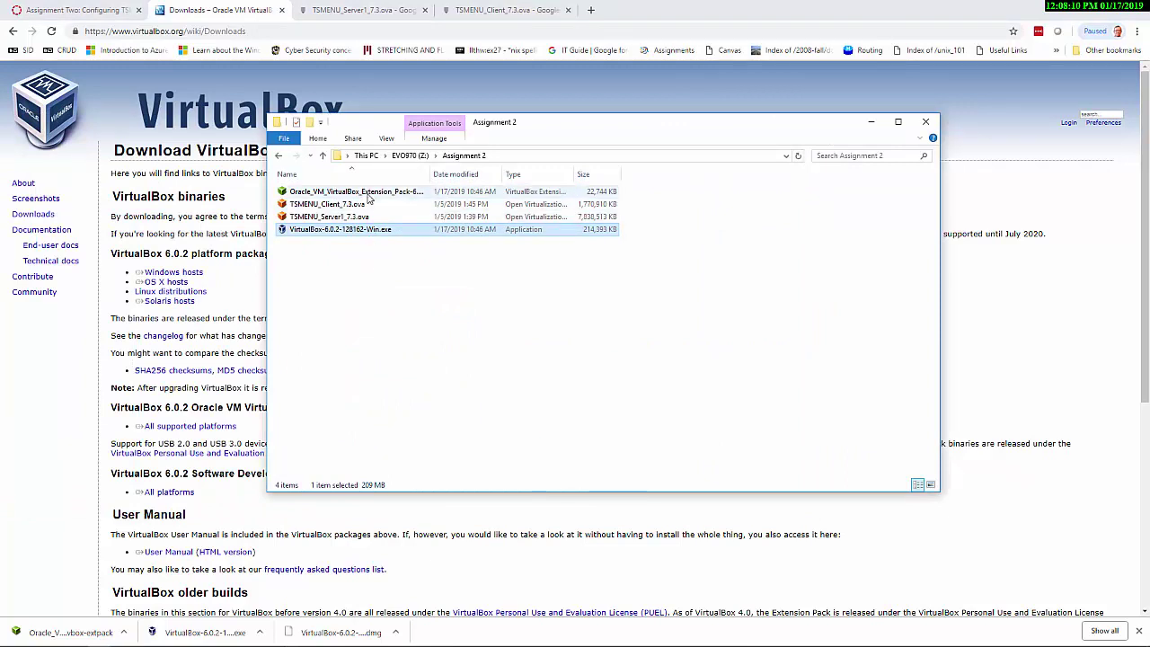
left_click(367, 194)
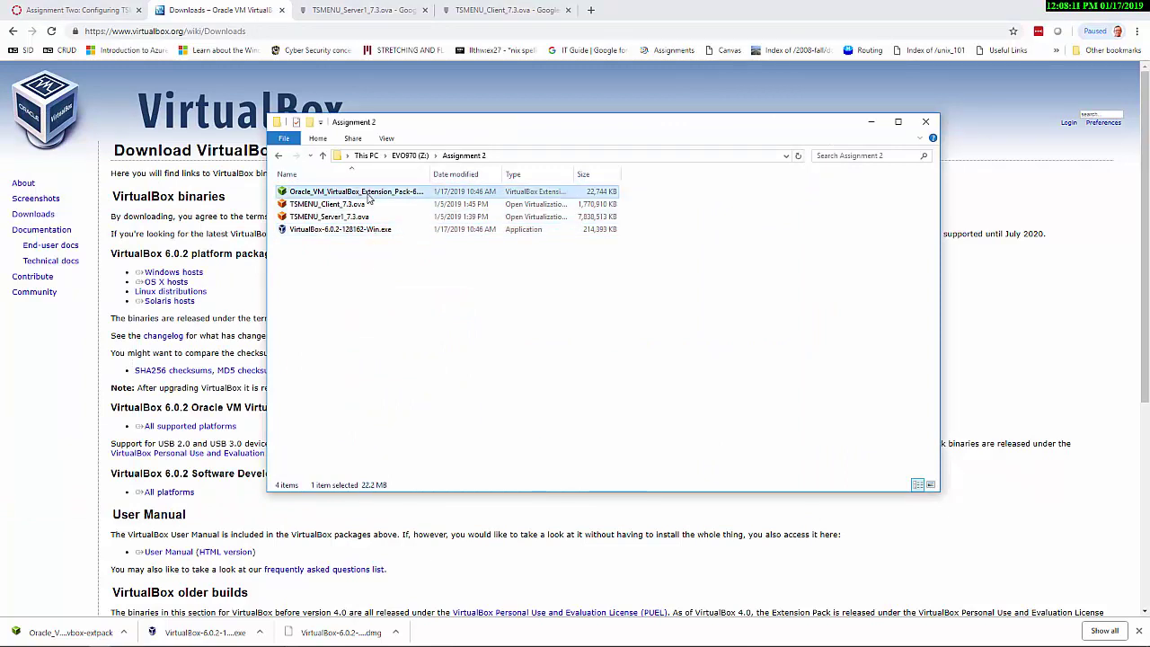
left_click(347, 232)
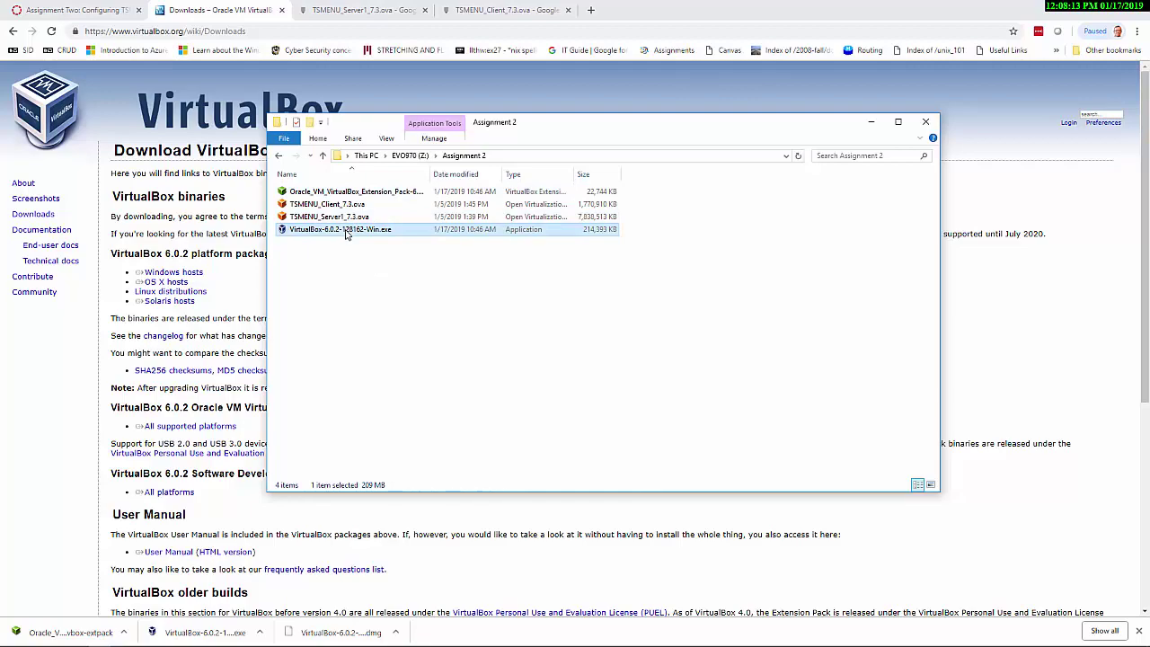
double_click(319, 232)
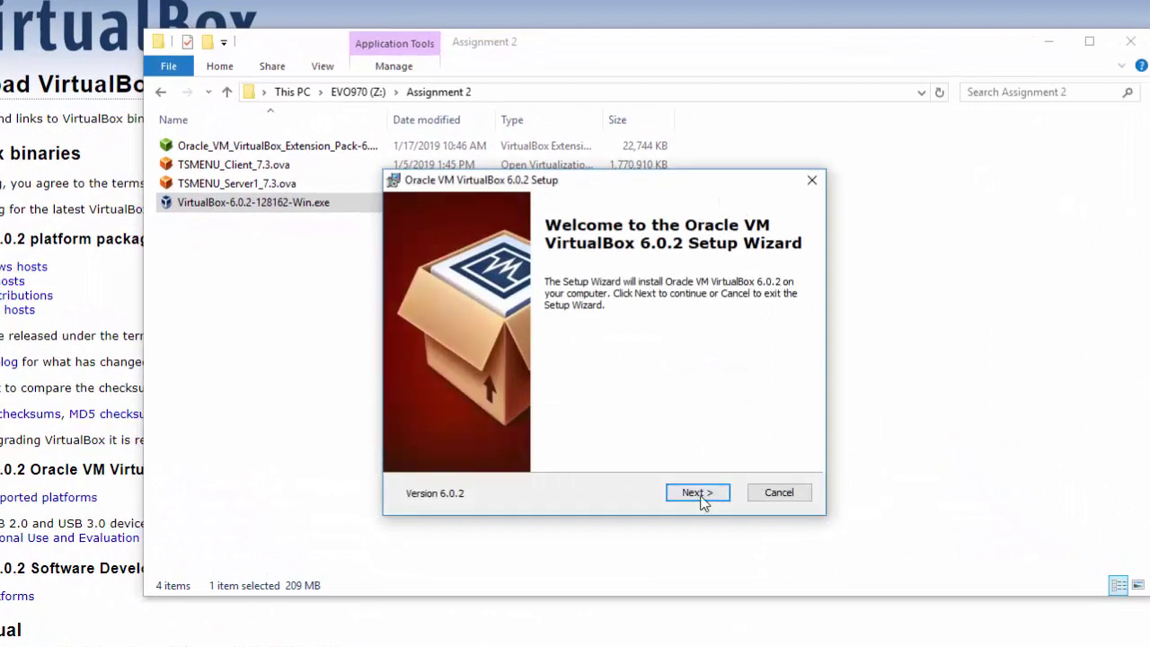
Change the install destination to Z:\Program Files\Oracle\VirtualBox\
left_click(699, 494)
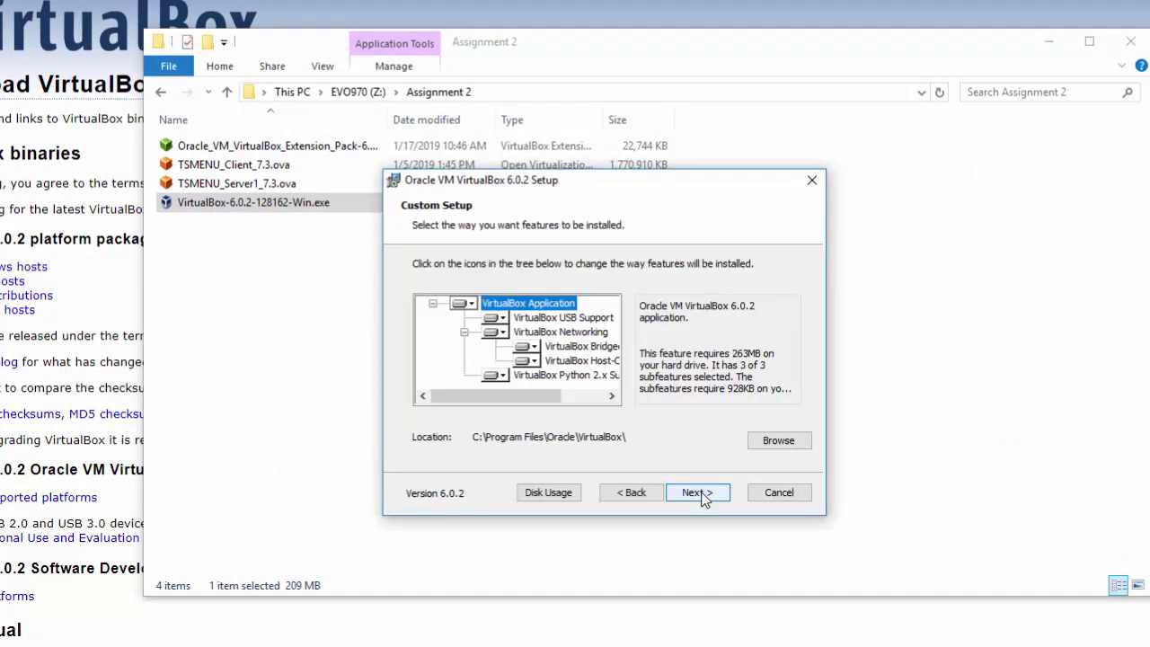
left_click(776, 445)
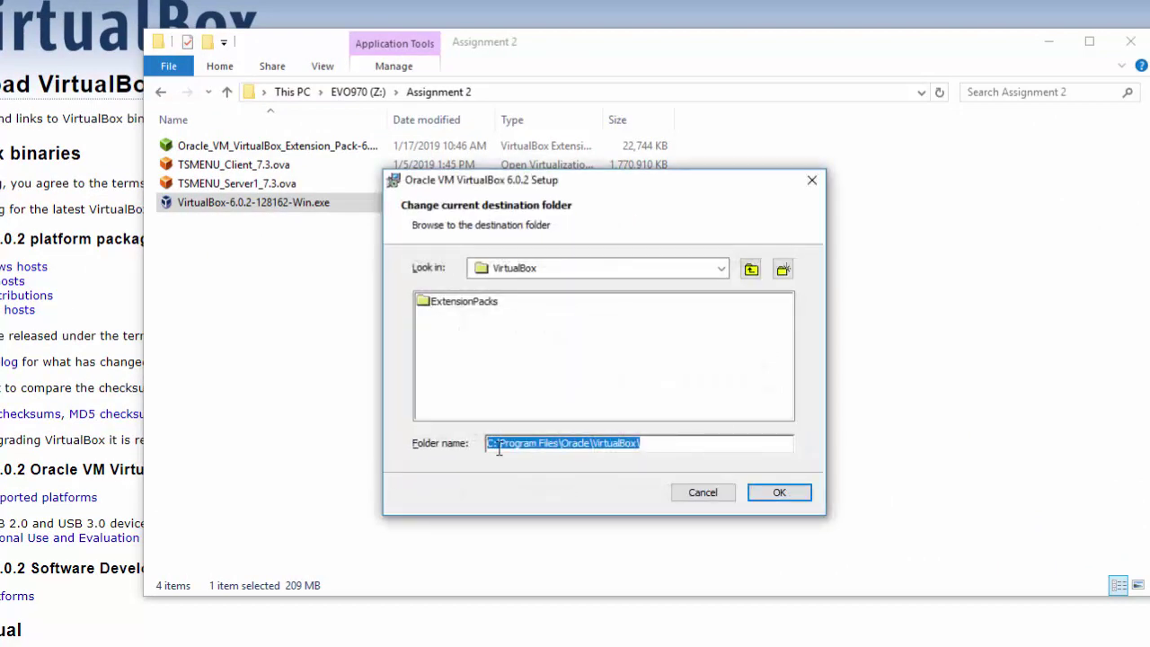
left_click(495, 444)
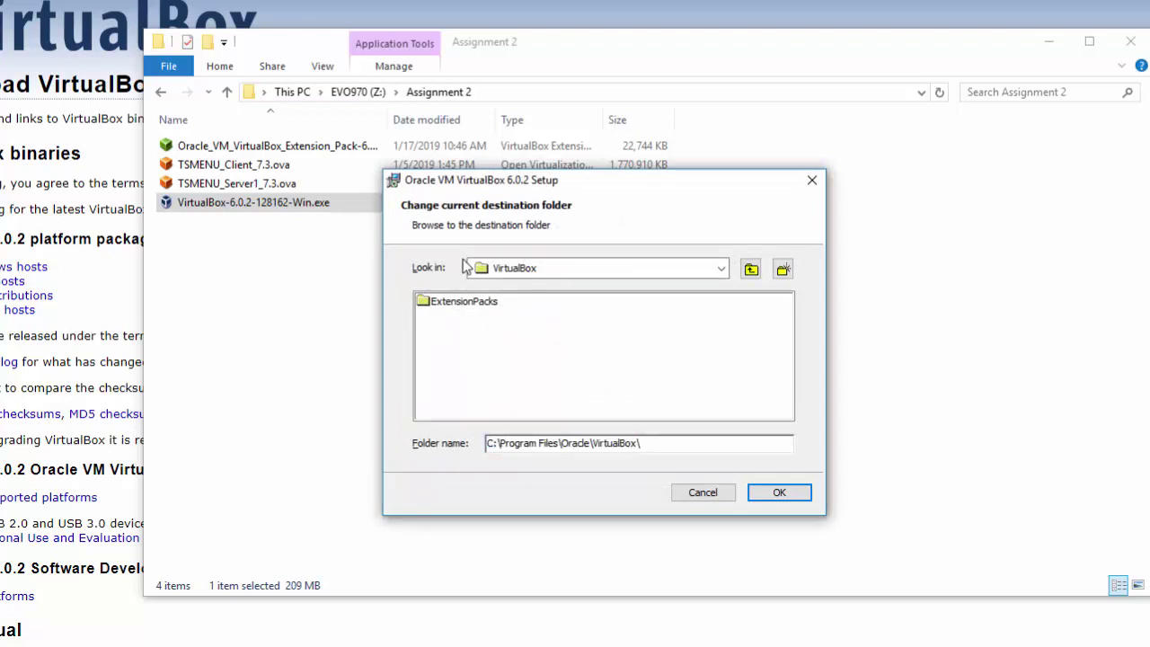
key("BackSpace")
type("Z")
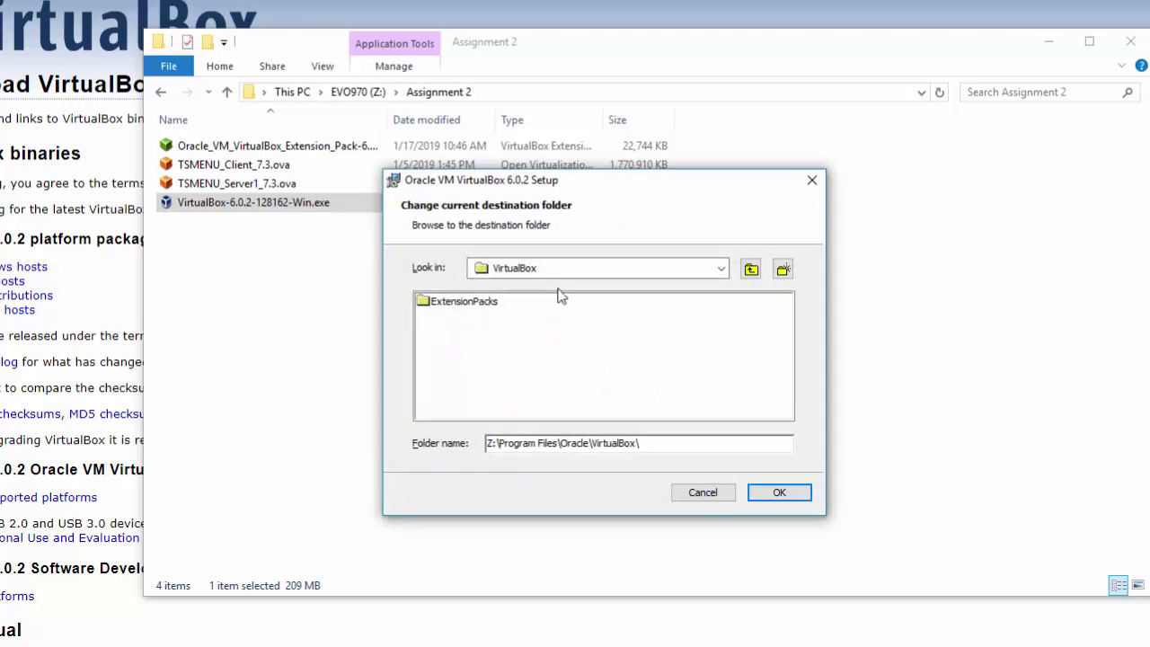
left_click(772, 497)
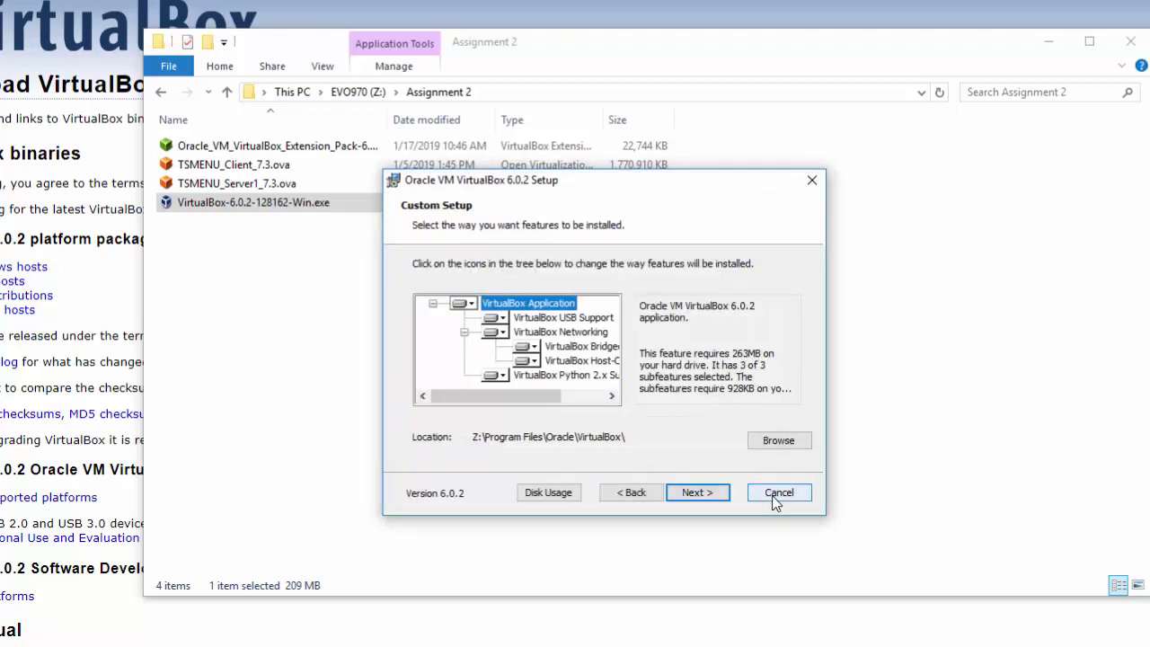
Accept the default shortcut options and the network reset warning, and begin installing
left_click(697, 496)
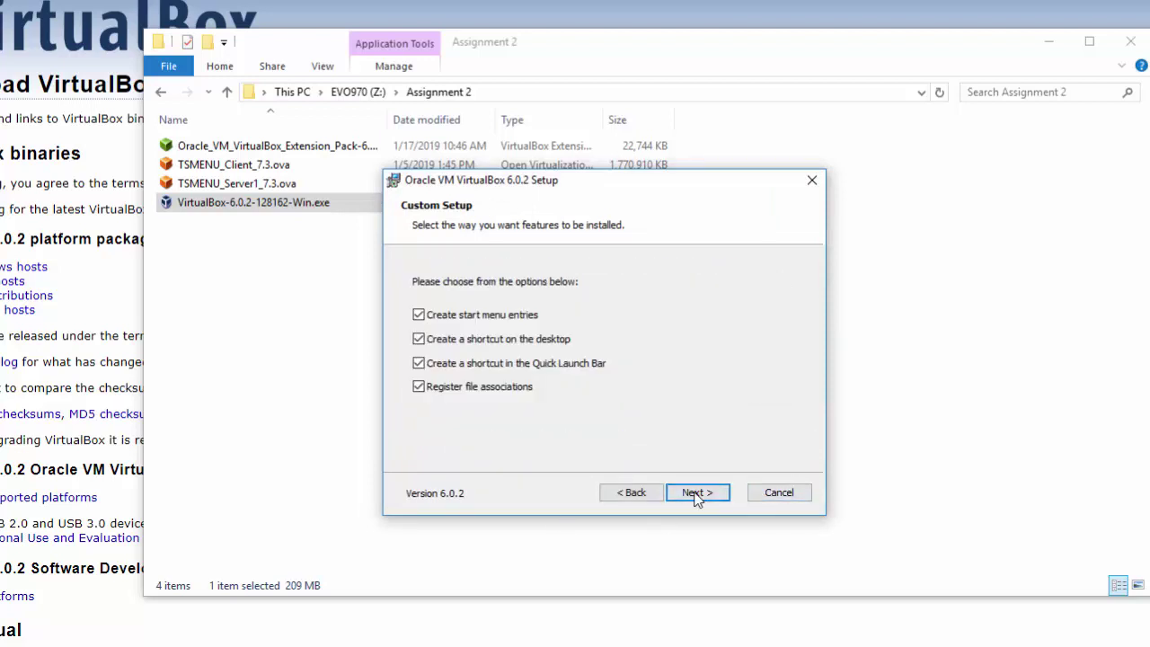
left_click(695, 495)
left_click(697, 494)
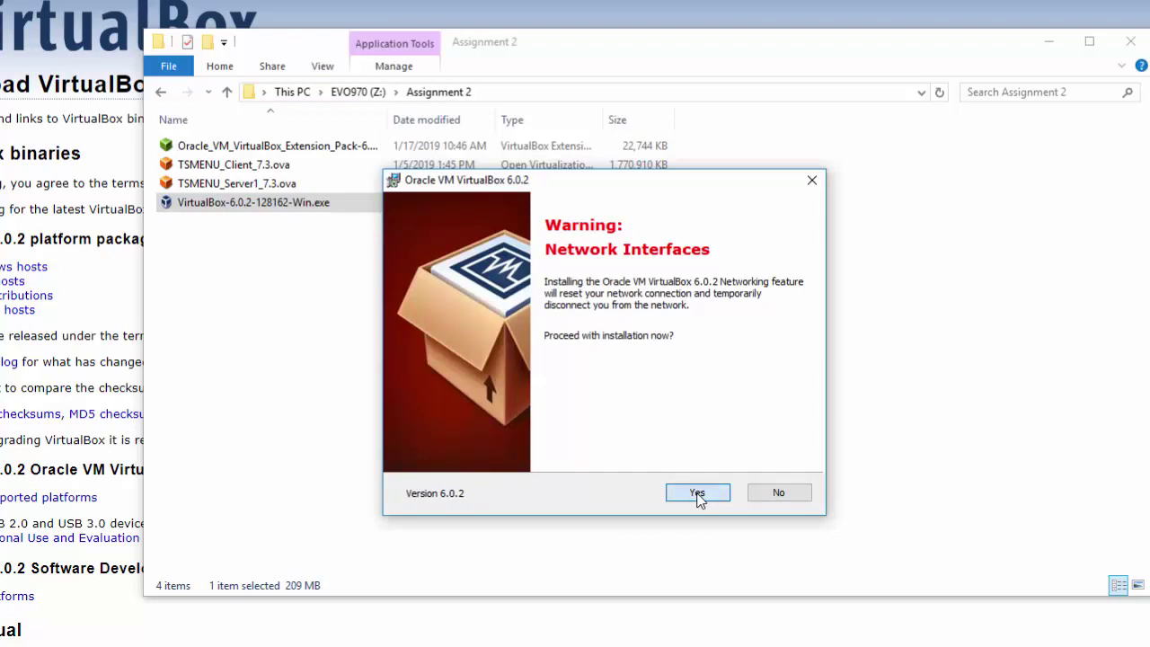
left_click(697, 494)
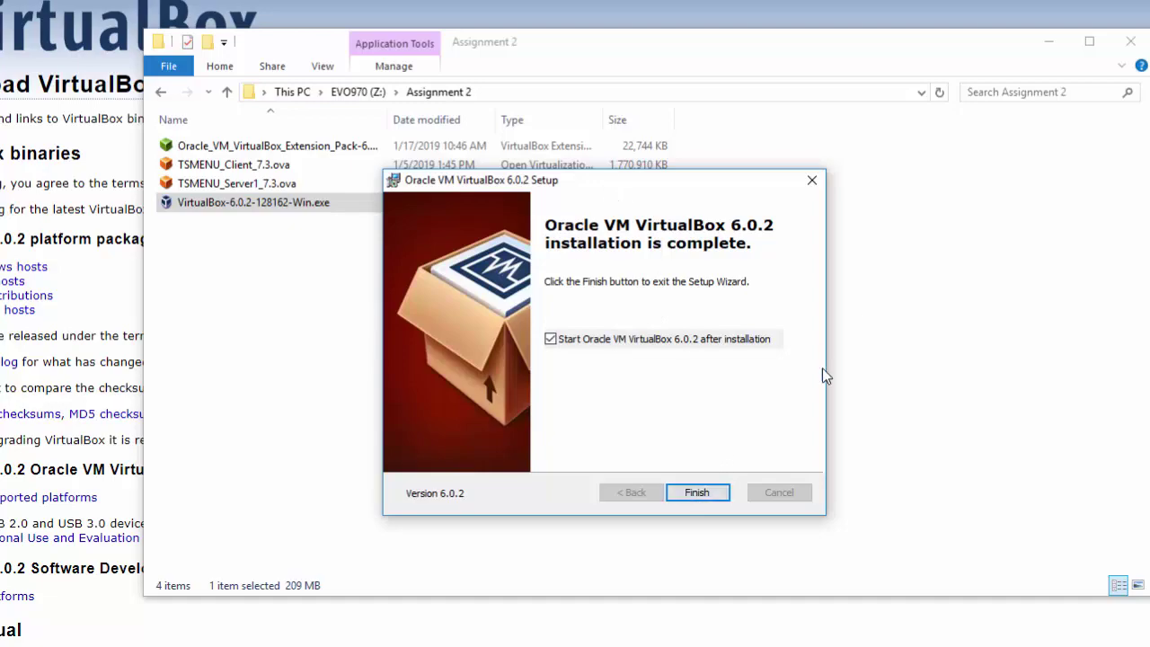
Finish the setup with 'Start Oracle VM VirtualBox 6.0.2 after installation' left checked
left_click(697, 494)
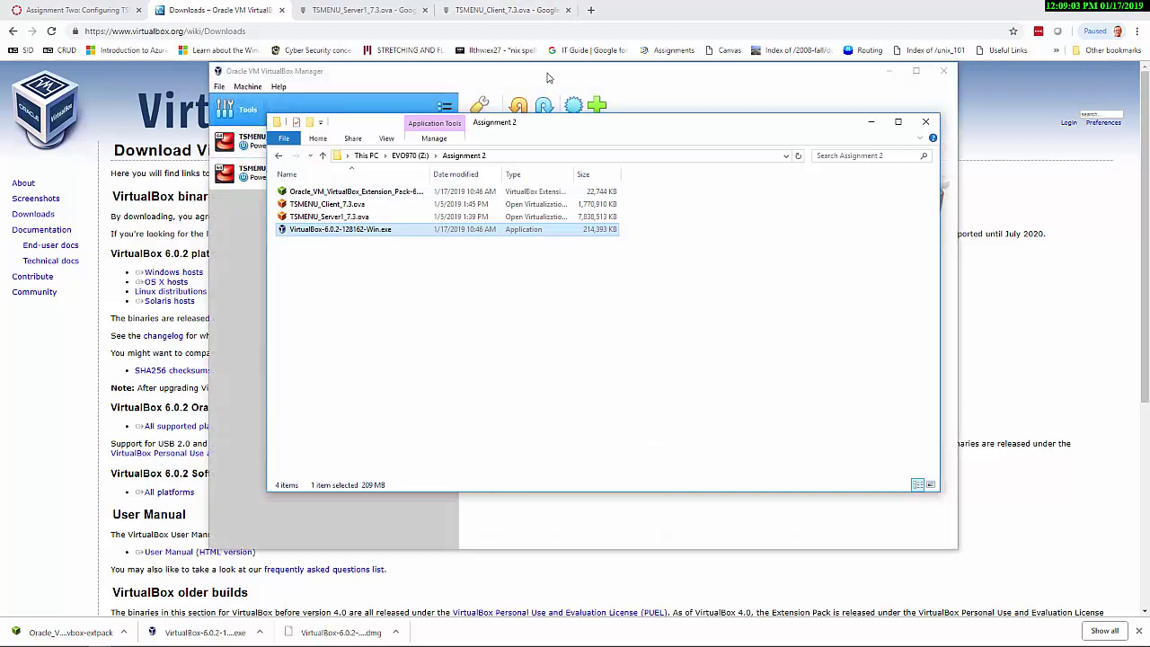
Remove TSMENU_Server1_7.3 and delete all its files
left_click(548, 78)
left_click(308, 137)
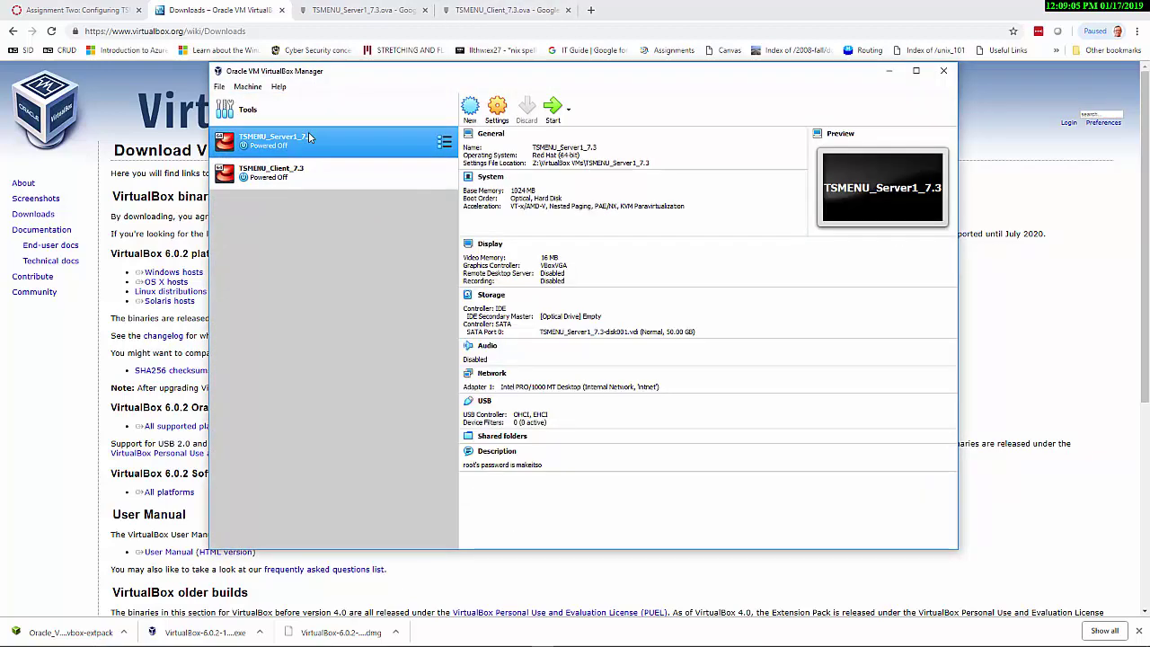
right_click(308, 137)
left_click(362, 187)
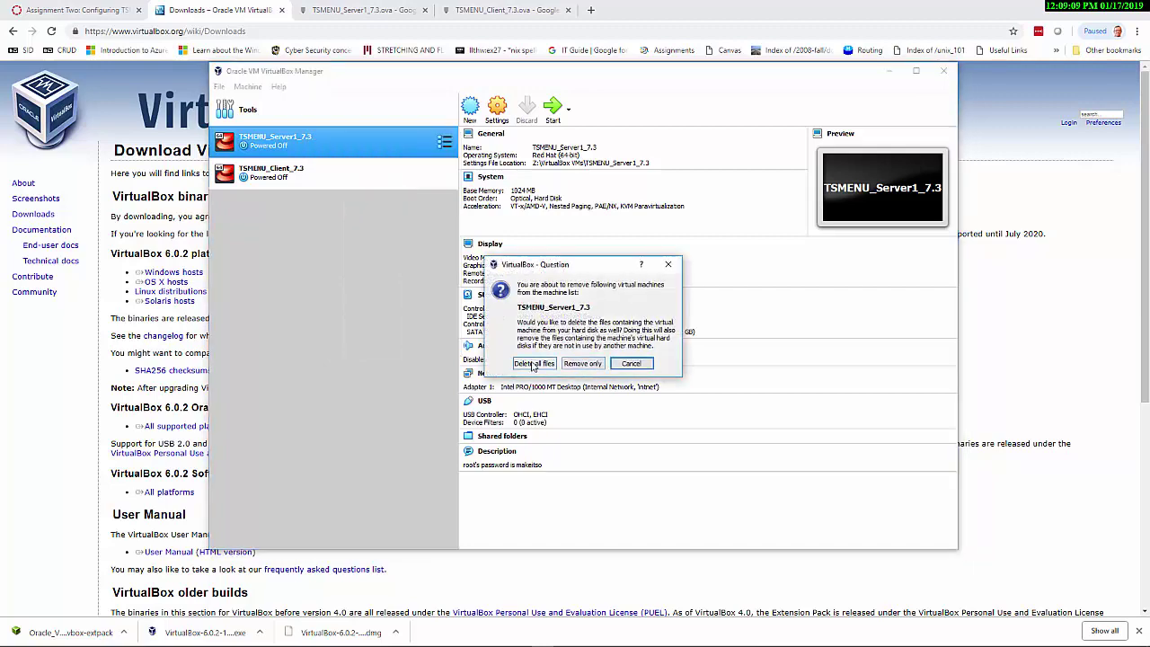
left_click(533, 366)
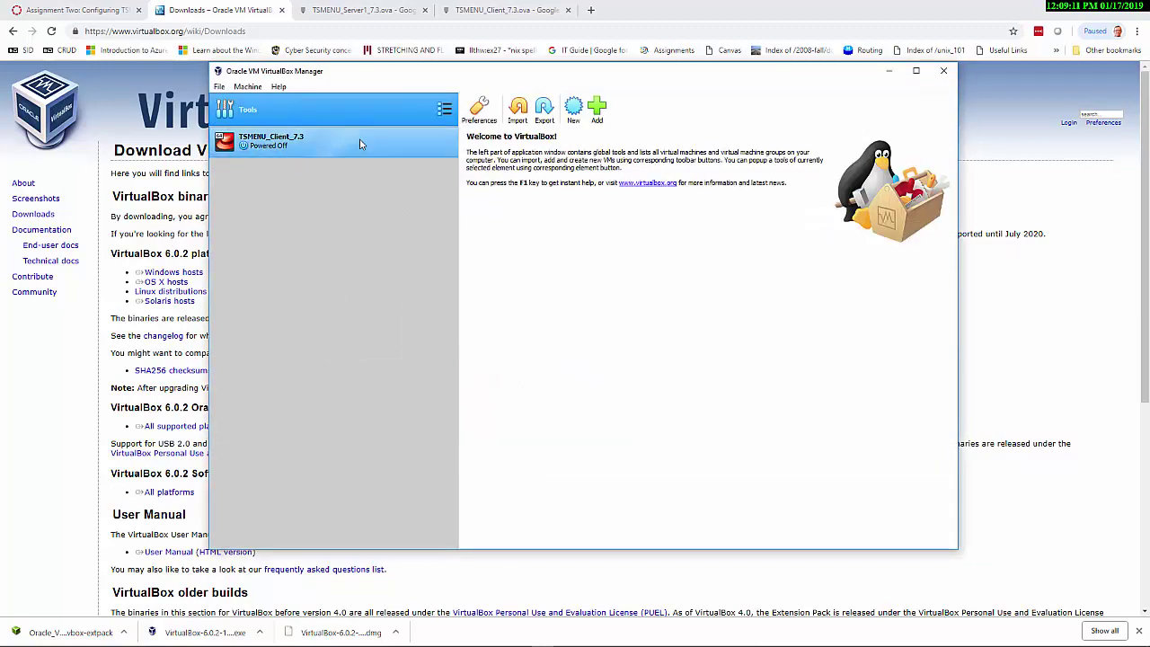
Remove TSMENU_Client_7.3 with all its files and minimize the VirtualBox Manager
left_click(360, 140)
right_click(359, 139)
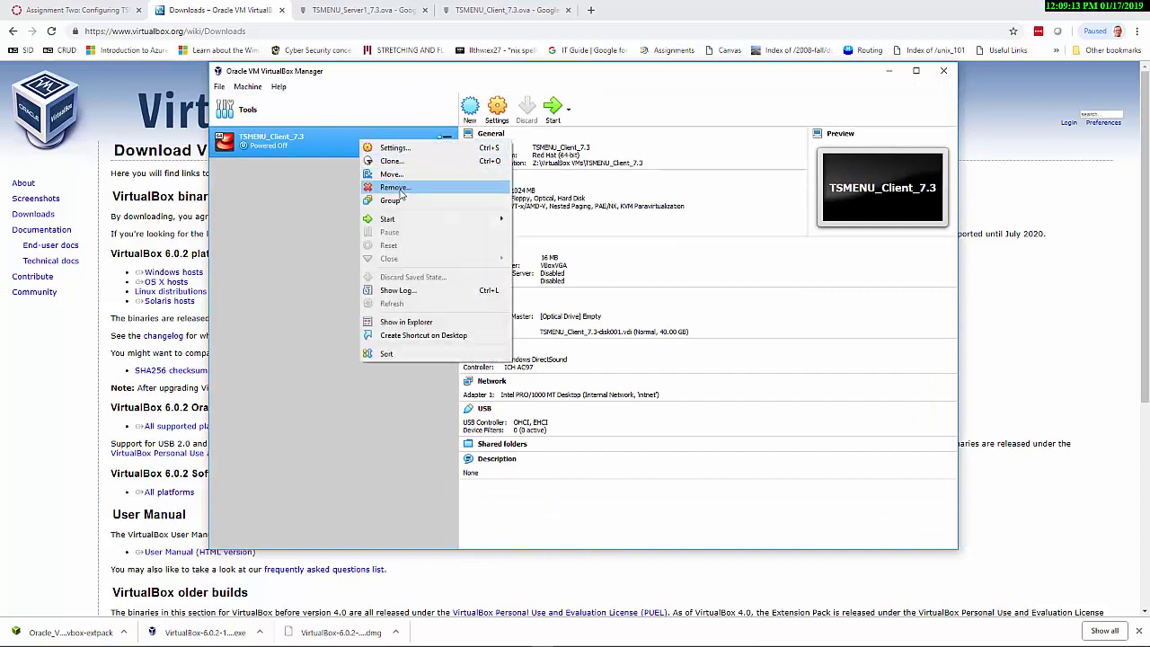
left_click(399, 190)
left_click(533, 364)
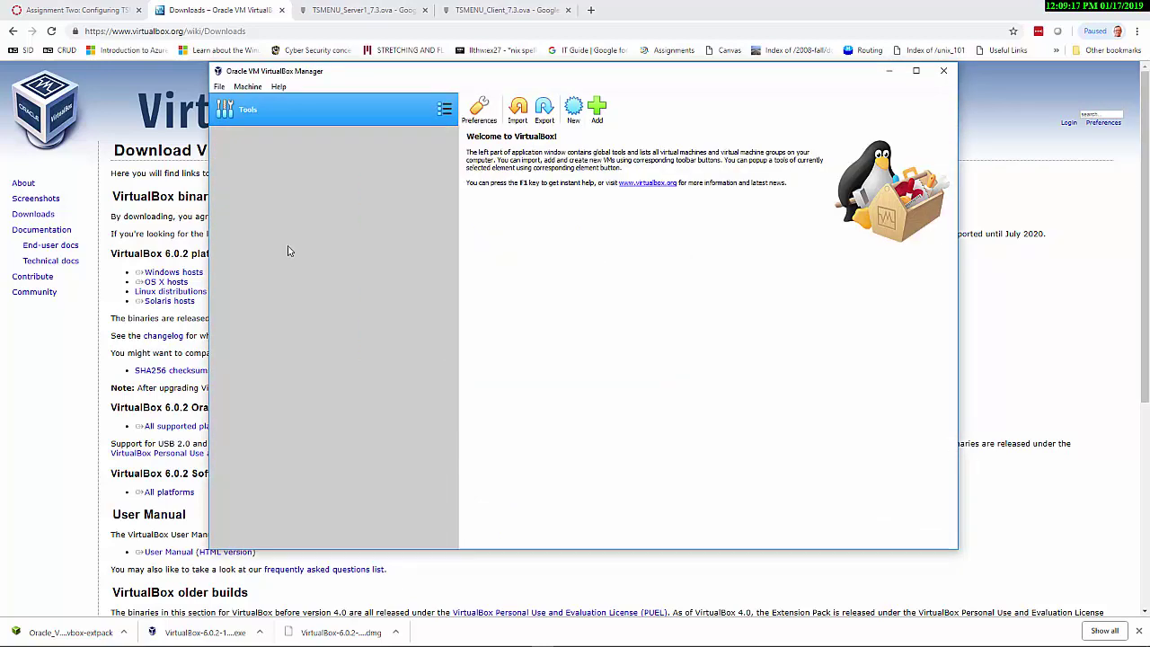
left_click(887, 71)
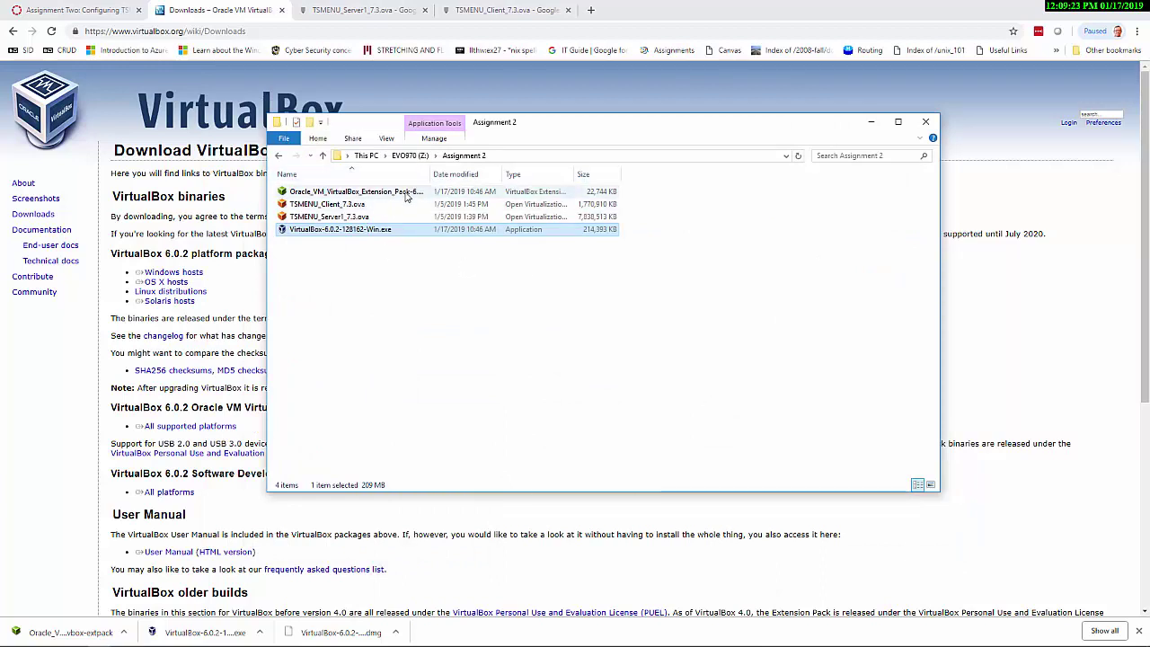
Open the Extension Pack file, dismiss the error, and reinstall it after accepting the licence
double_click(405, 194)
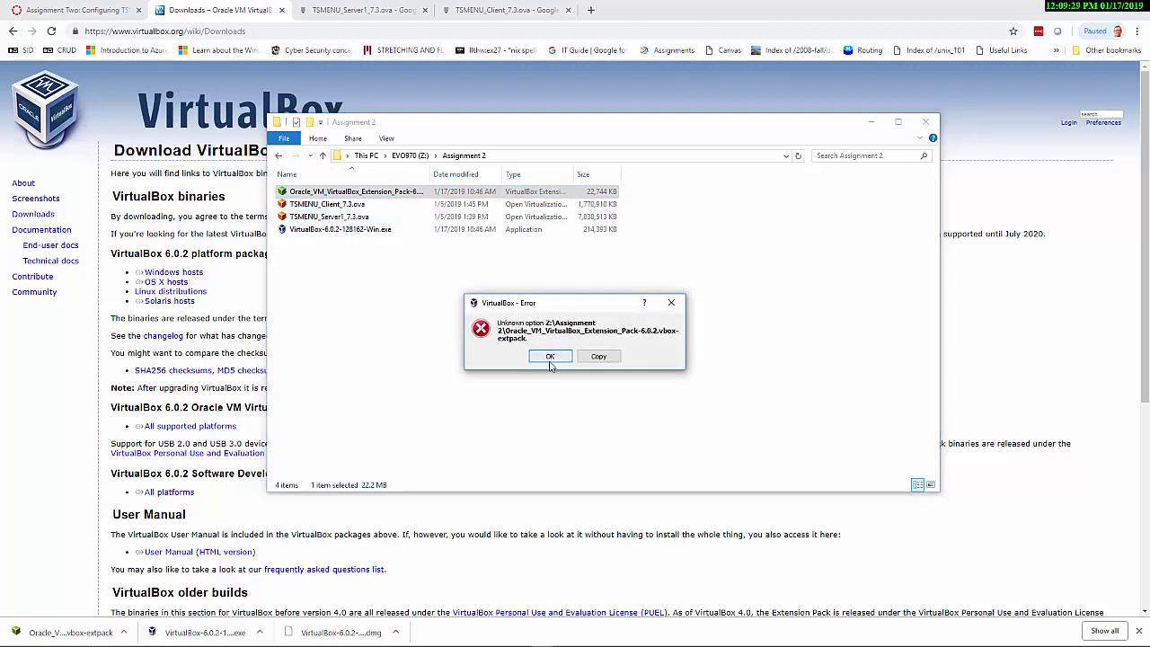
left_click(551, 359)
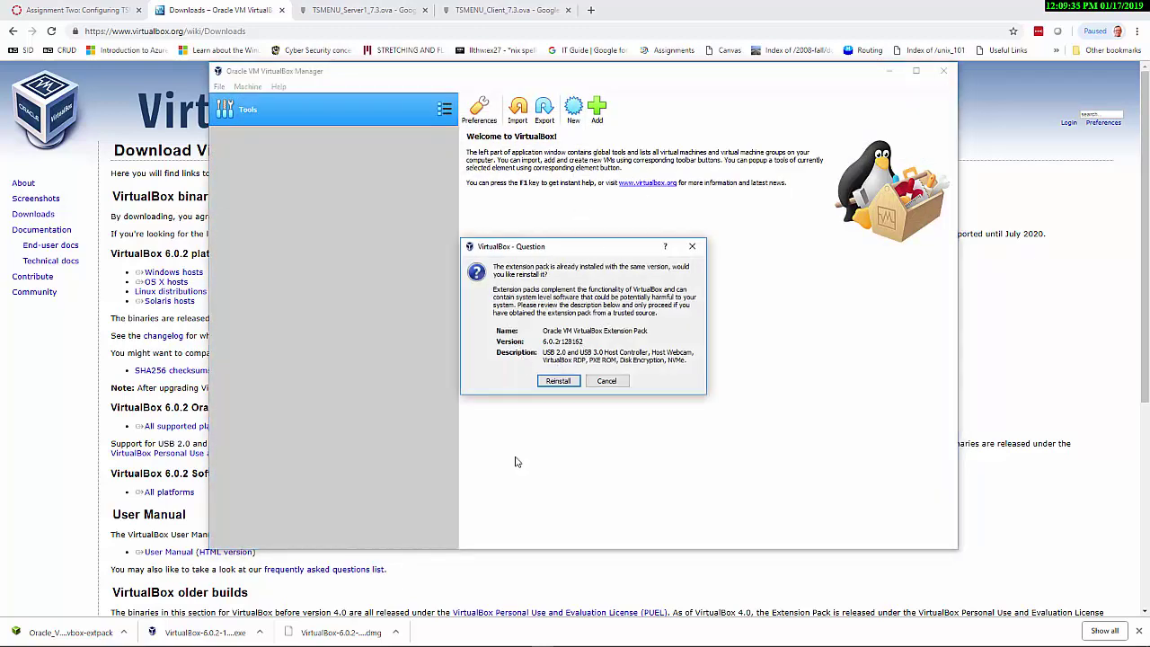
left_click(557, 381)
left_click_drag(750, 235, 750, 386)
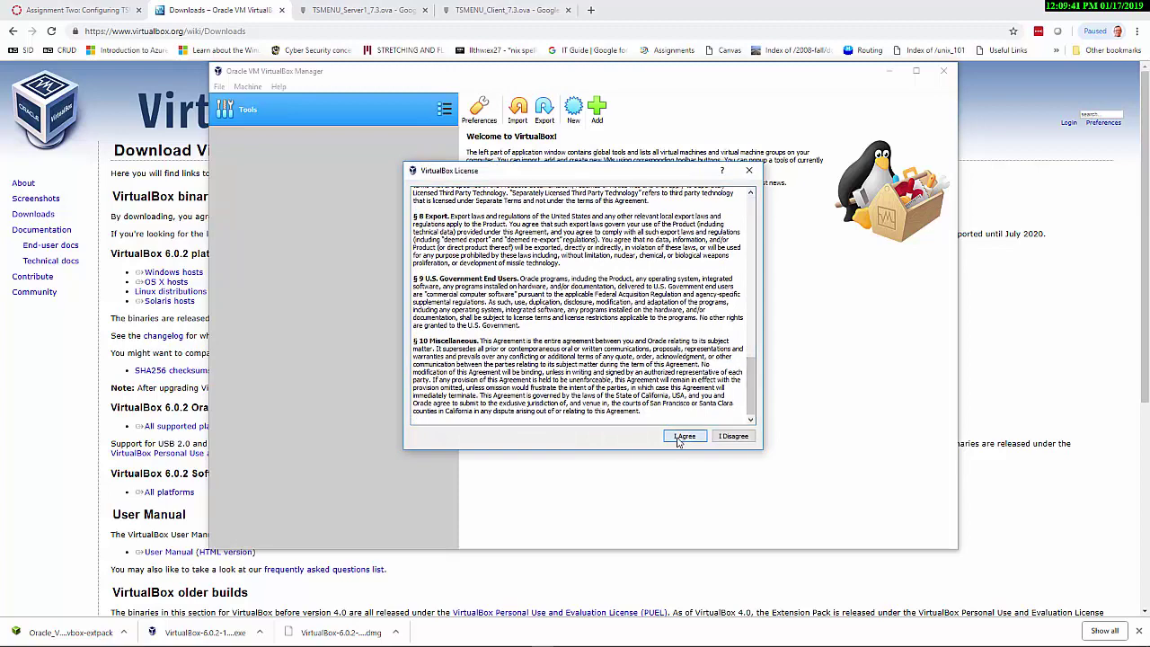
left_click(685, 435)
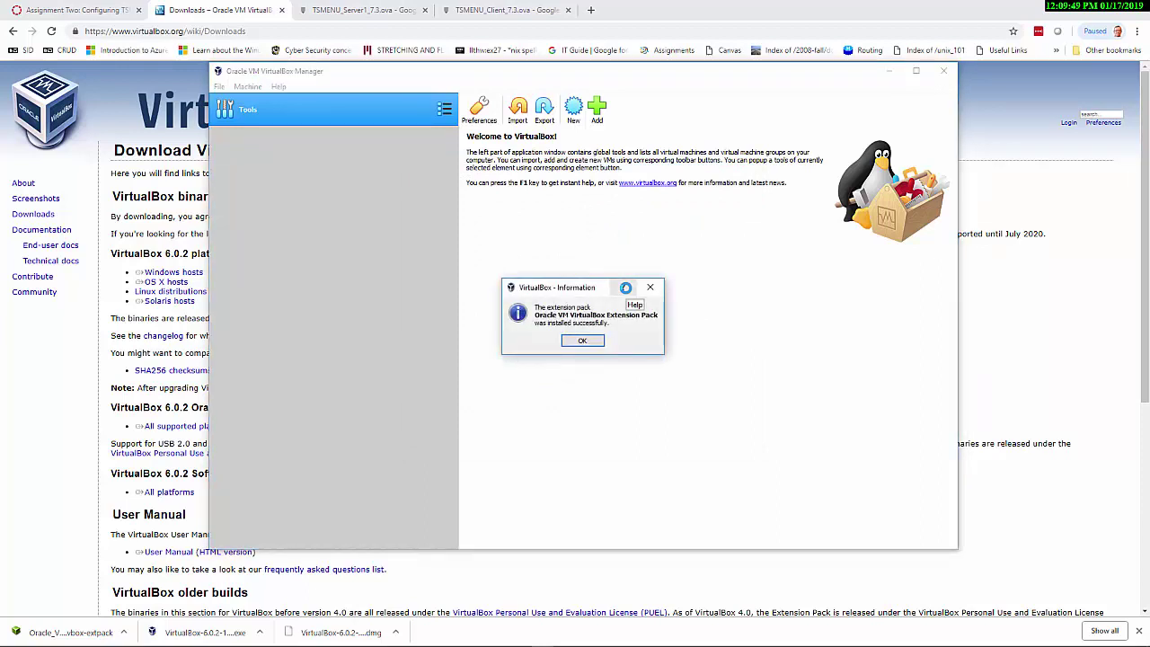
left_click(584, 342)
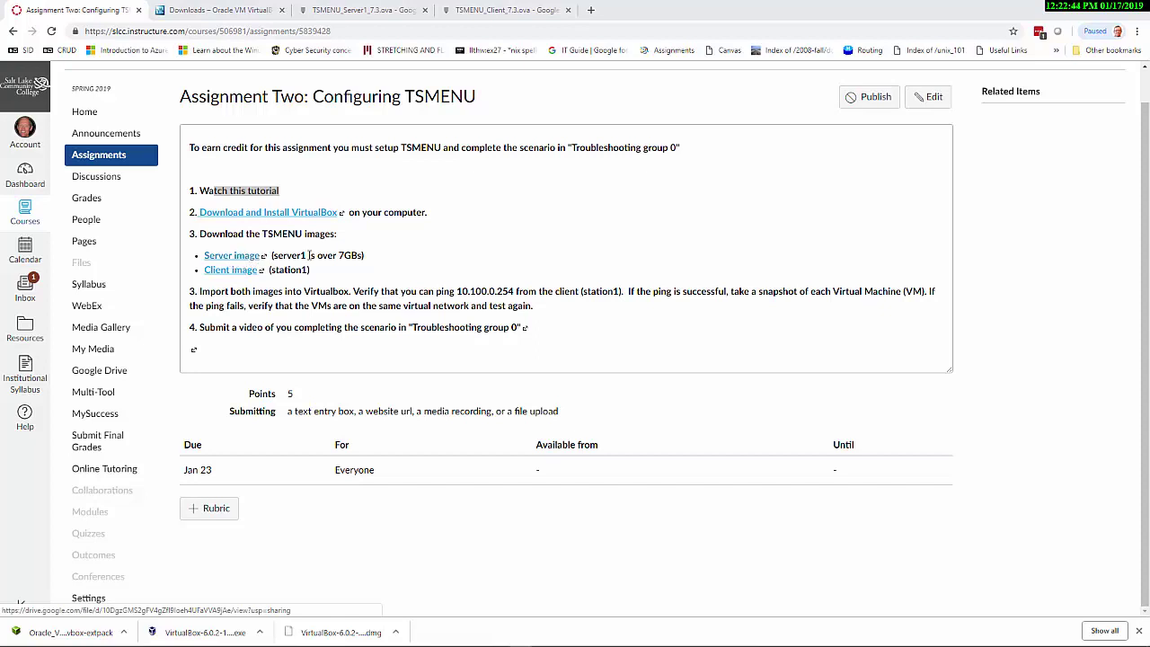
left_click_drag(364, 256, 279, 256)
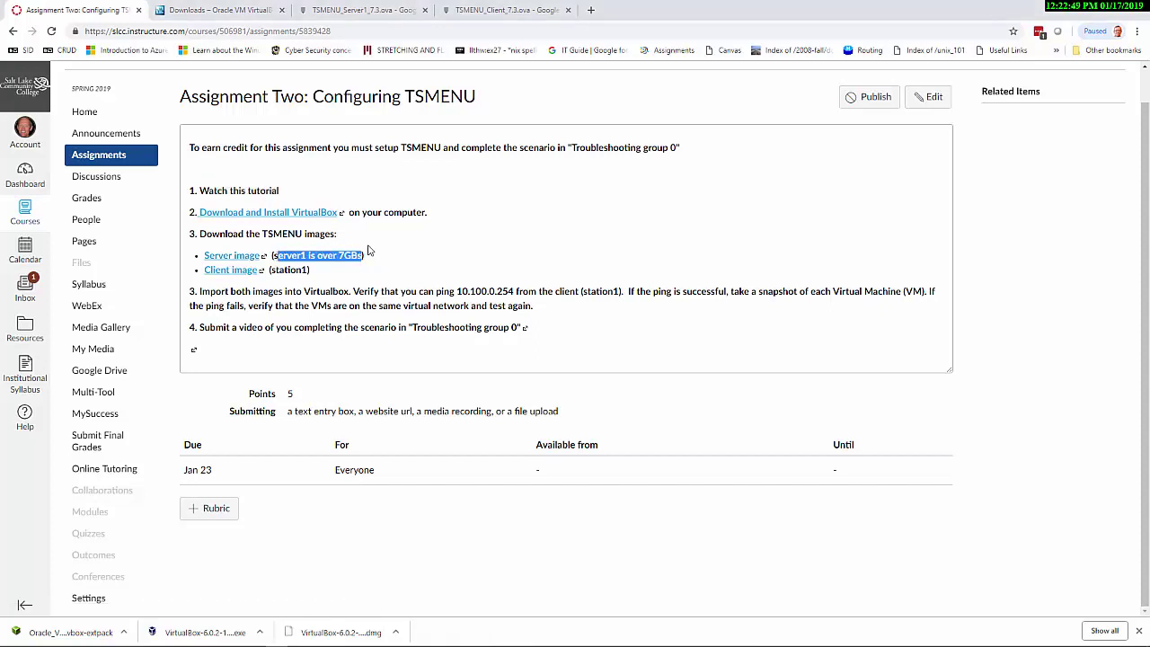
left_click(309, 269)
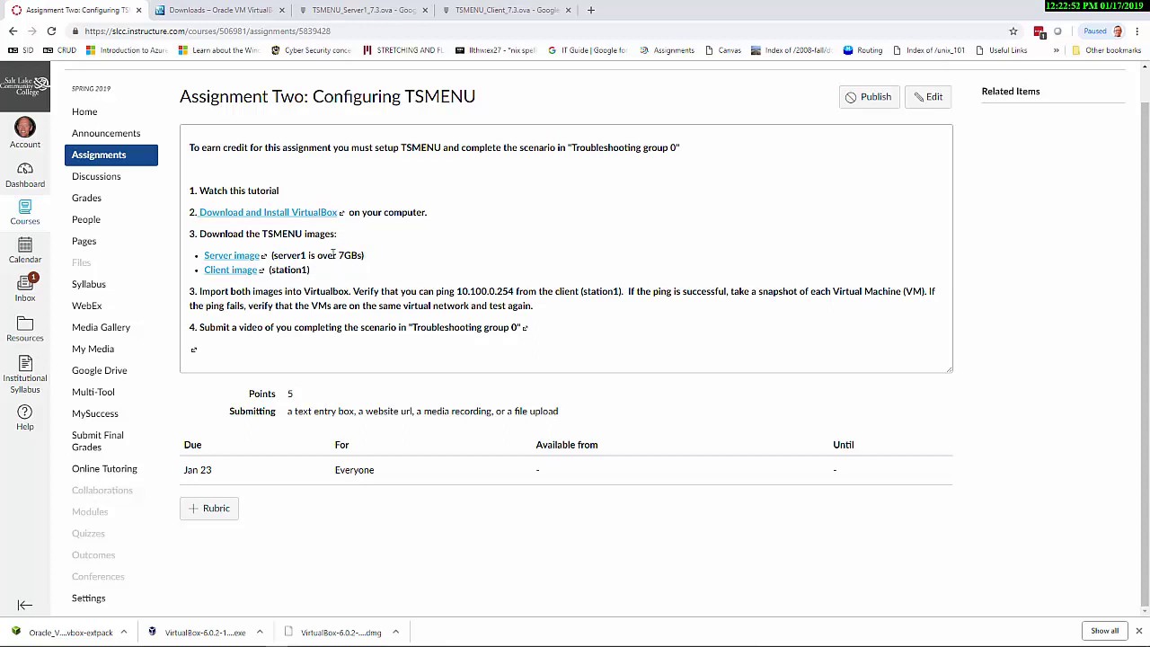
left_click_drag(364, 255, 272, 255)
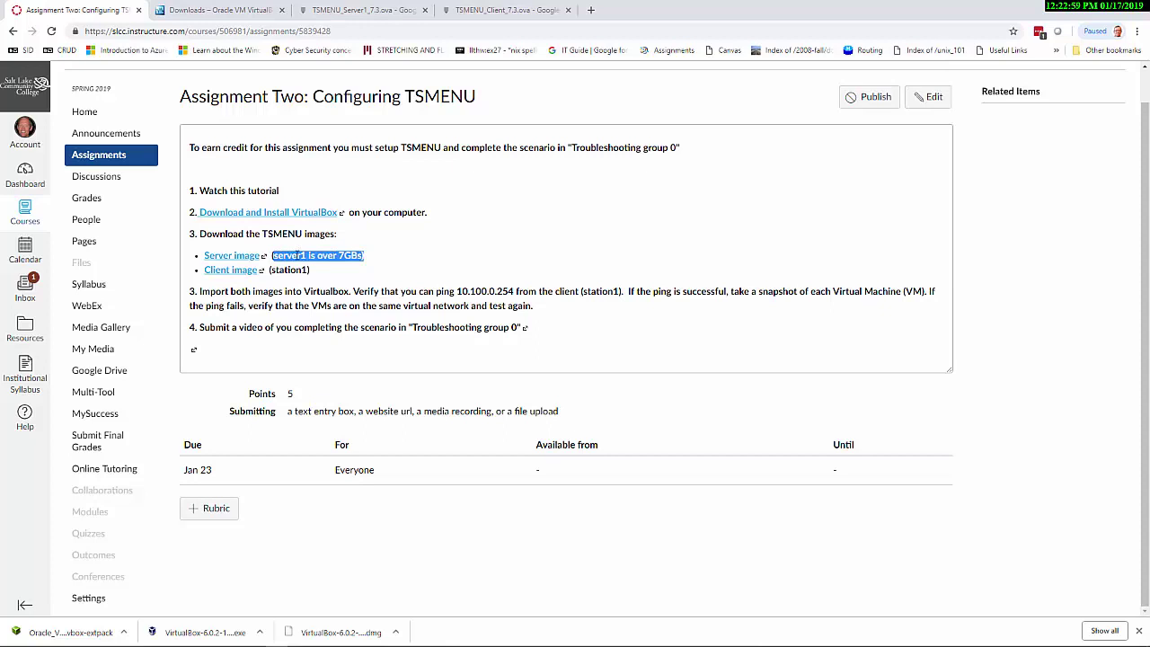
left_click(316, 269)
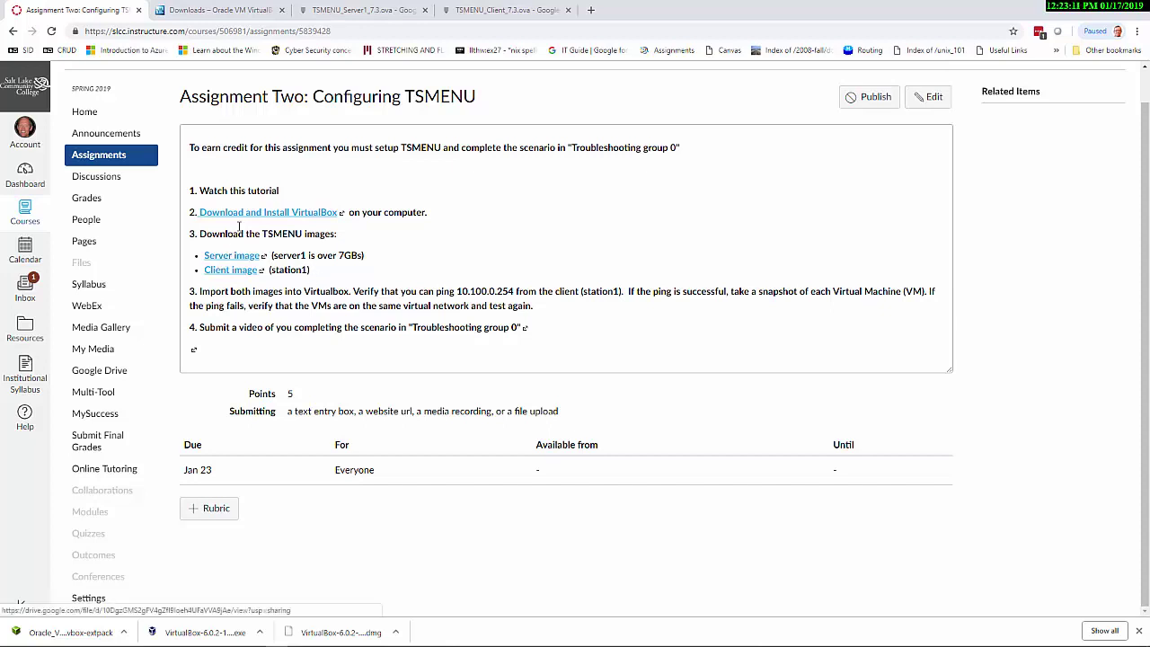
left_click(358, 15)
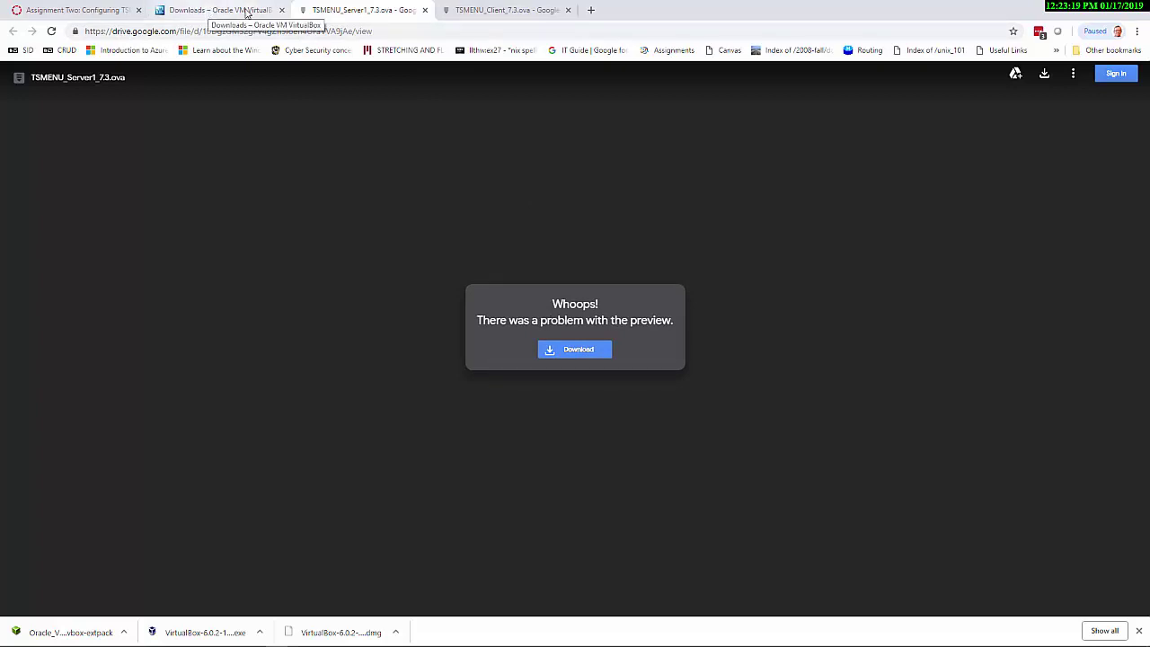
left_click(101, 12)
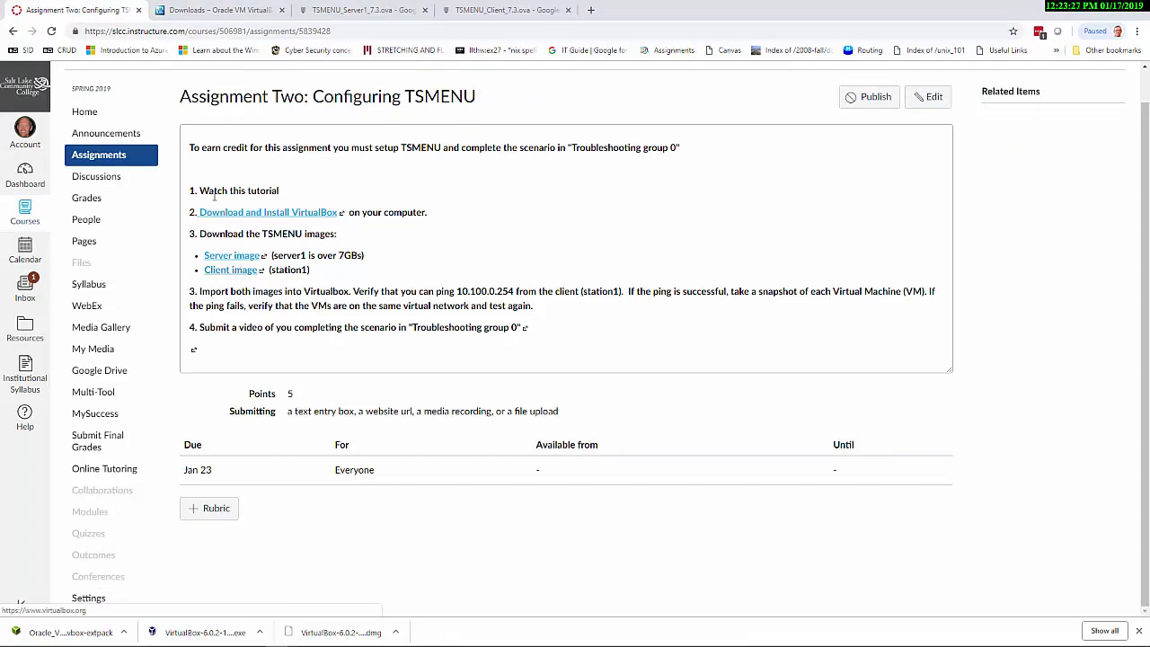
Close the leftover VirtualBox error window and cancel the extension pack reinstall question
mouse_move(455, 644)
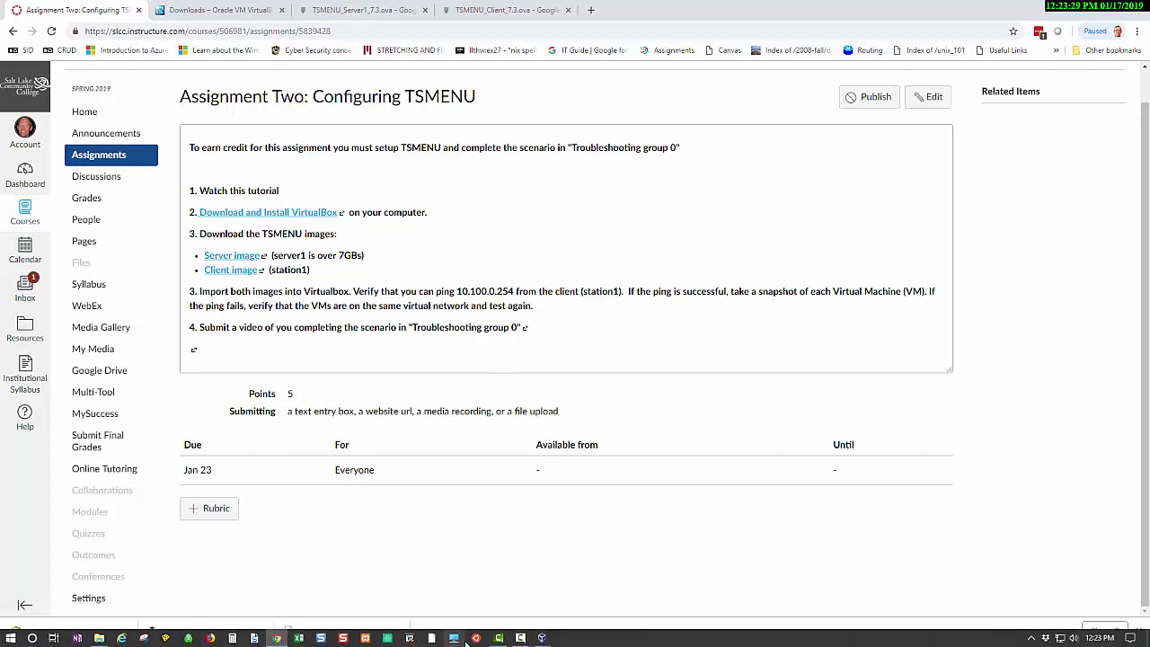
mouse_move(542, 639)
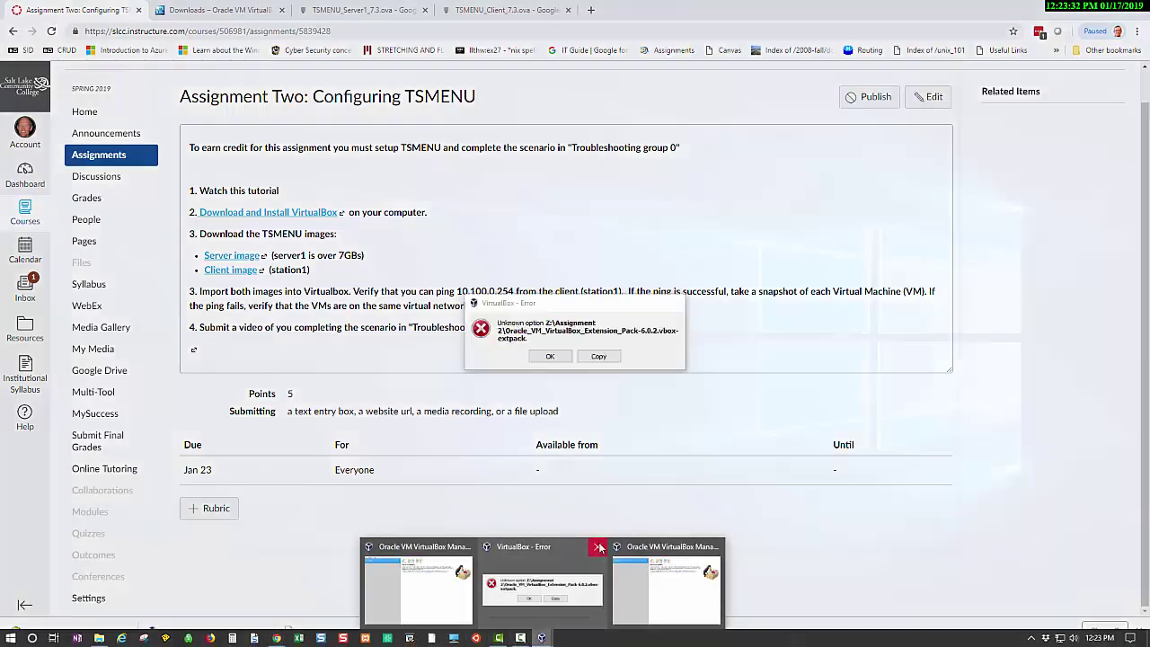
left_click(599, 546)
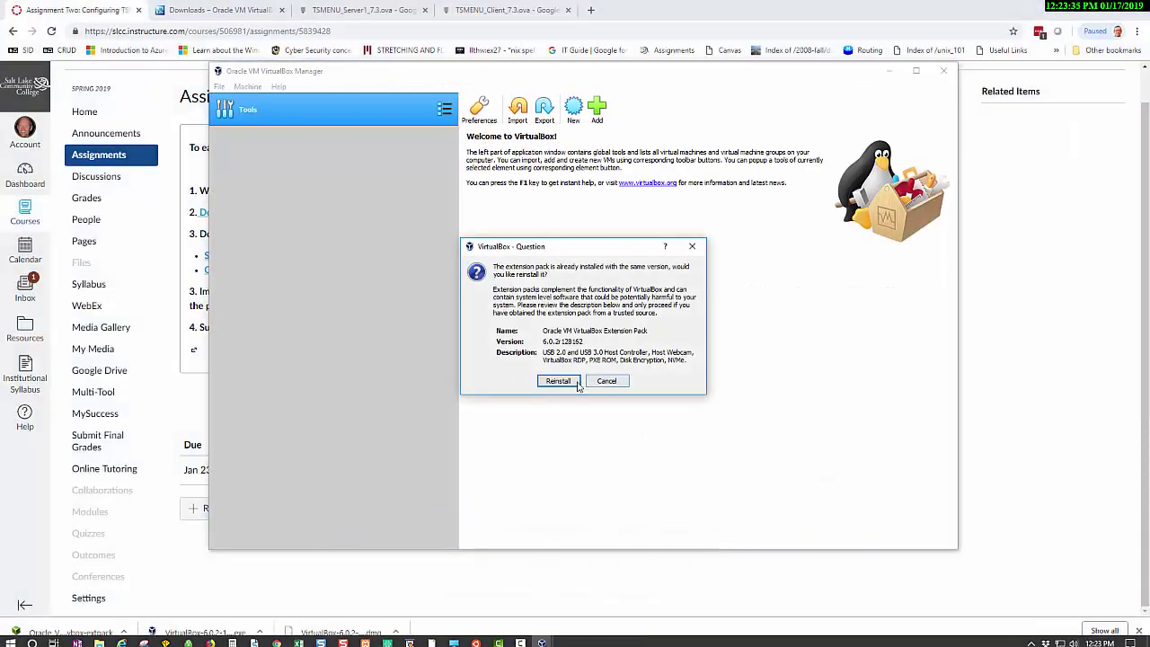
left_click(606, 381)
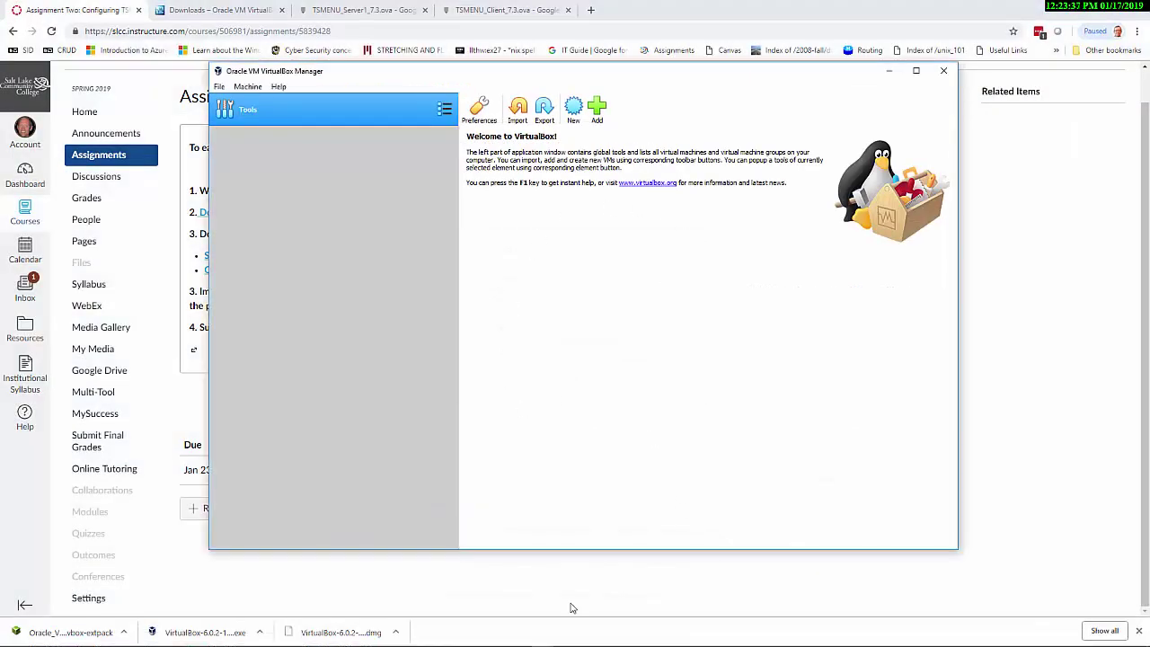
Close the duplicate VirtualBox Manager windows, keeping one in front beside the Assignment 2 folder
mouse_move(542, 637)
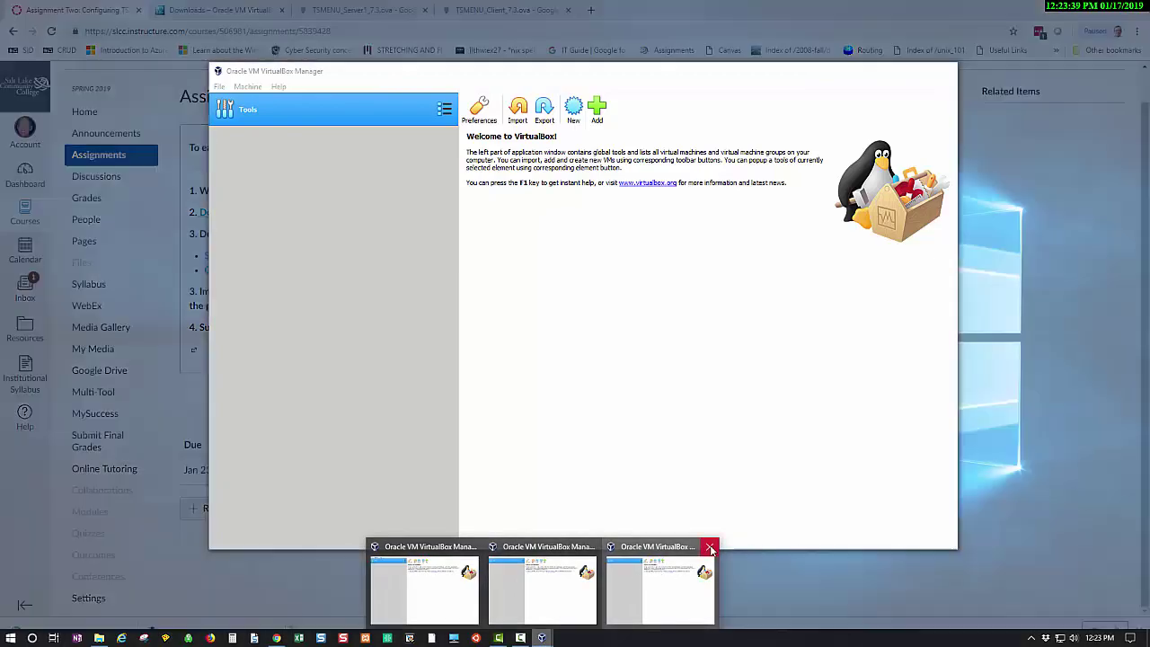
left_click(706, 546)
left_click(651, 547)
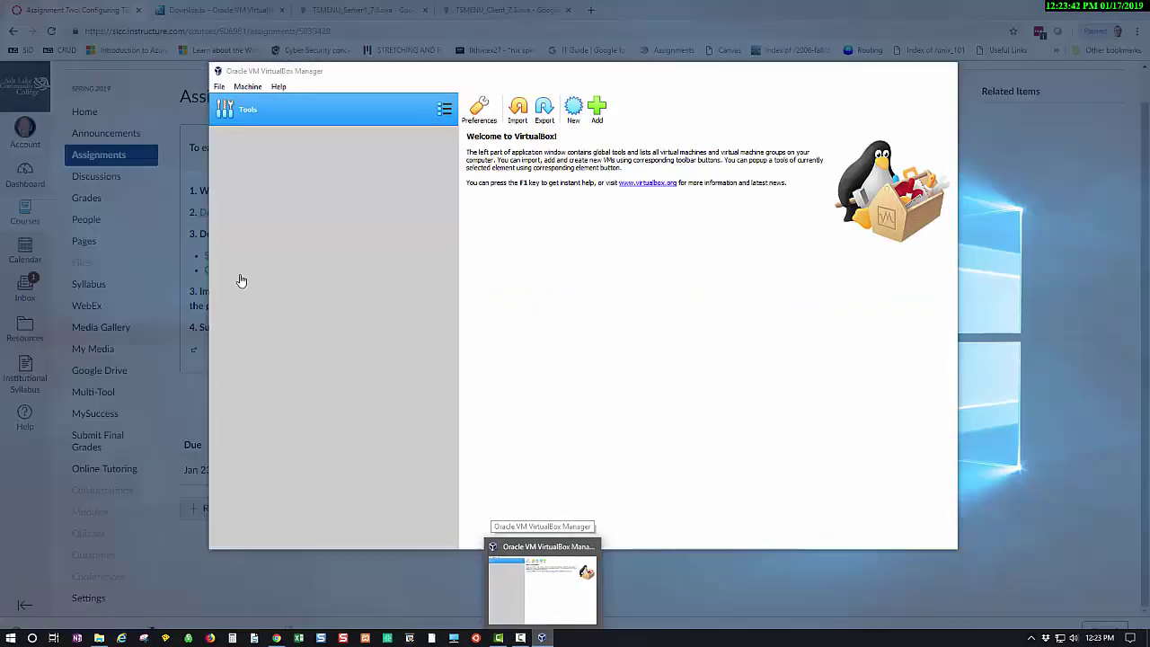
left_click(542, 583)
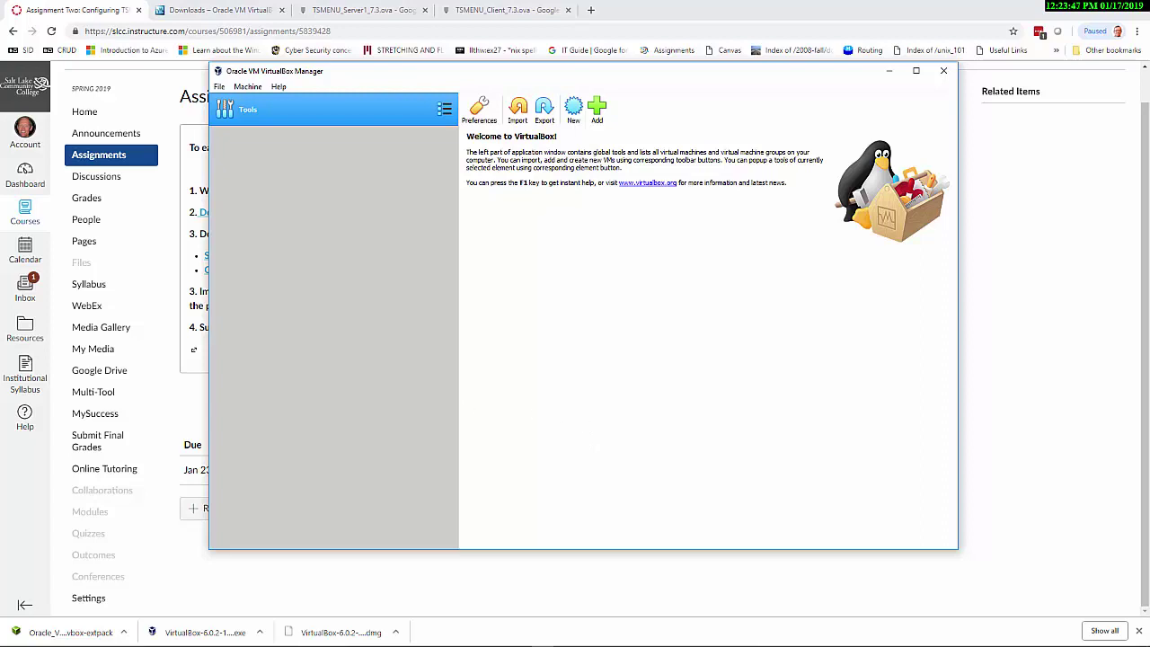
key("alt+Tab")
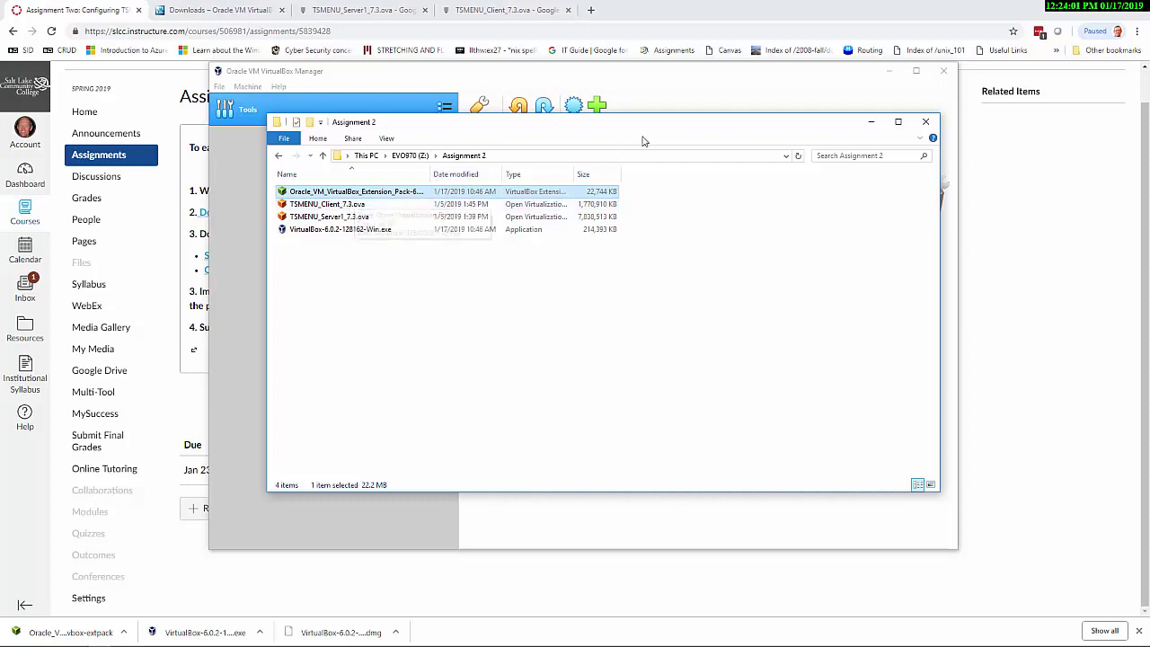
Drag the Assignment 2 Explorer window off the left edge to uncover the VirtualBox Manager
left_click_drag(584, 125, 0, 108)
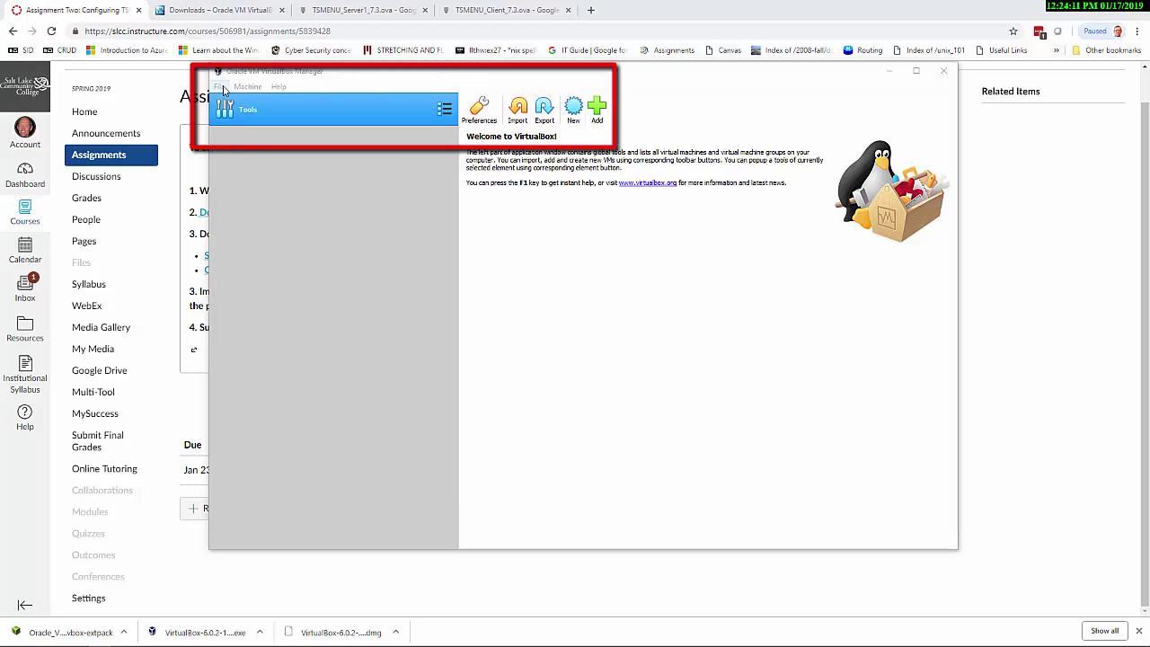
Start Import Appliance with Z:\Assignment 2\TSMENU_Server1_7.3.ova and continue to its settings
left_click(219, 87)
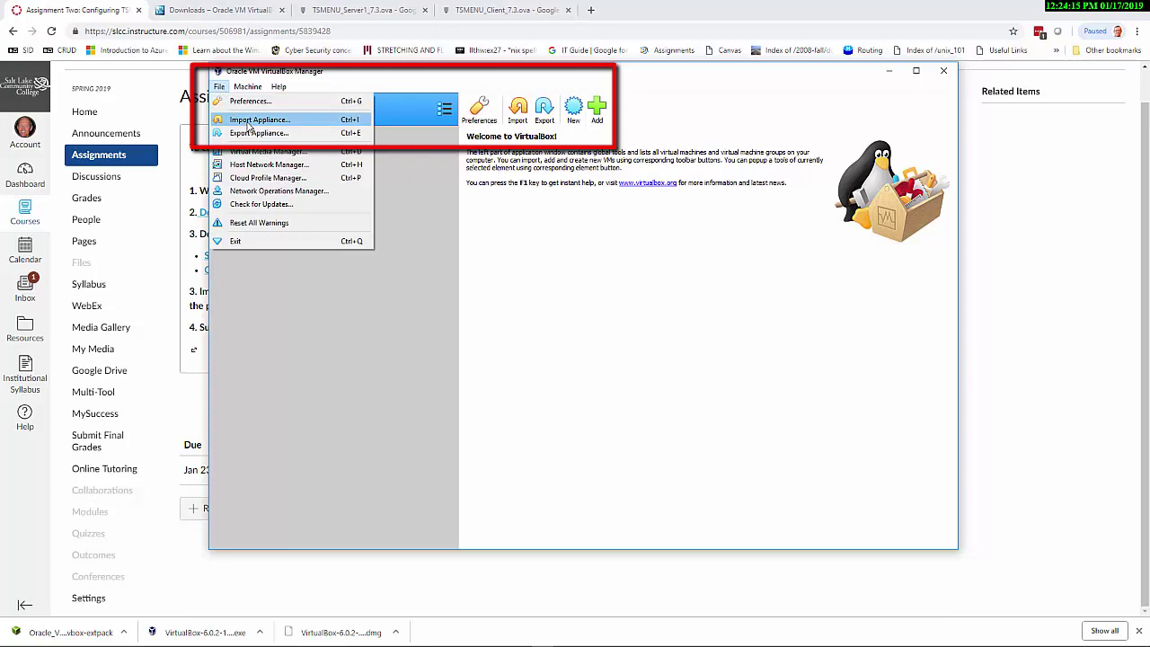
left_click(528, 240)
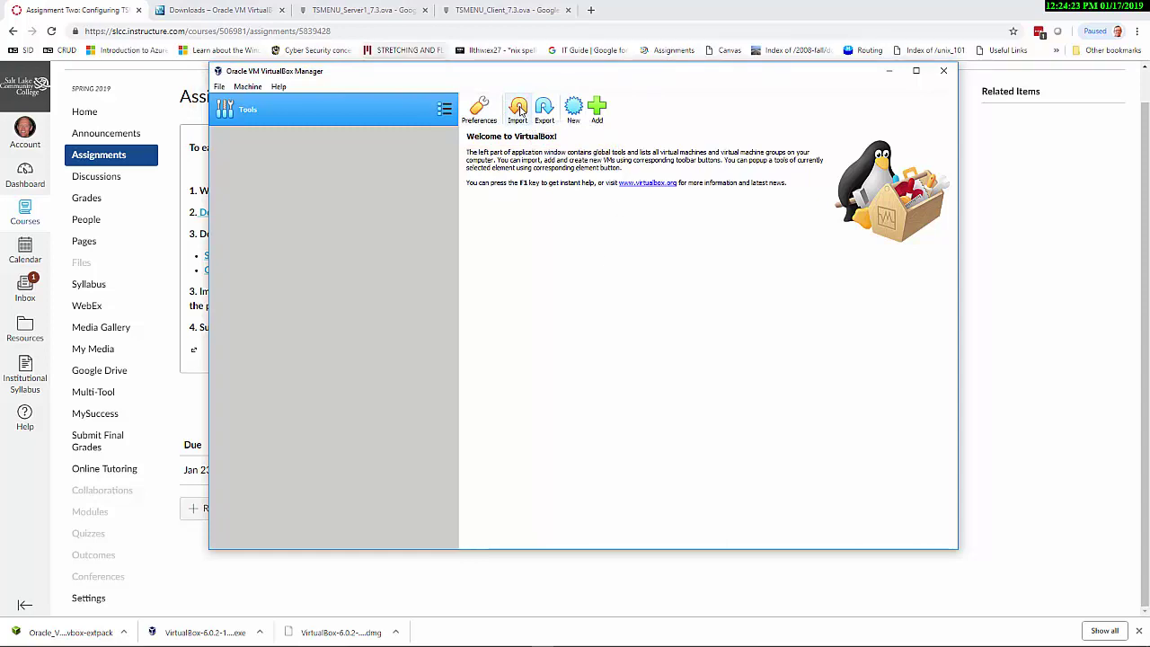
left_click(519, 109)
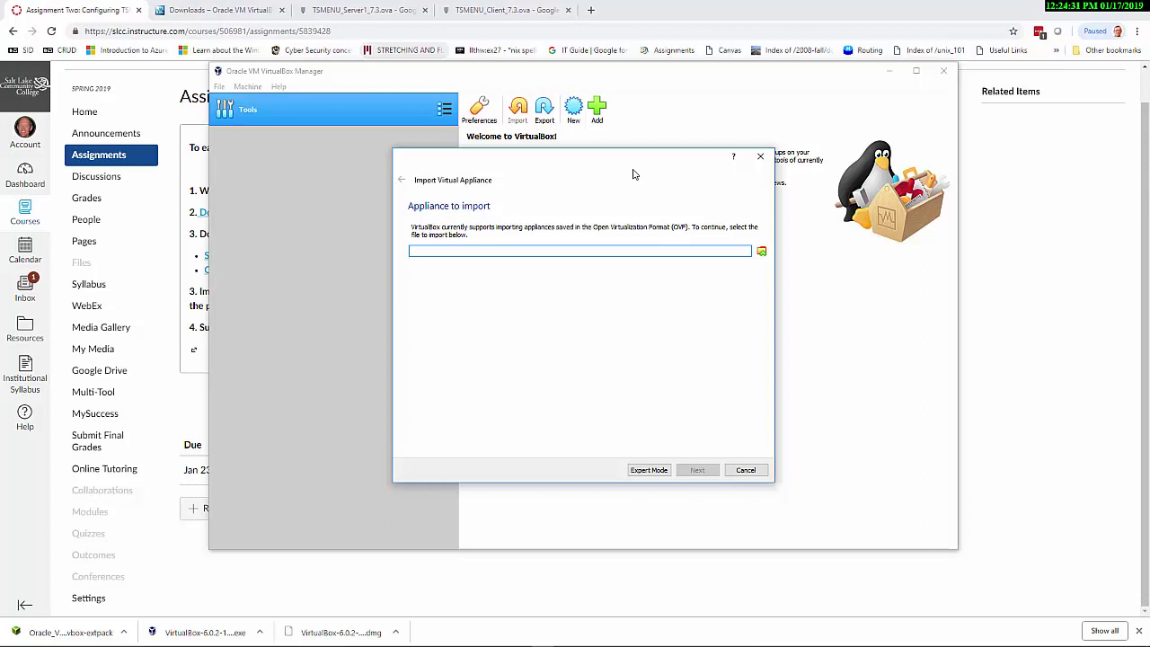
left_click_drag(632, 173, 0, 175)
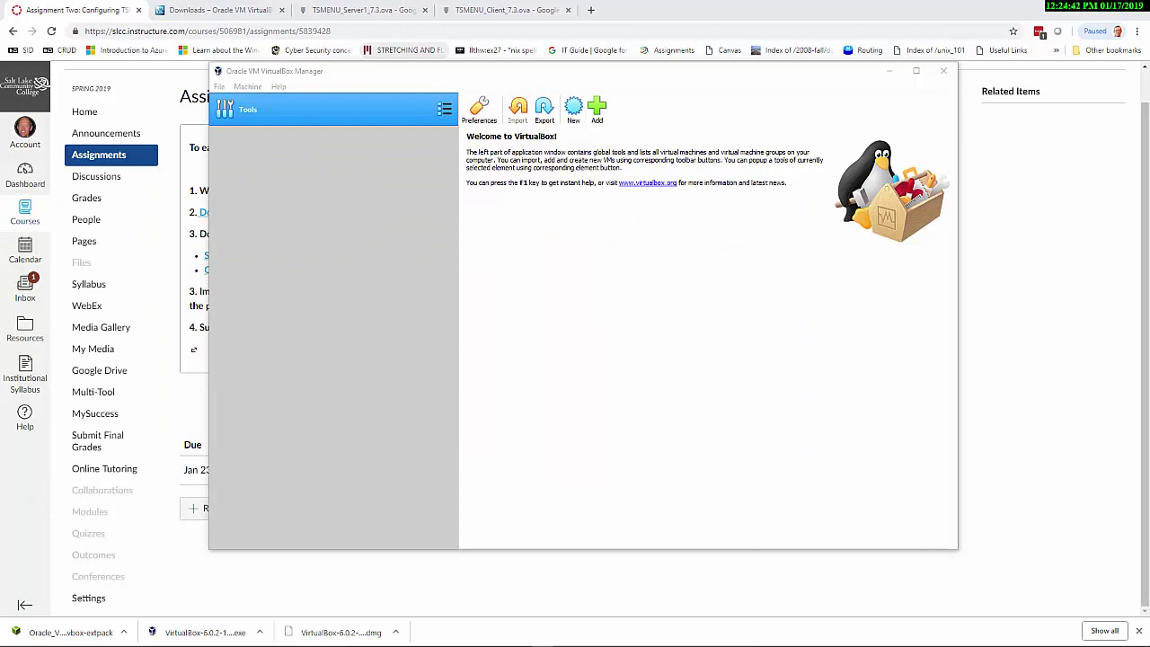
left_click_drag(0, 211, 578, 158)
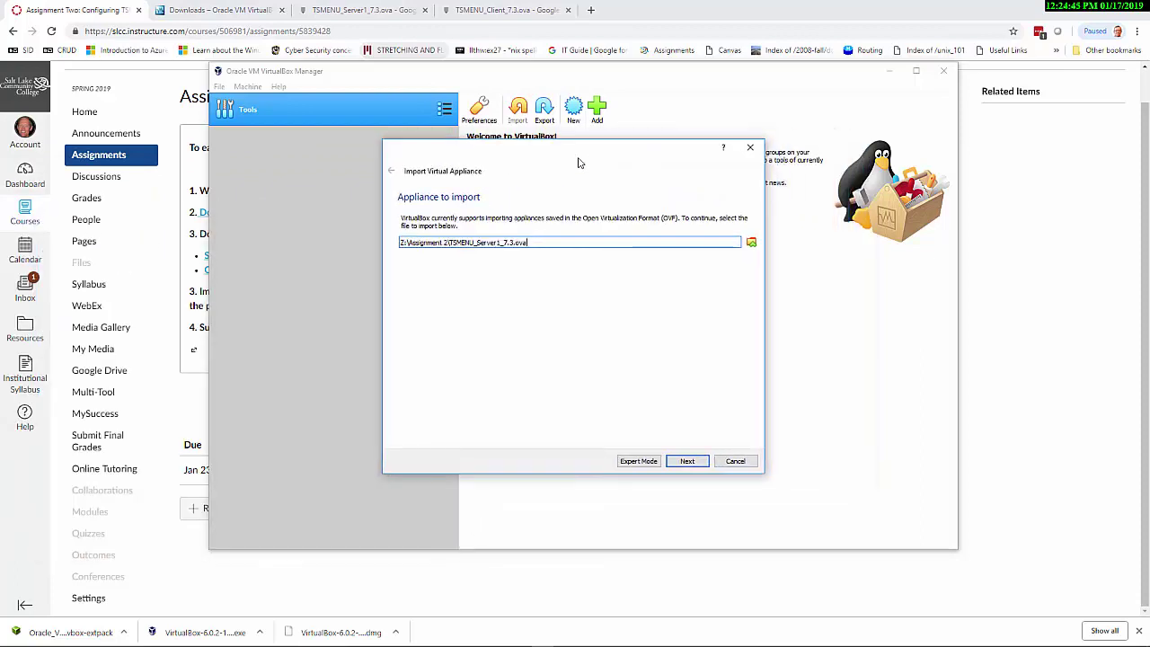
left_click(685, 462)
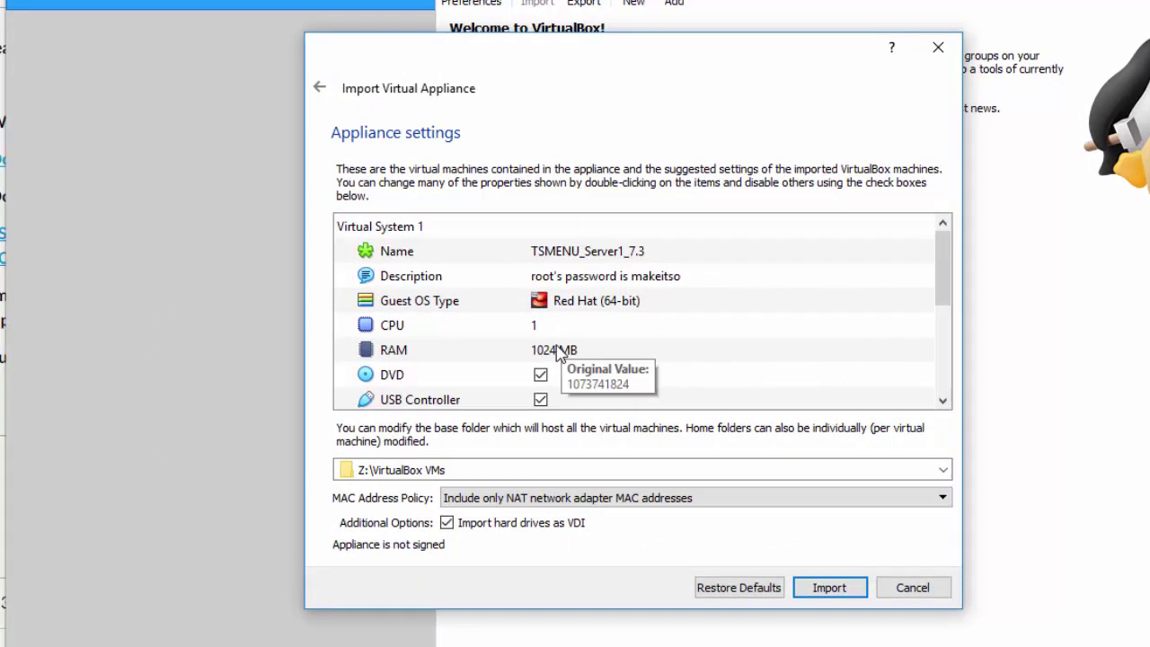
Review the server's RAM, OS type and description, include all adapter MAC addresses, and import
left_click(558, 351)
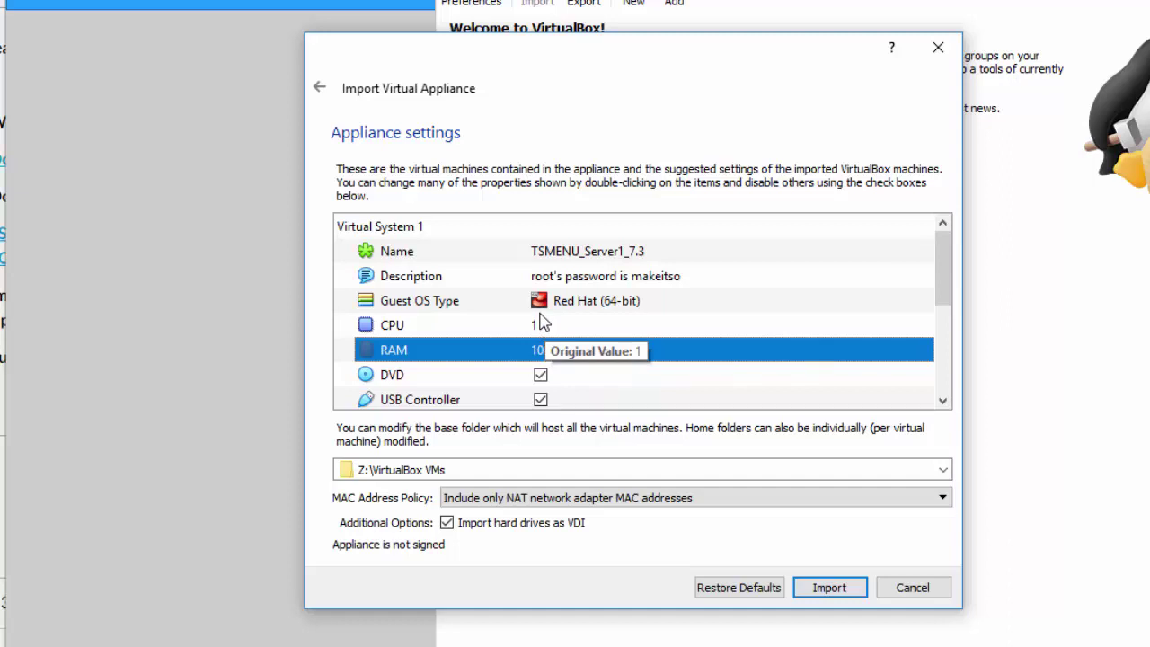
left_click(611, 308)
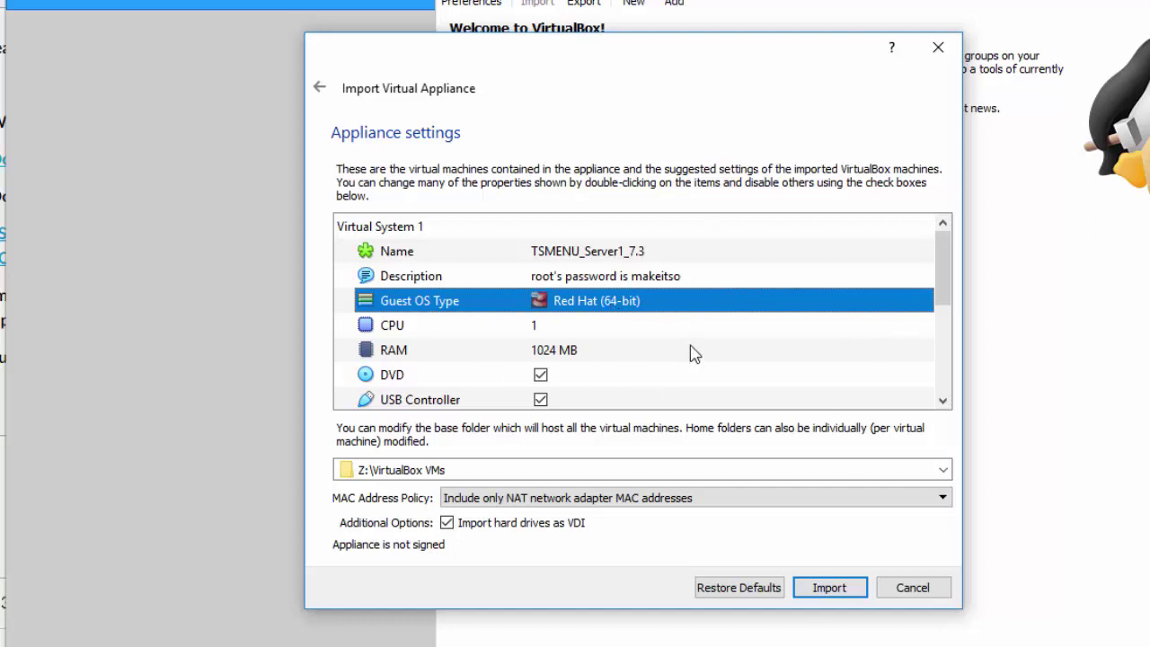
left_click(665, 276)
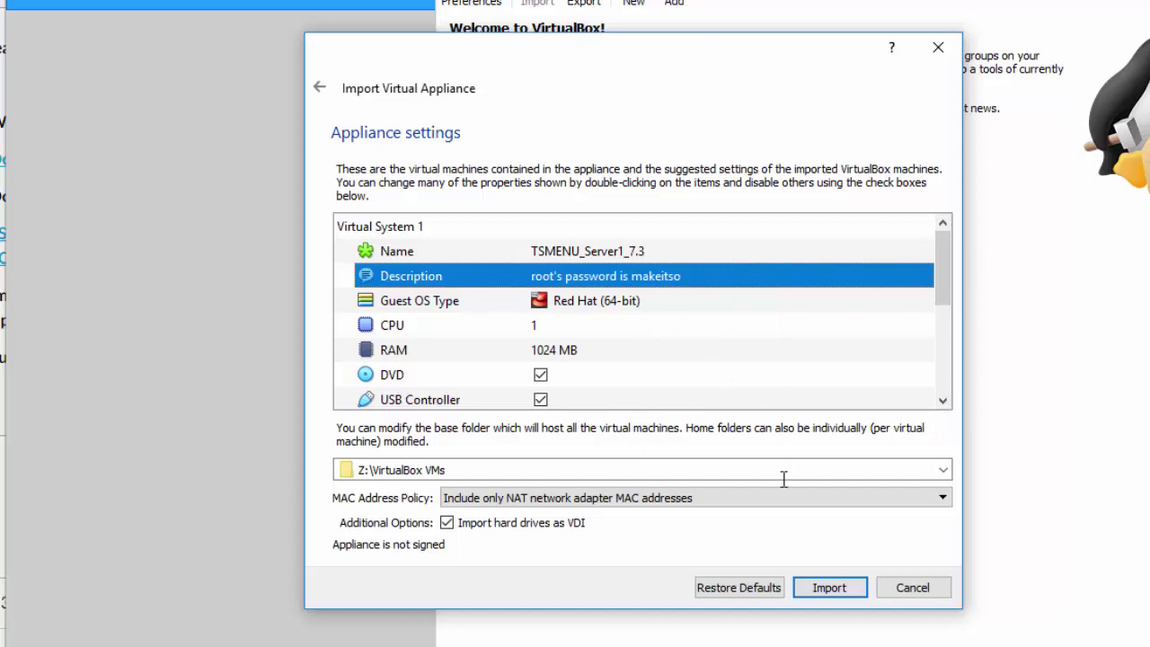
left_click(724, 508)
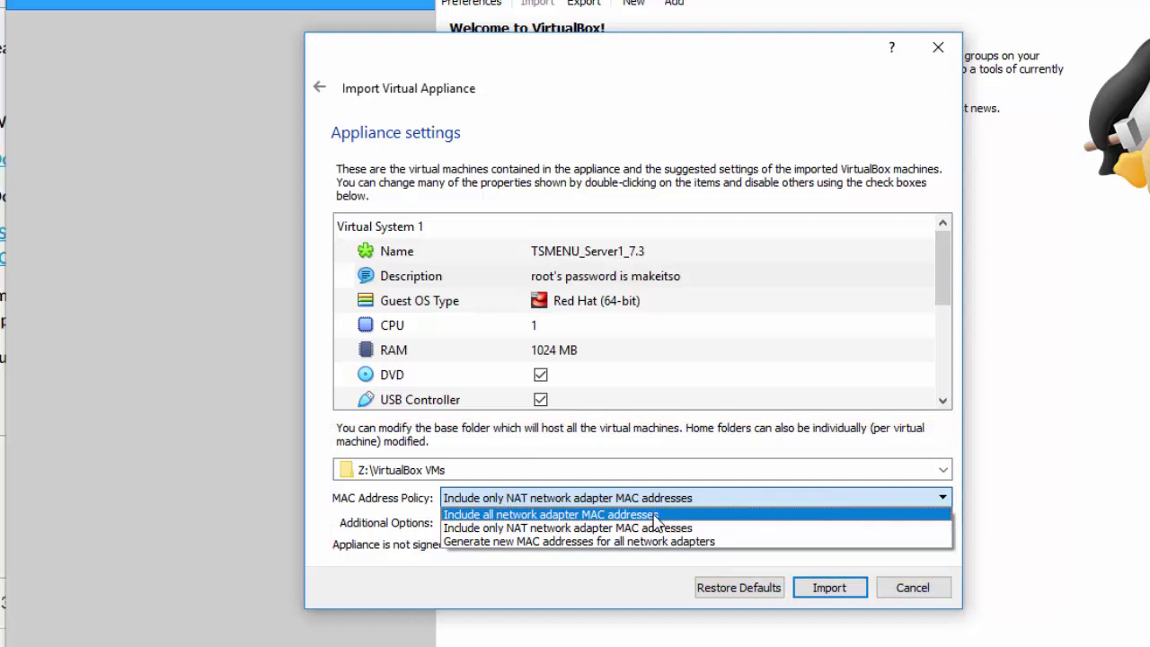
left_click(656, 515)
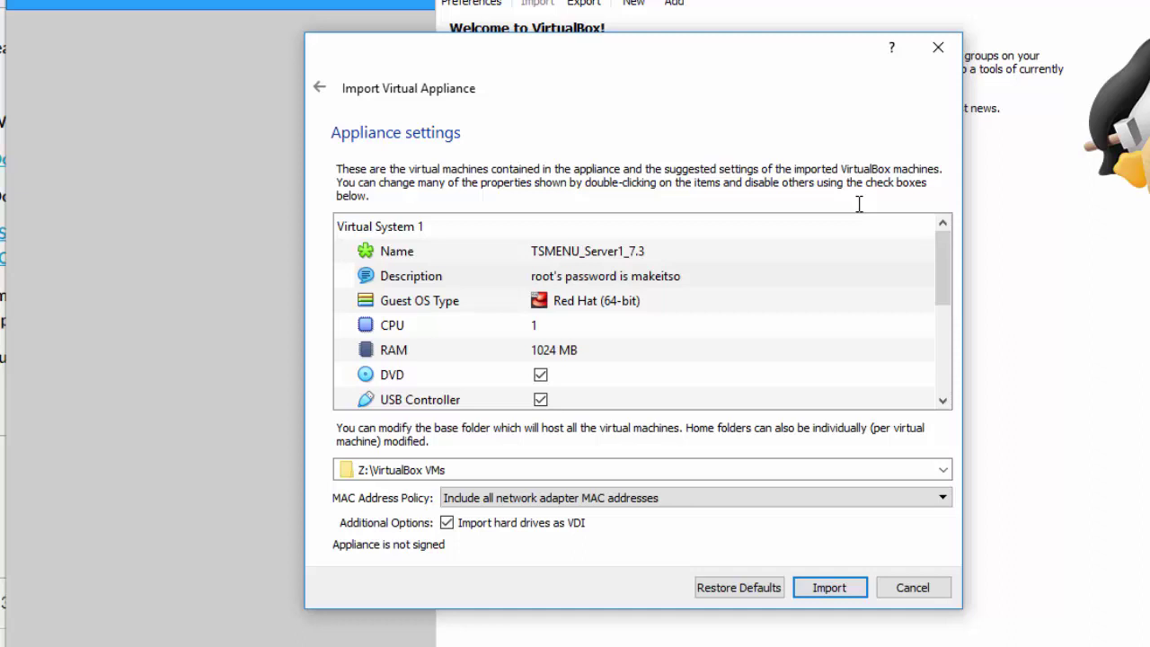
left_click(828, 589)
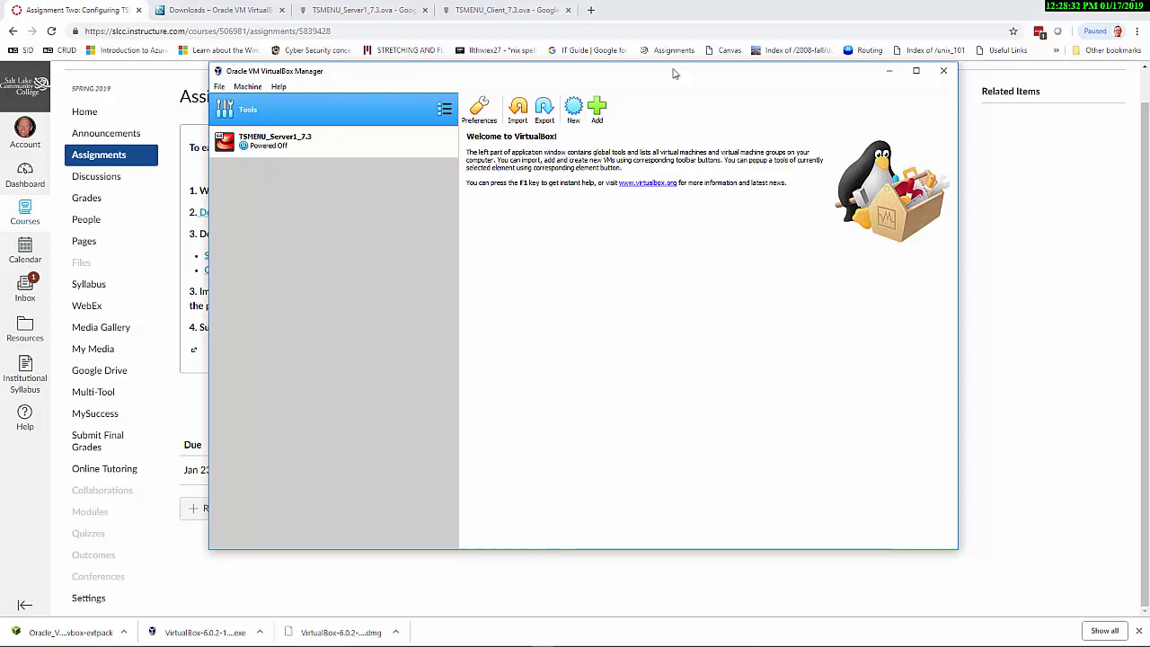
Start importing TSMENU_Client_7.3.ova with Import Appliance and continue to its appliance settings
left_click(219, 87)
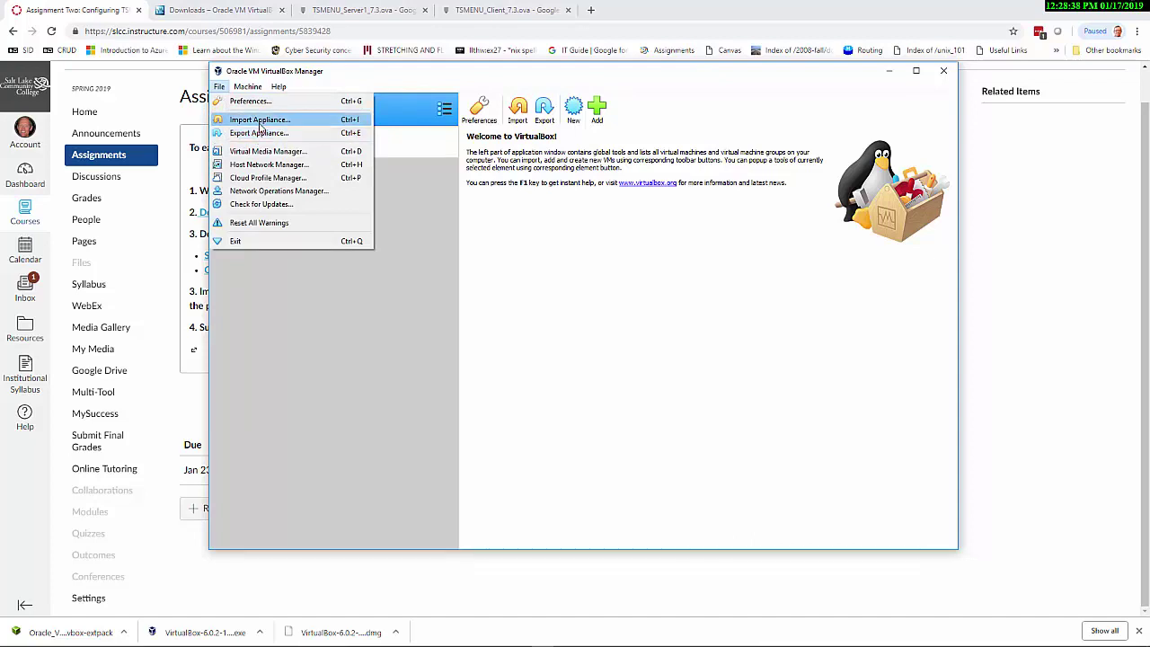
left_click(259, 120)
key("Escape")
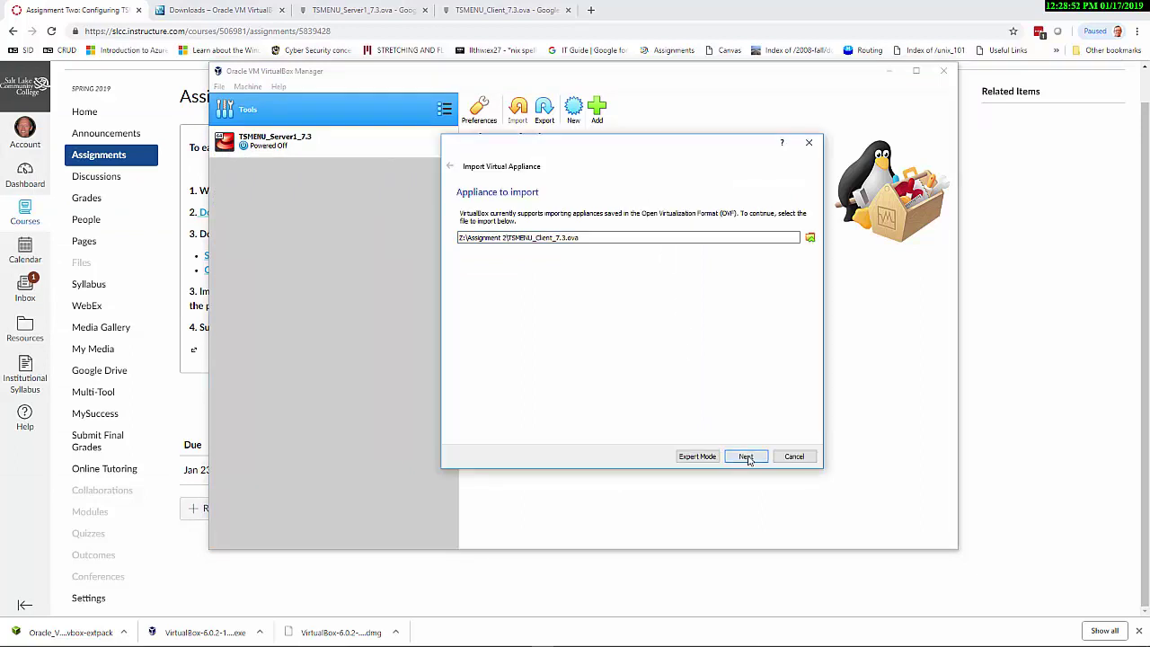
left_click(746, 458)
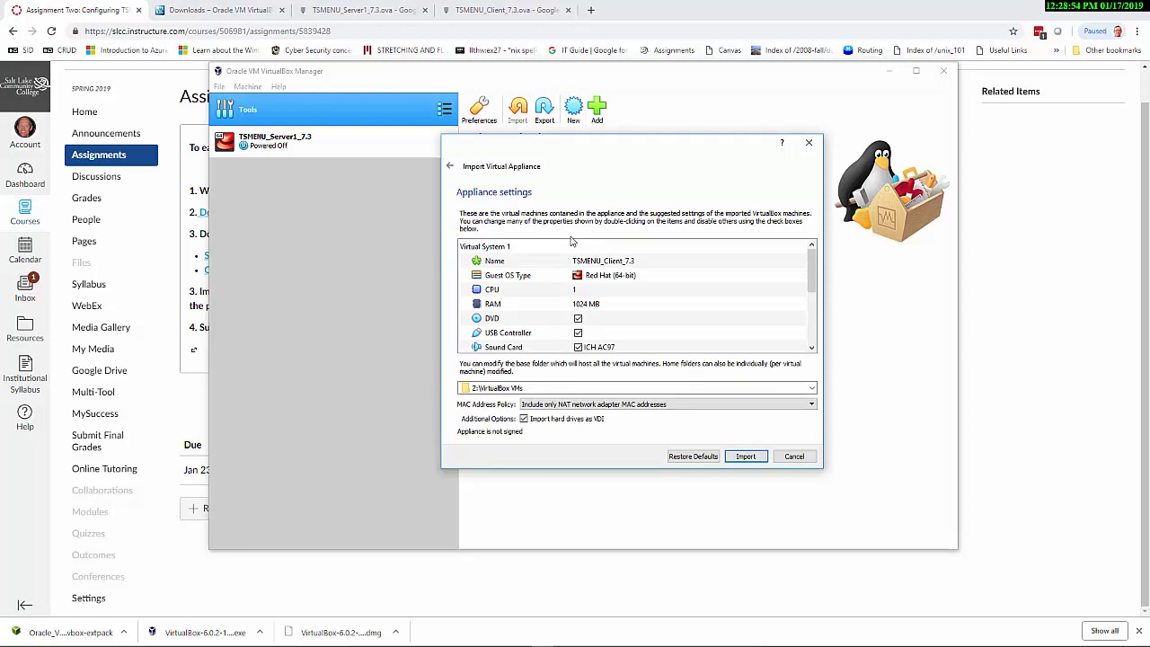
Check the client's 1024 MB RAM, set MAC policy to include all adapter MACs, and import
scroll(669, 317, "down", 2)
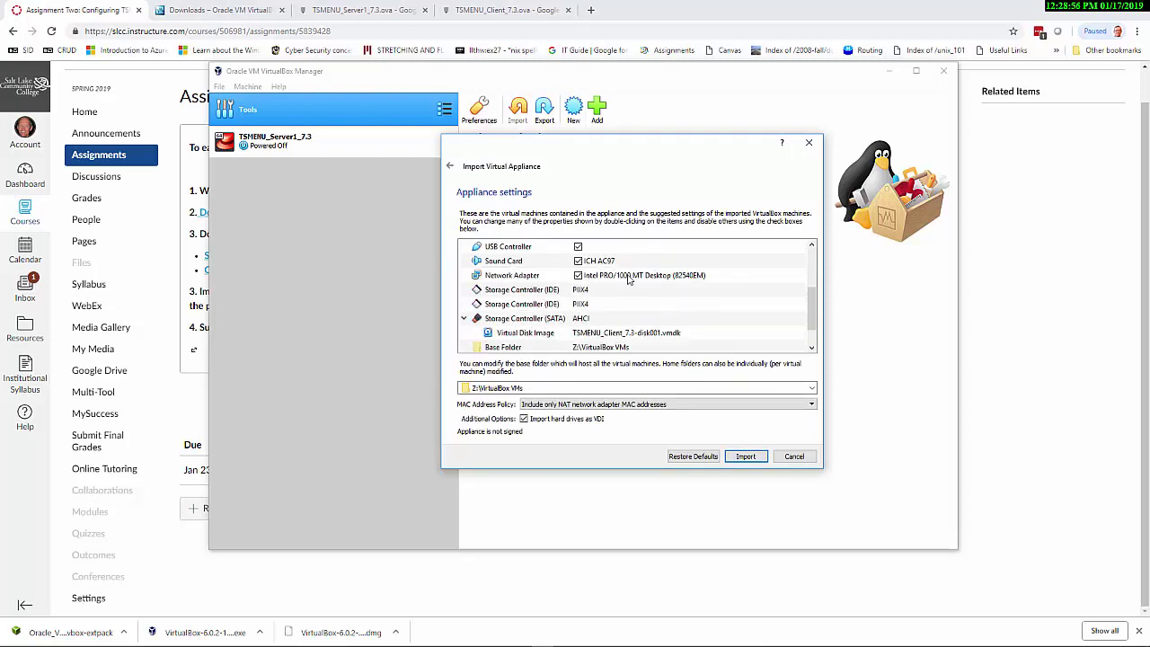
scroll(628, 280, "up", 2)
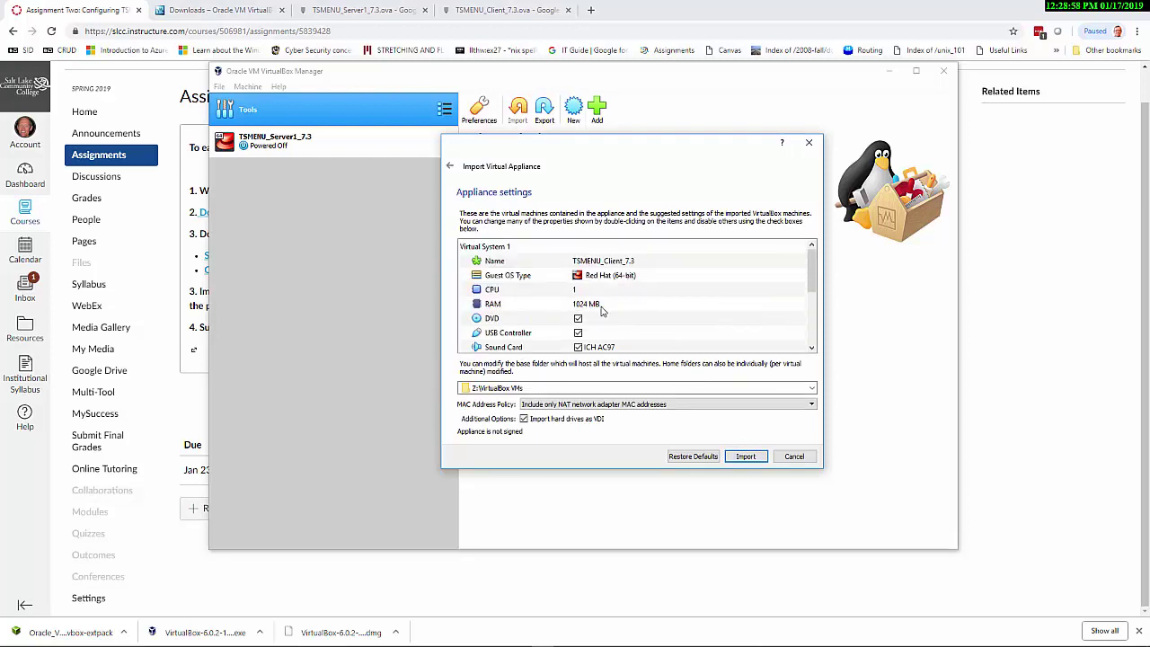
left_click(602, 311)
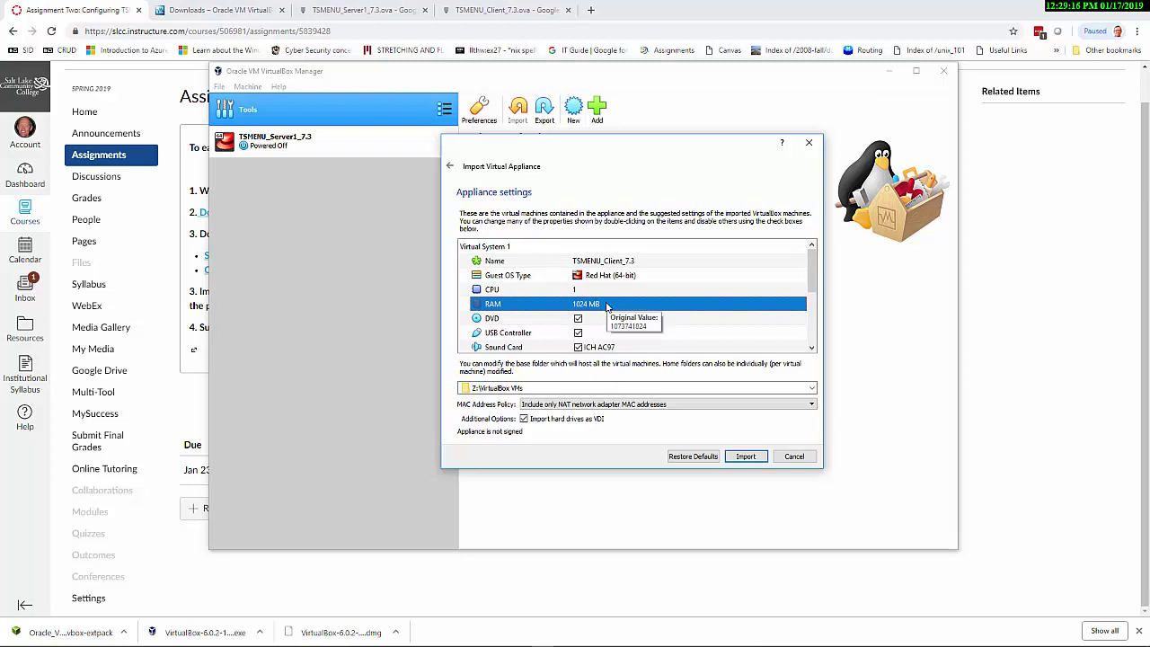
scroll(620, 314, "down", 3)
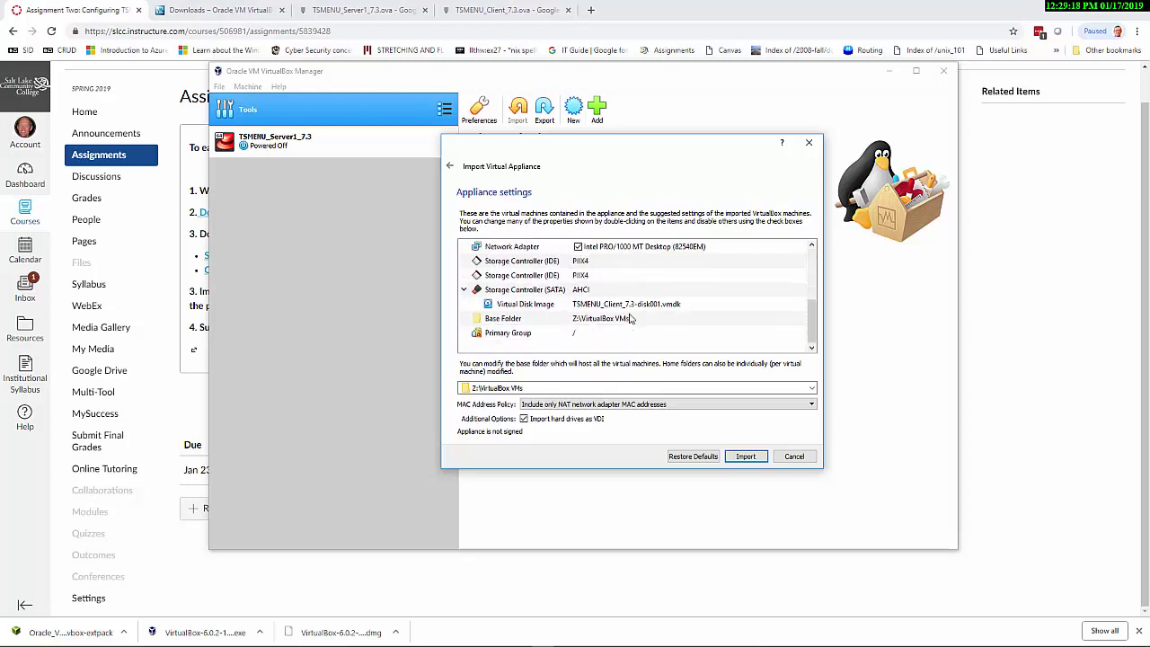
left_click(618, 406)
left_click(588, 421)
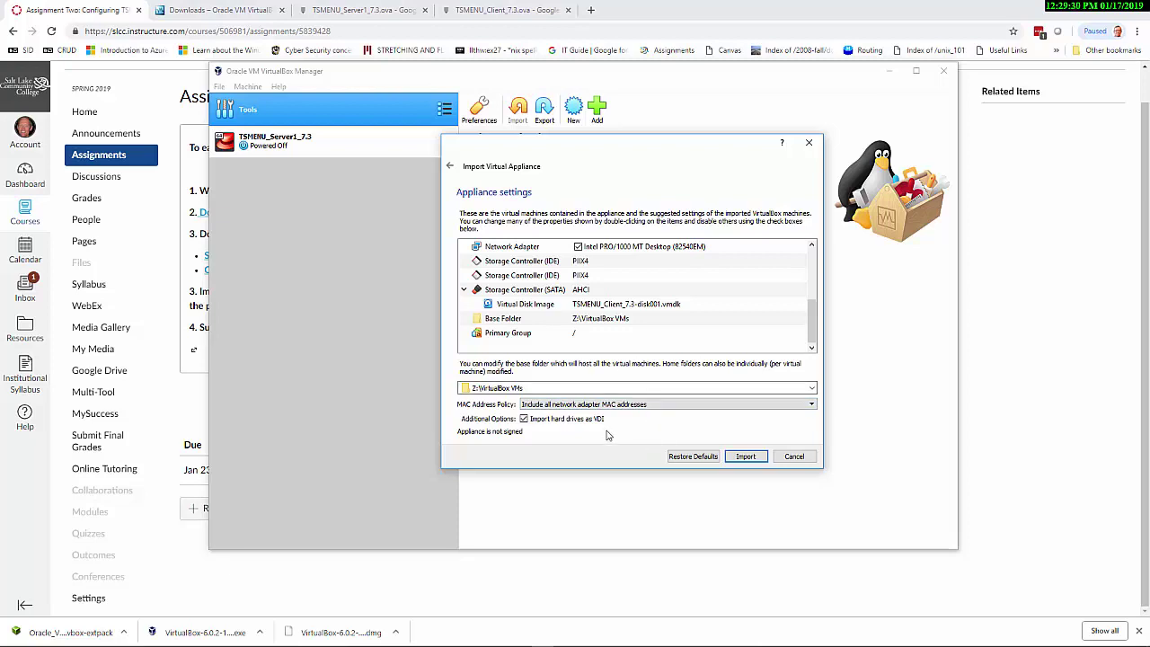
scroll(616, 289, "up", 5)
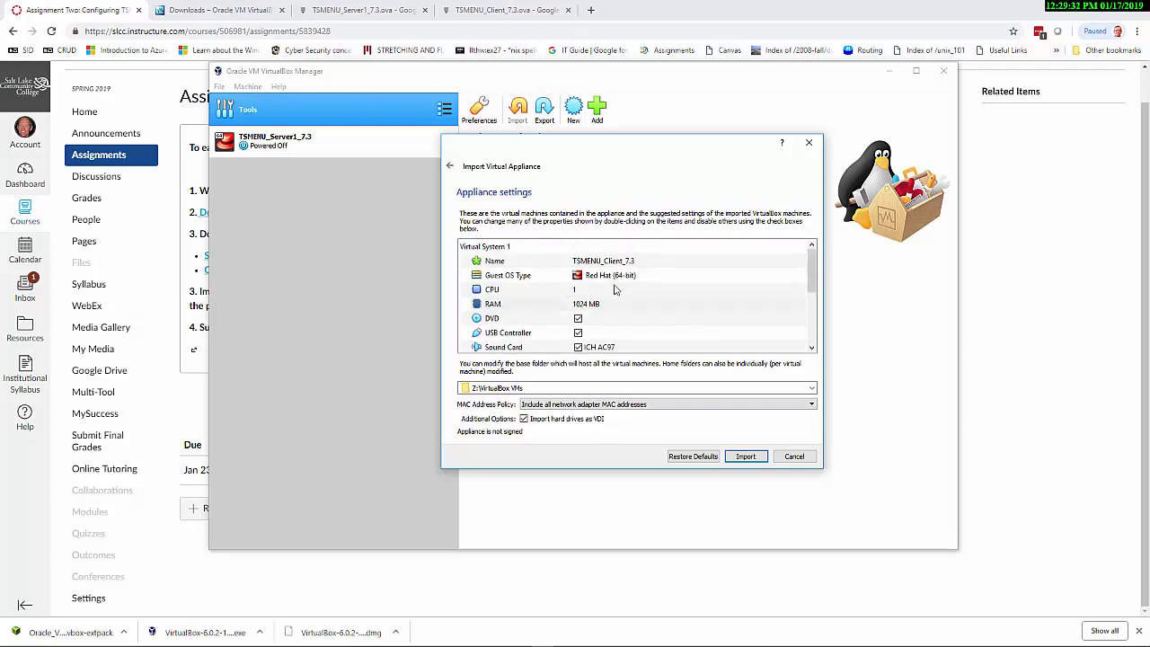
scroll(615, 289, "down", 5)
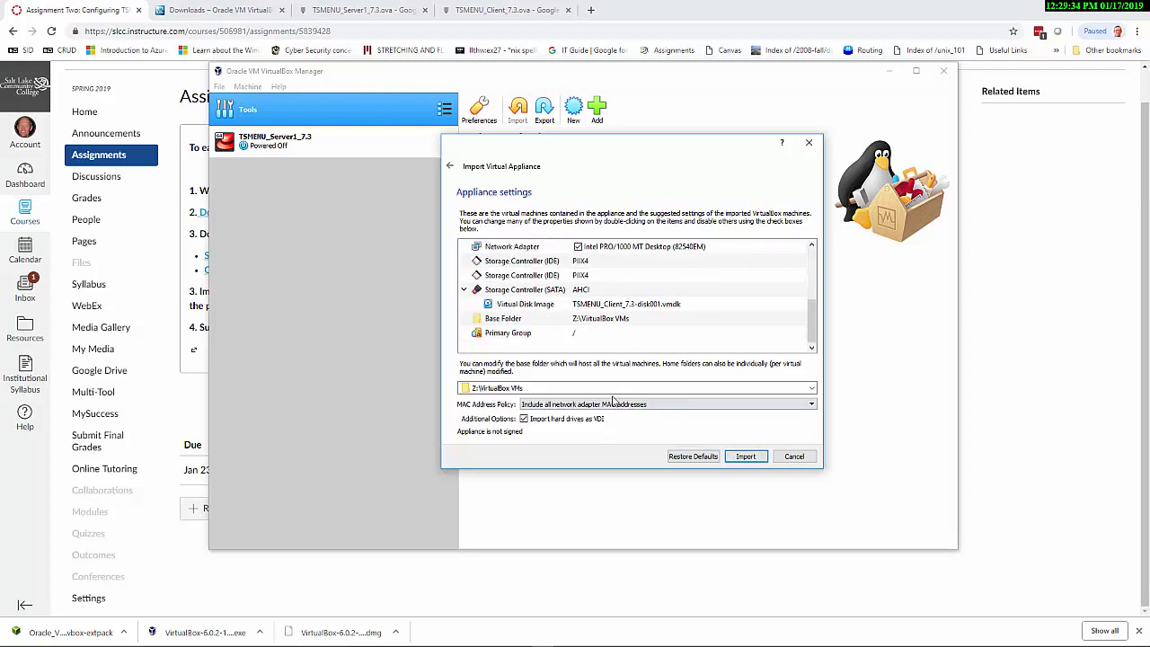
left_click(745, 456)
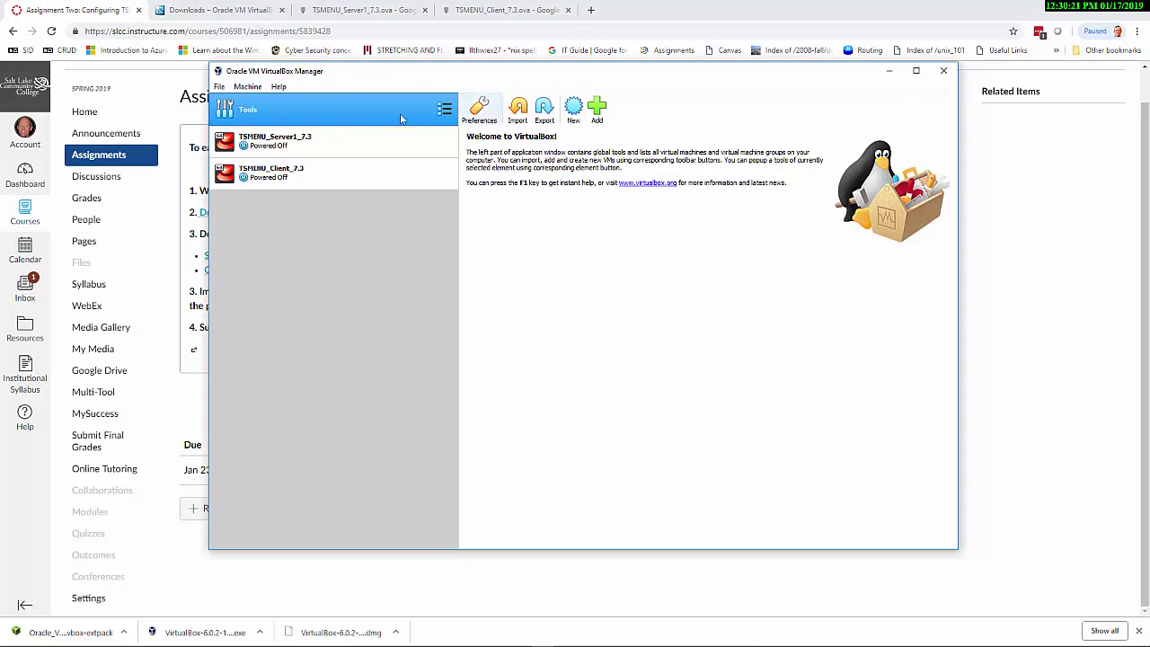
Confirm TSMENU_Server1_7.3's network adapter uses Internal Network 'intnet' and close its settings
left_click(301, 146)
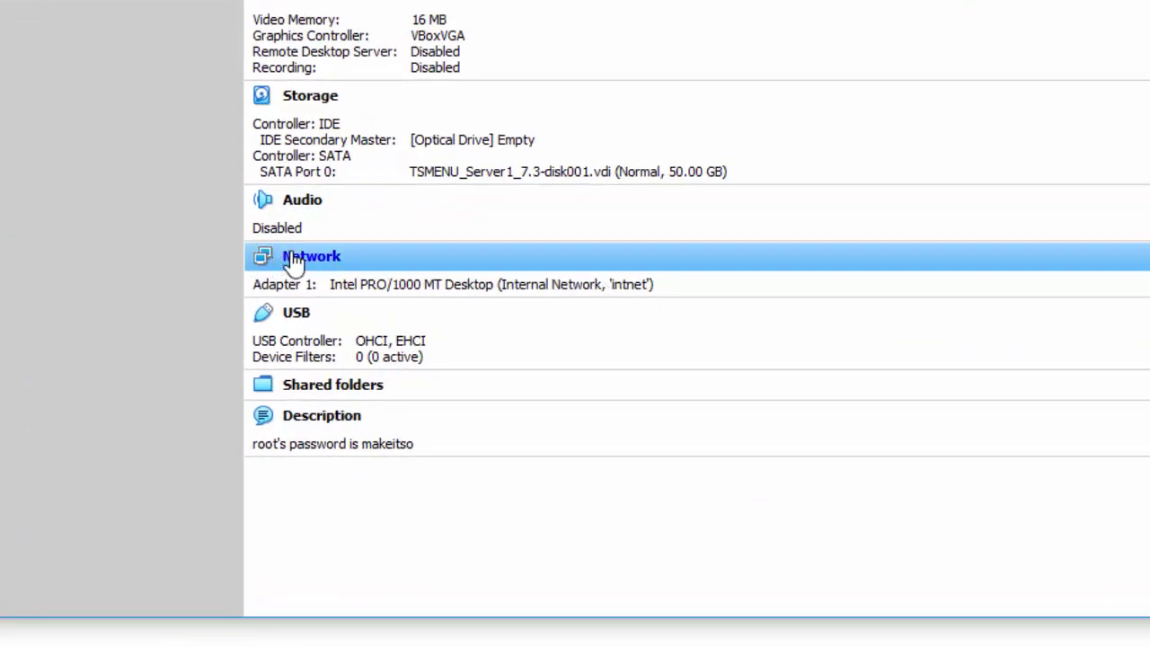
left_click(295, 261)
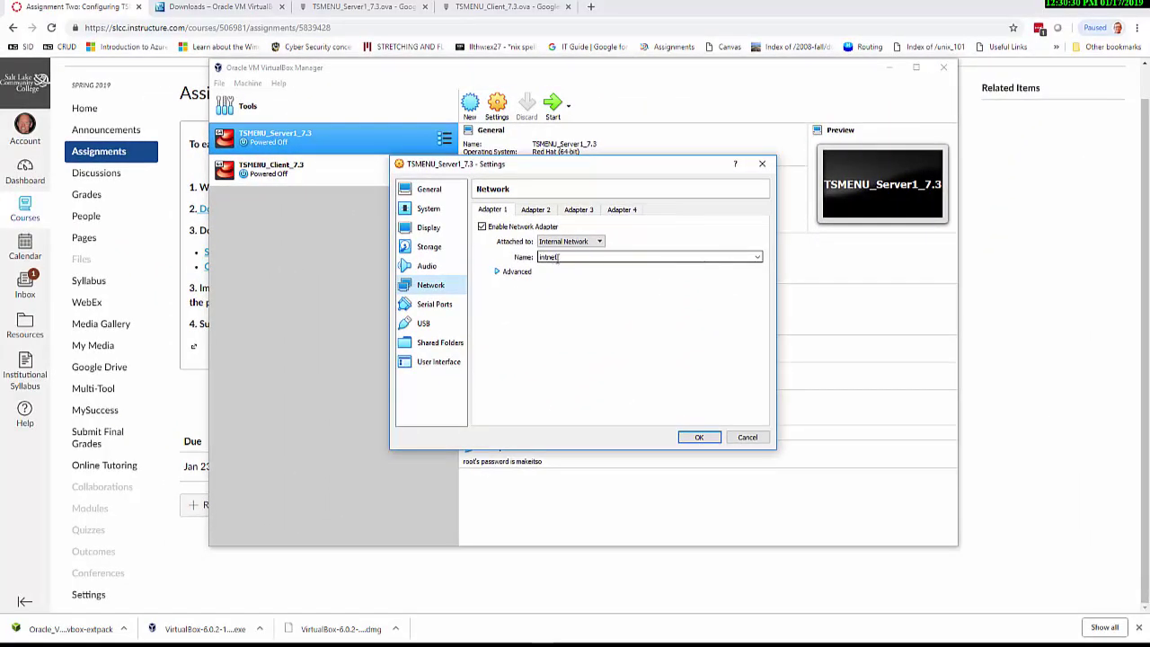
left_click_drag(558, 258, 529, 259)
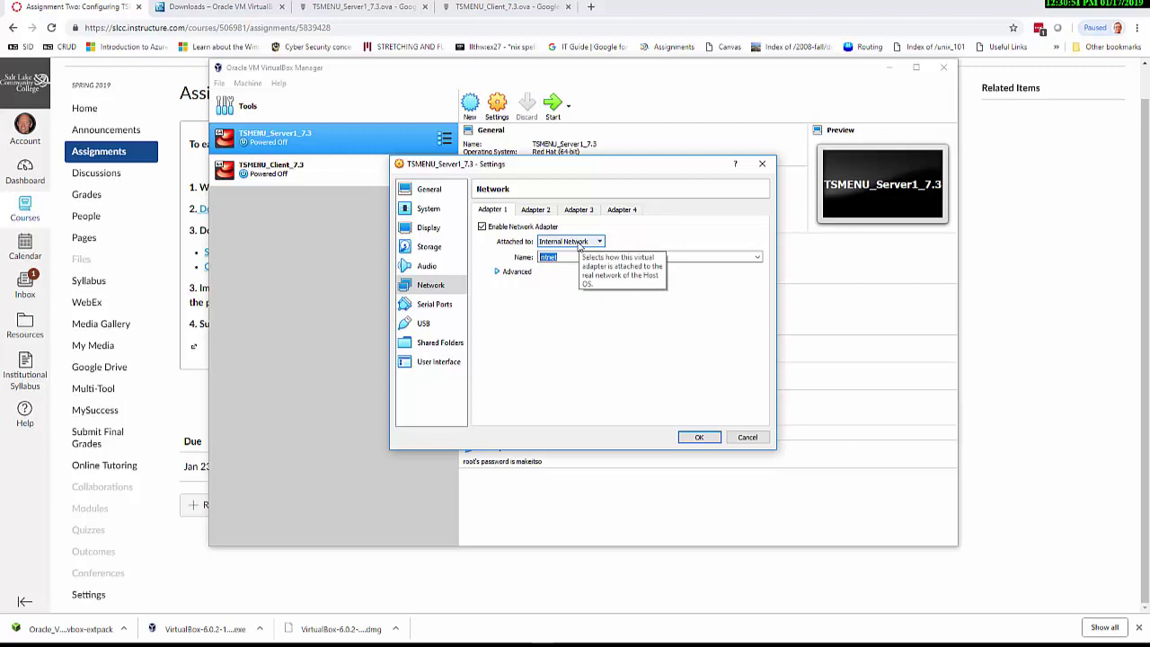
left_click(694, 438)
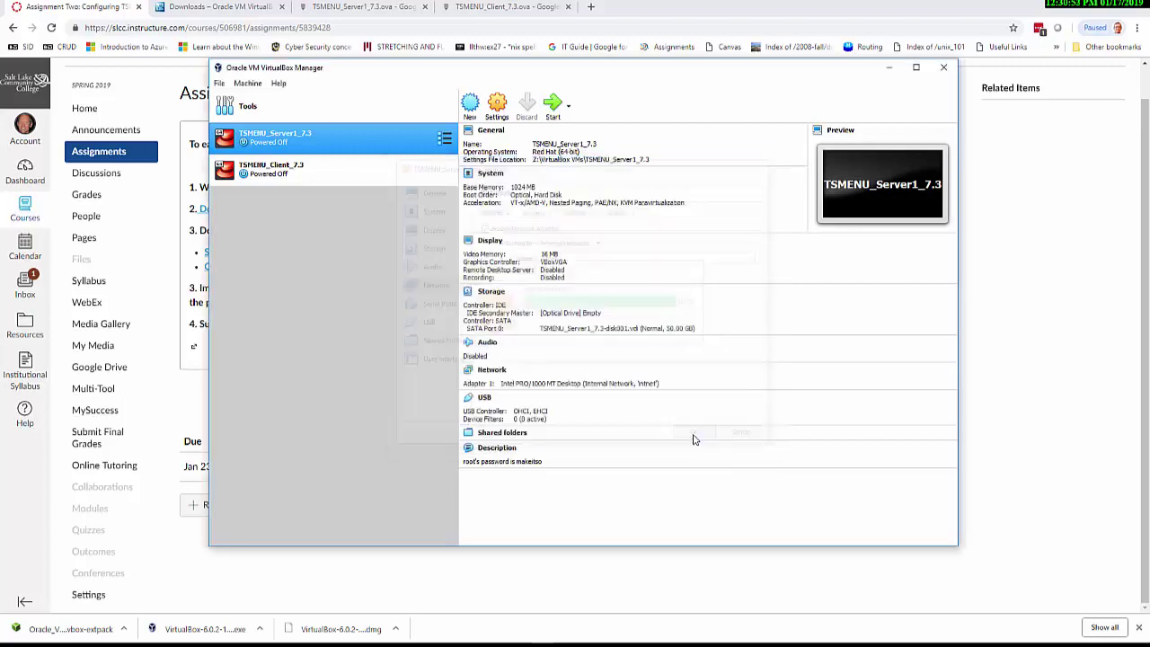
left_click(346, 171)
left_click(343, 150)
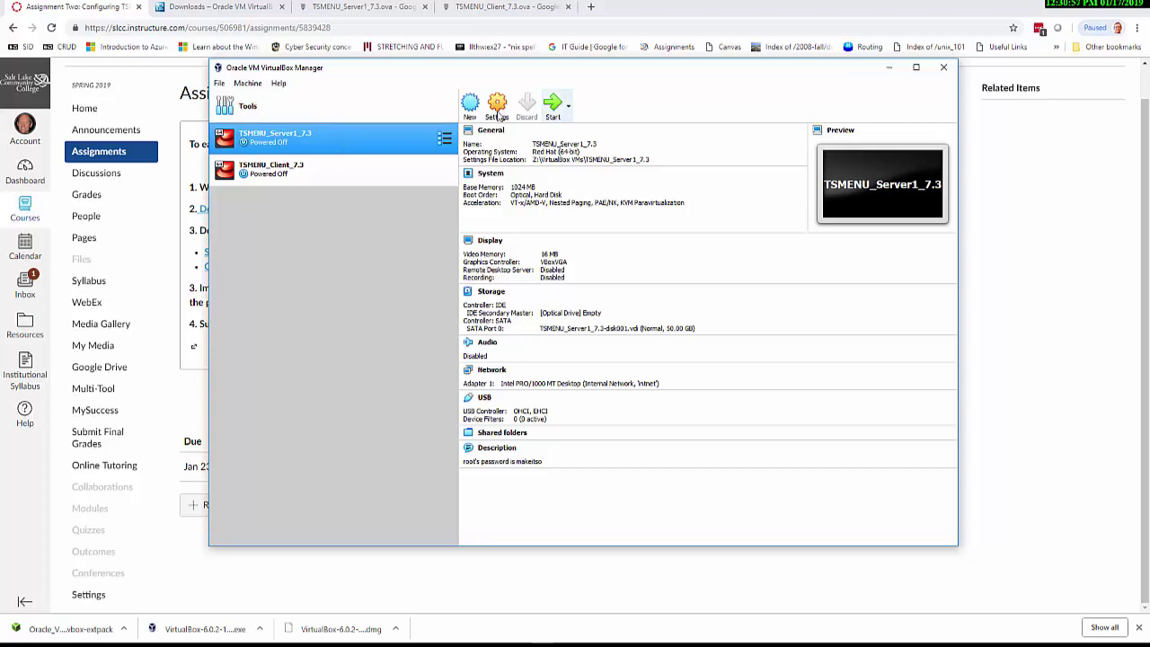
Start the TSMENU_Server1_7.3 virtual machine, then show the client VM's details
left_click(553, 107)
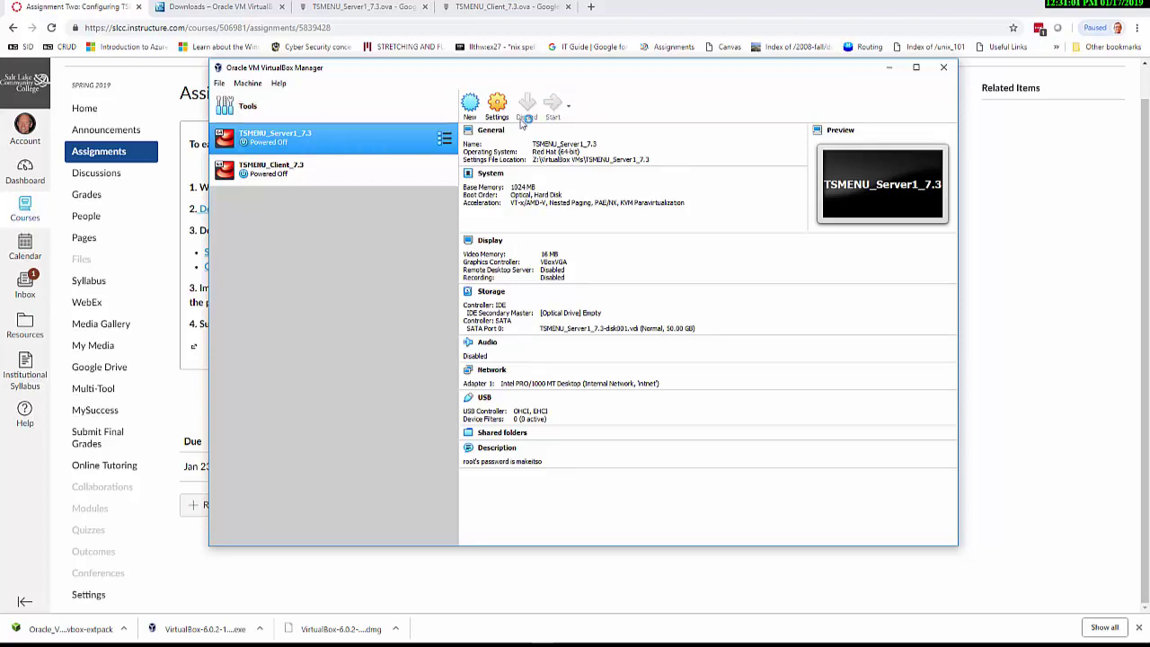
left_click(334, 173)
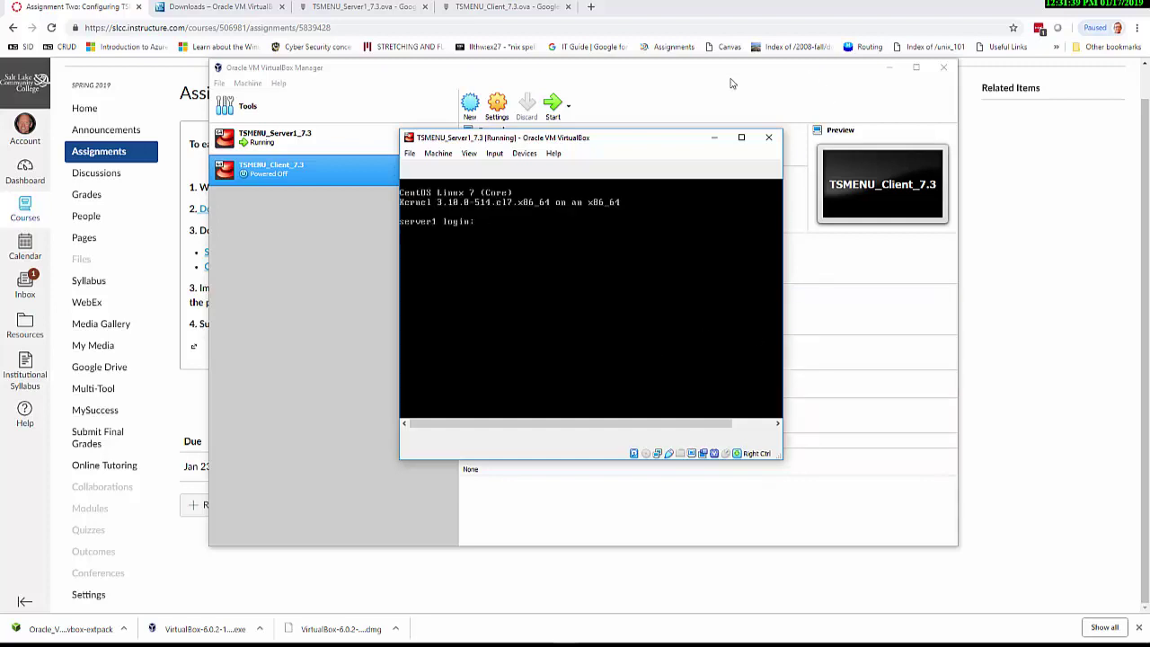
Minimize the server console, start TSMENU_Client_7.3, and toggle its console to full screen and back
left_click(716, 137)
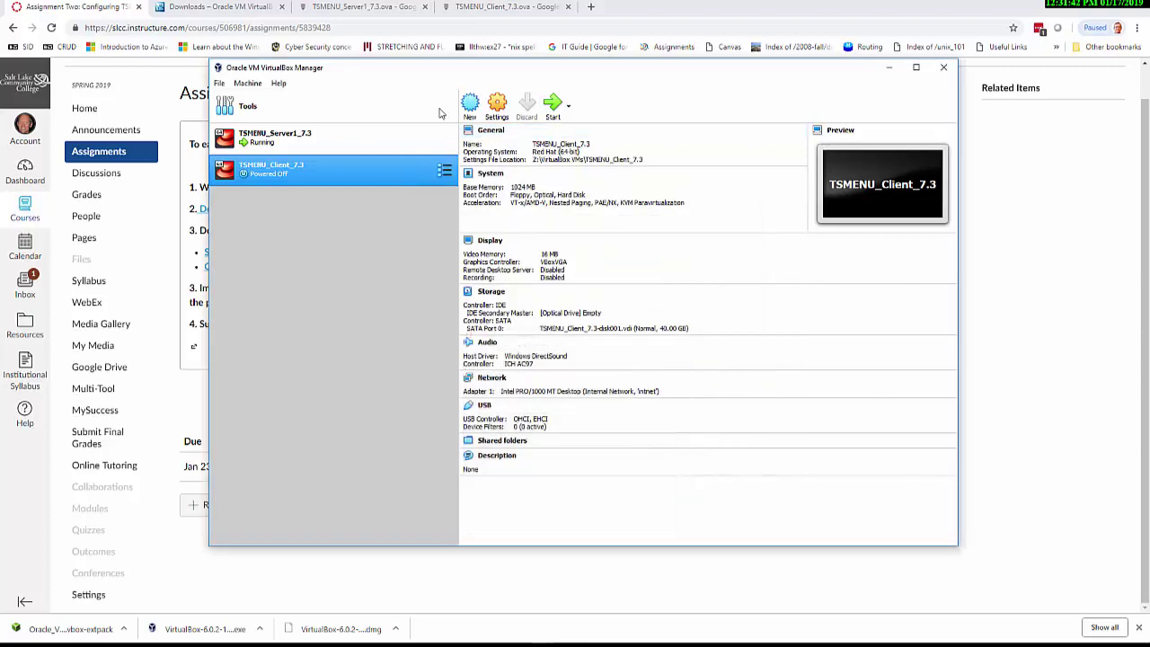
left_click(343, 135)
left_click(319, 171)
left_click(553, 104)
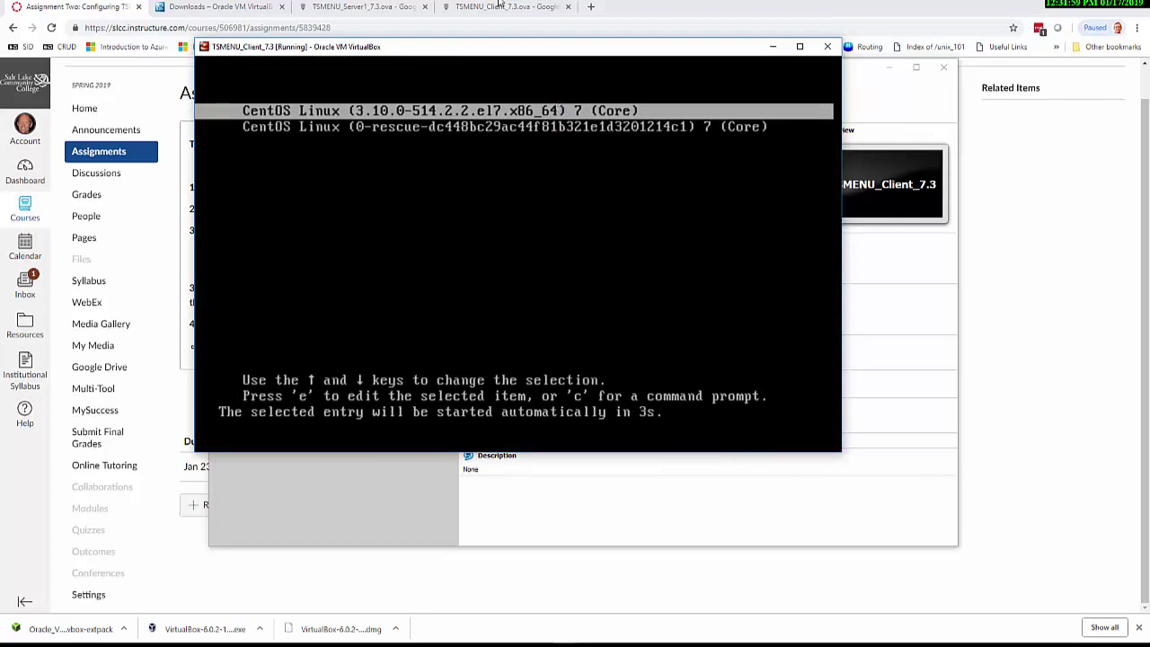
left_click_drag(503, 47, 569, 113)
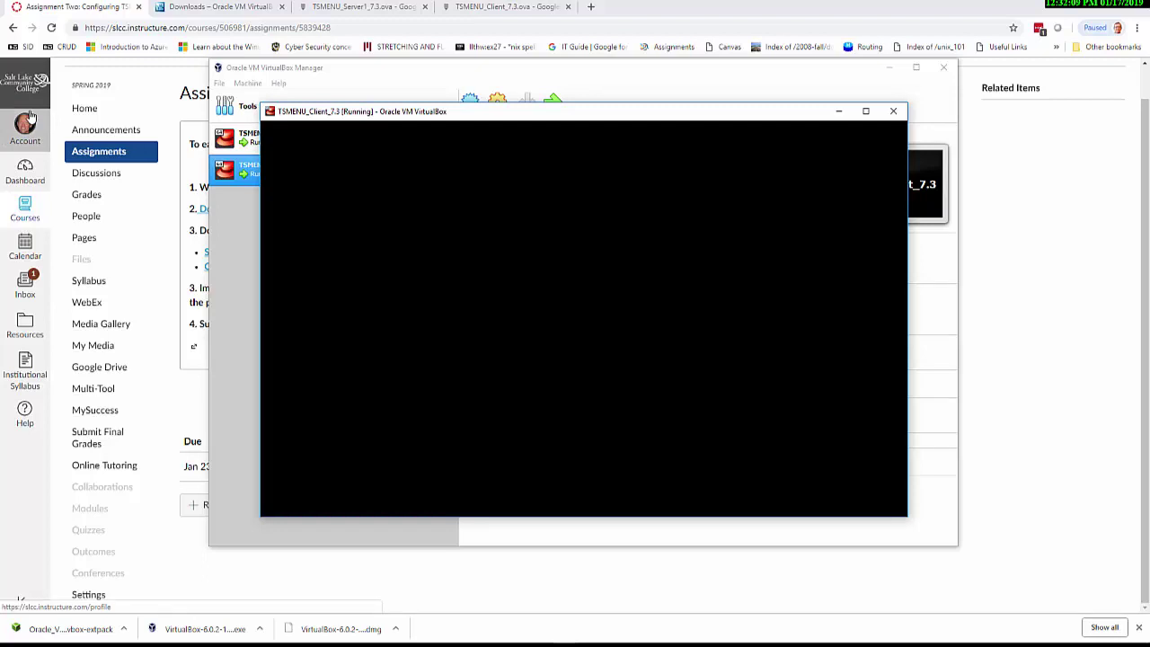
key("ctrl+f")
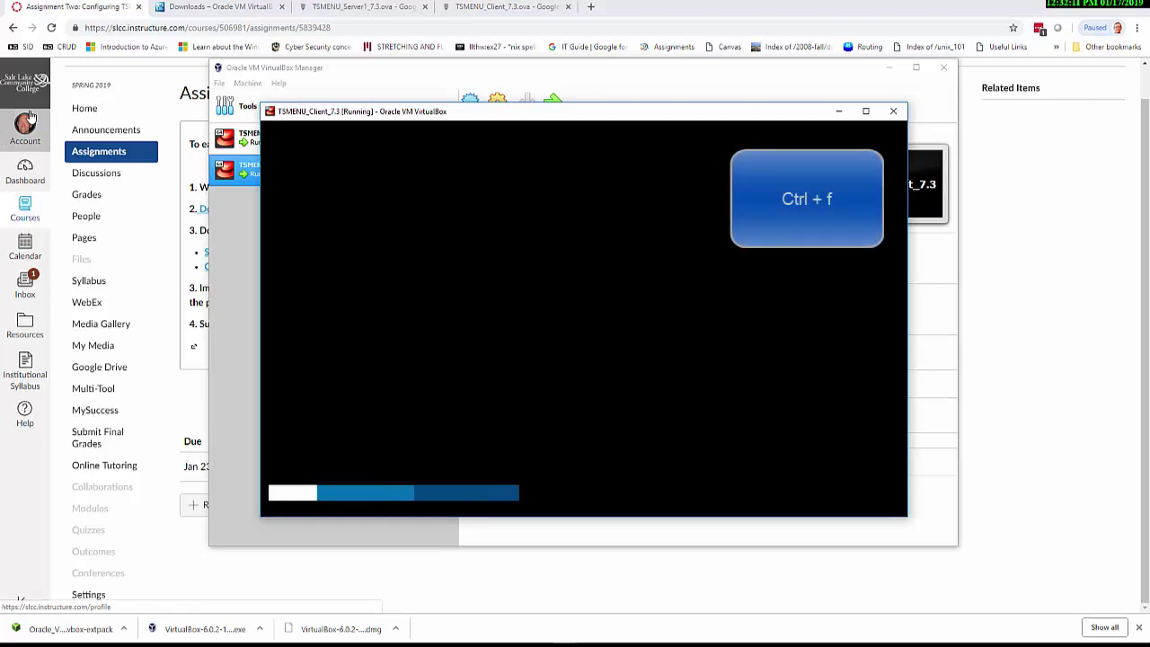
key("ctrl+f")
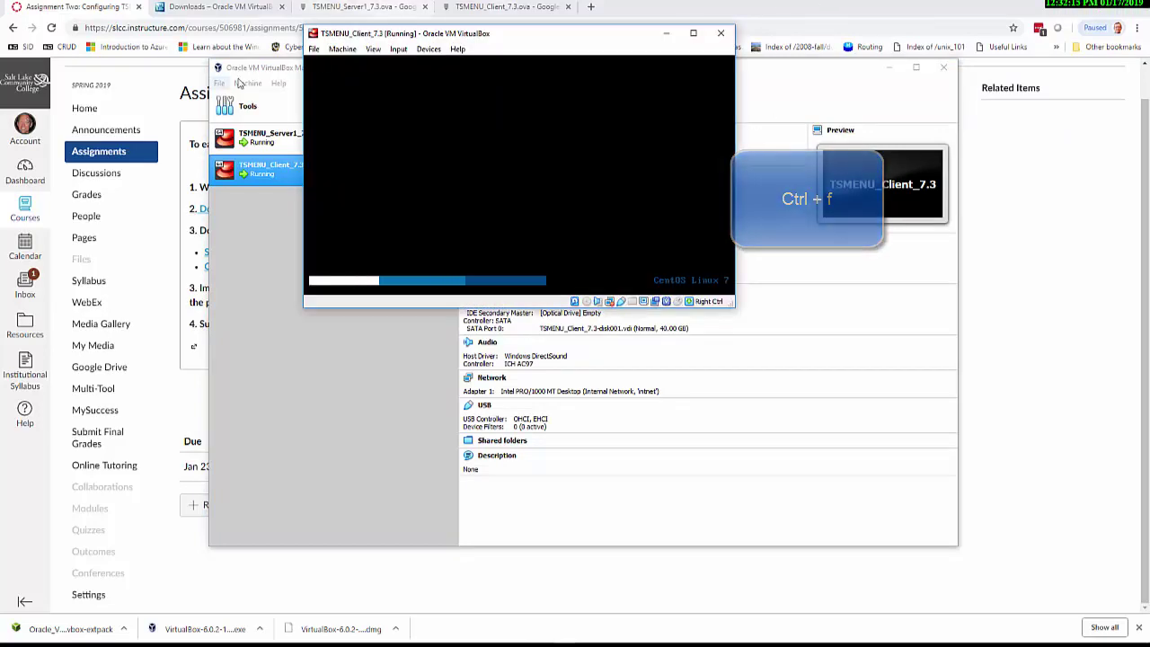
Move the TSMENU_Client_7.3 console lower and enlarge it to show the station1 login prompt
left_click(373, 49)
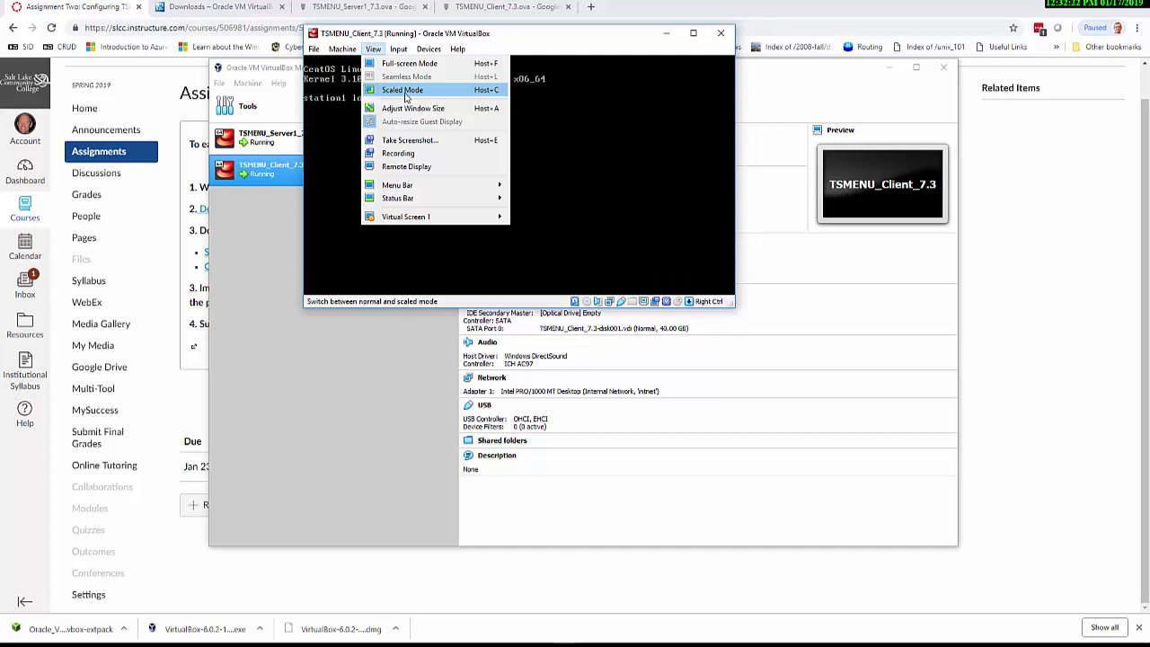
left_click(585, 147)
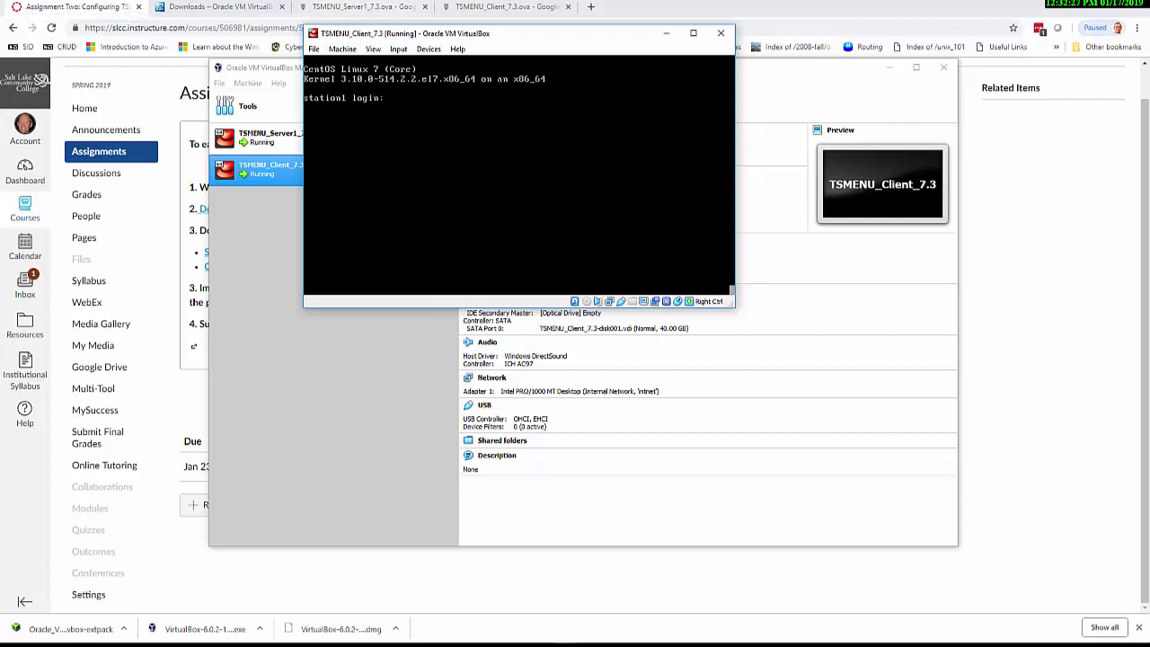
left_click(566, 122)
left_click(372, 49)
key("Escape")
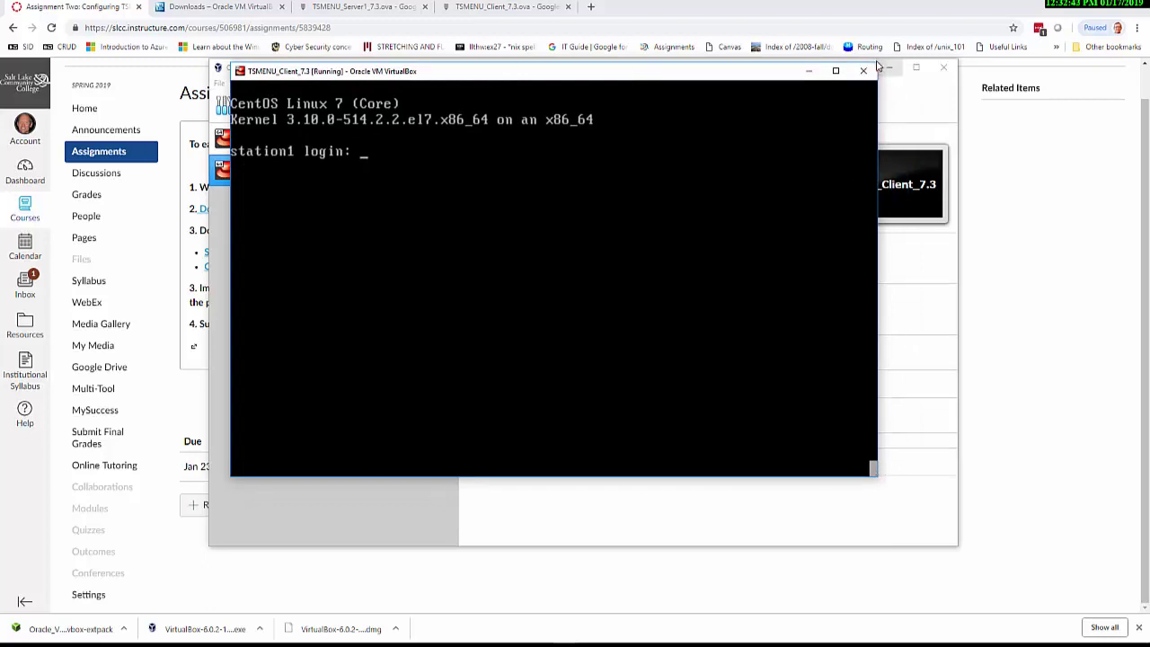
left_click_drag(496, 76, 507, 132)
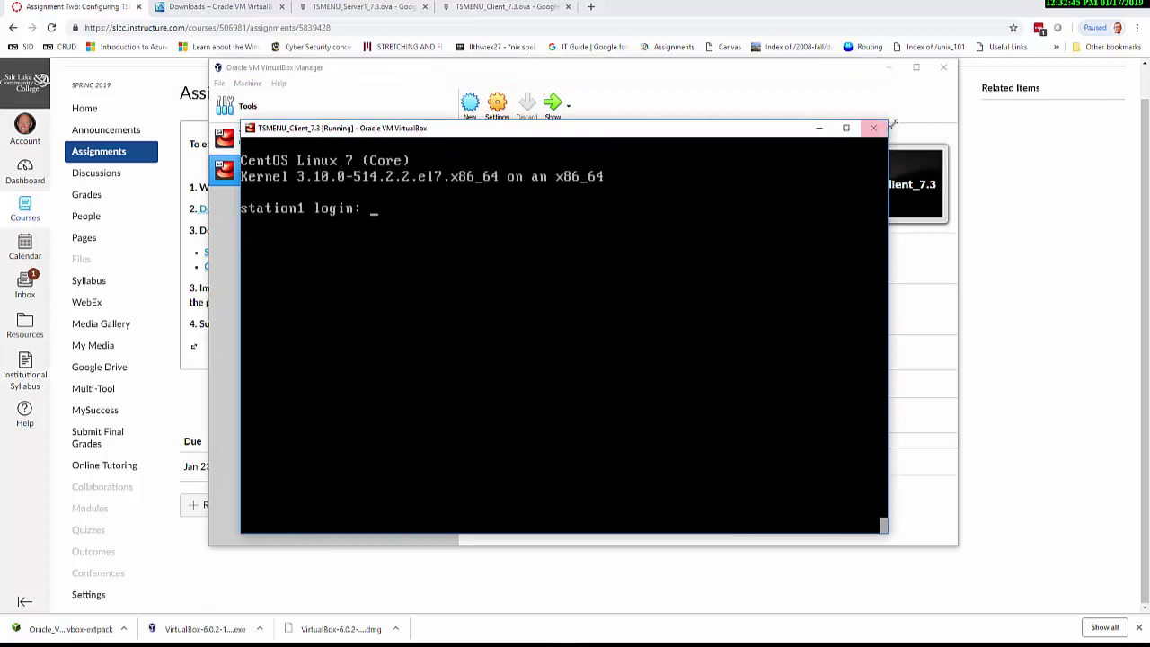
left_click_drag(889, 116, 891, 85)
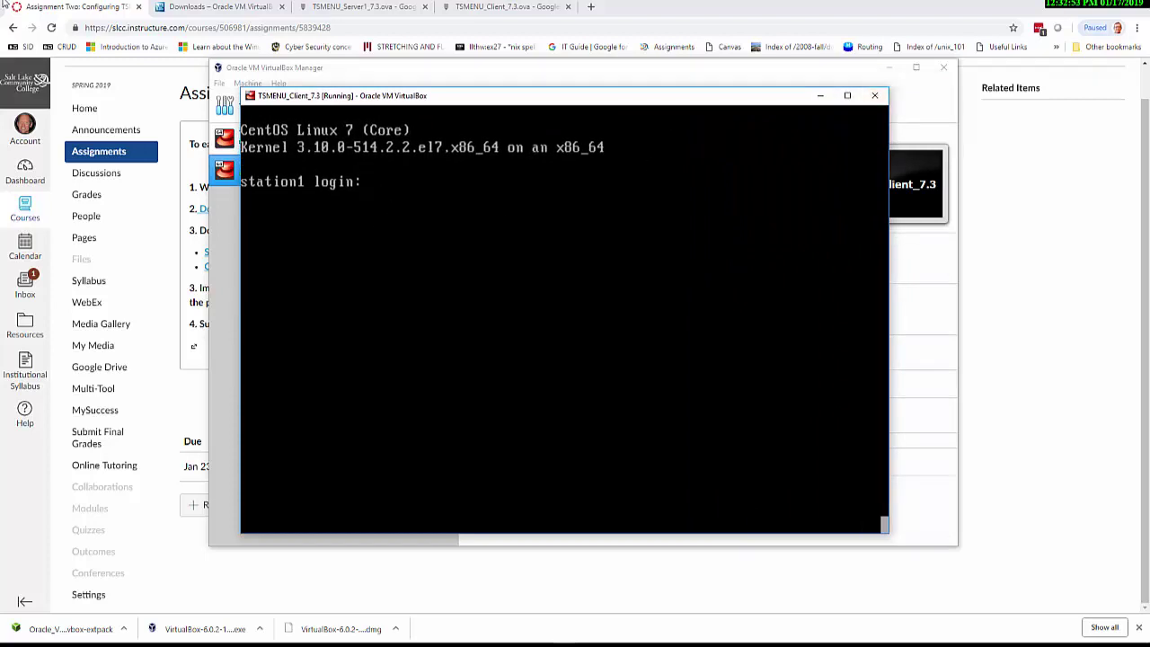
Log into the client VM as root
type("root")
key("Return")
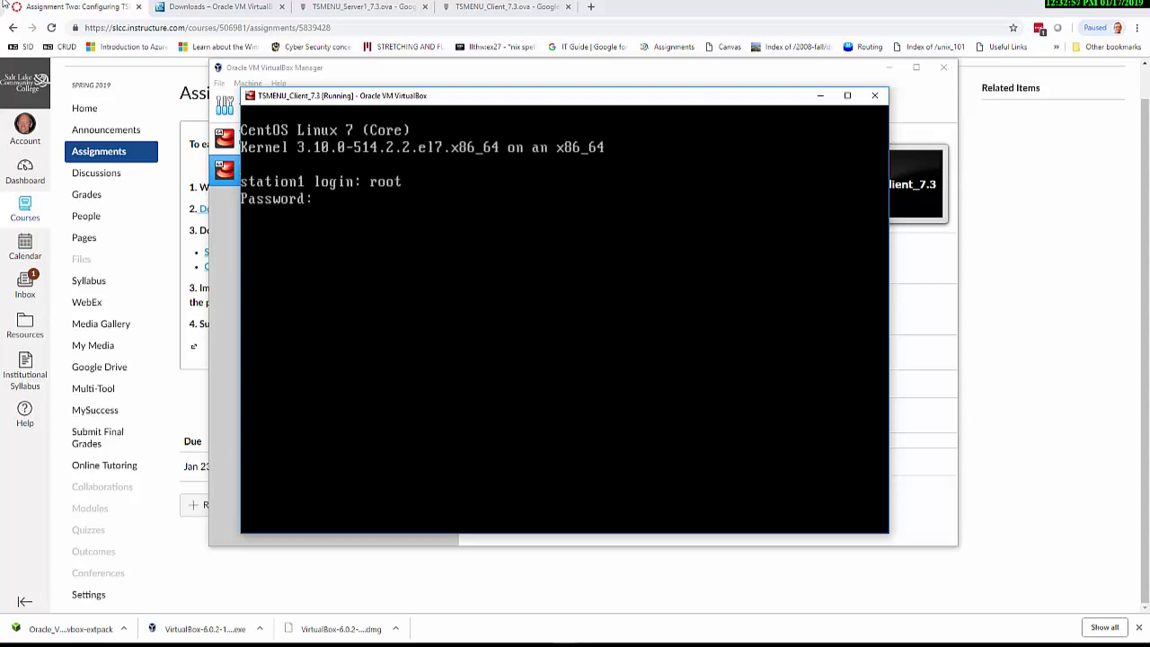
key("Return")
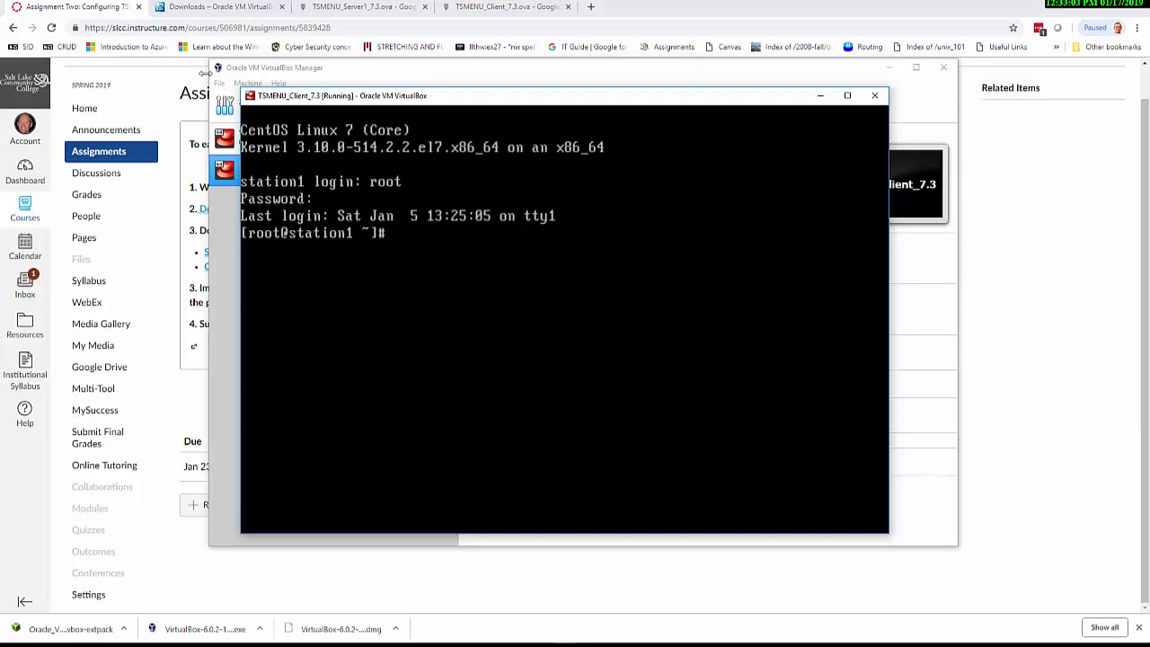
Ping 10.100.0.254 and then server1, stopping each with Ctrl+C, and clear the screen
type("ping 10.100.0")
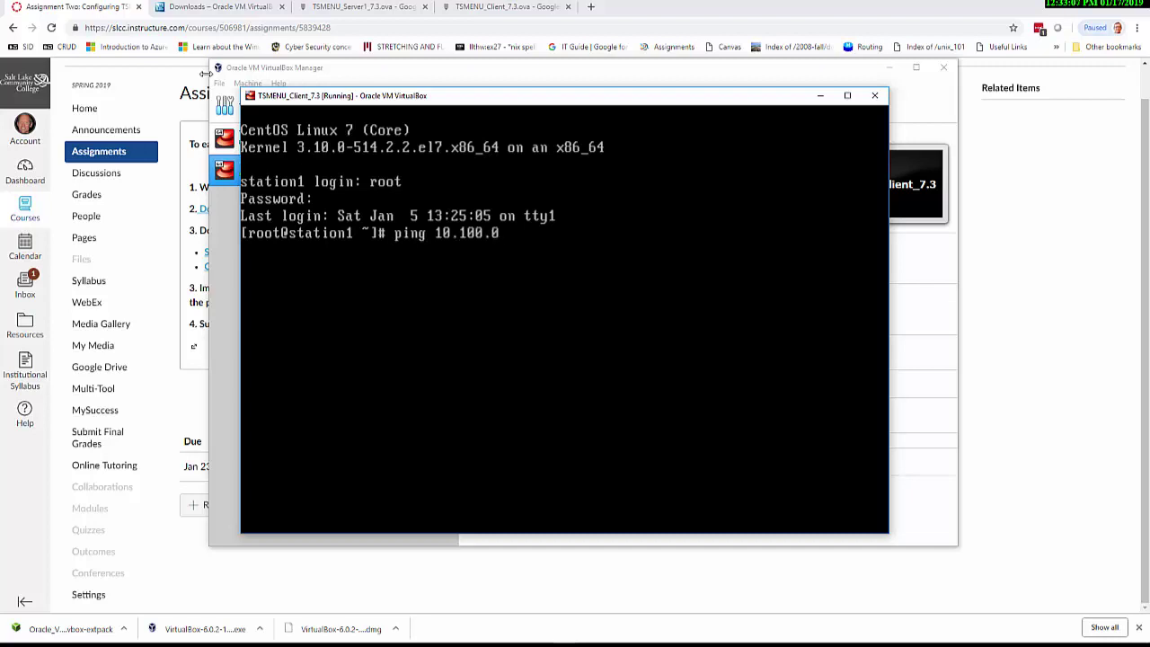
type(".254")
key("Return")
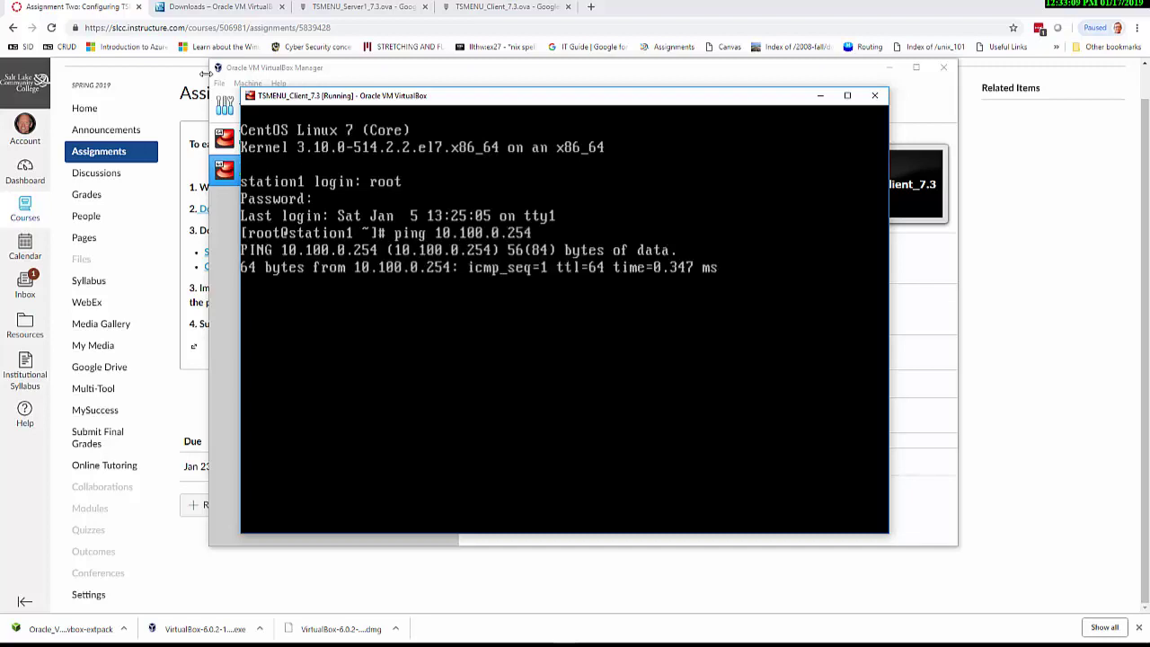
key("ctrl+c")
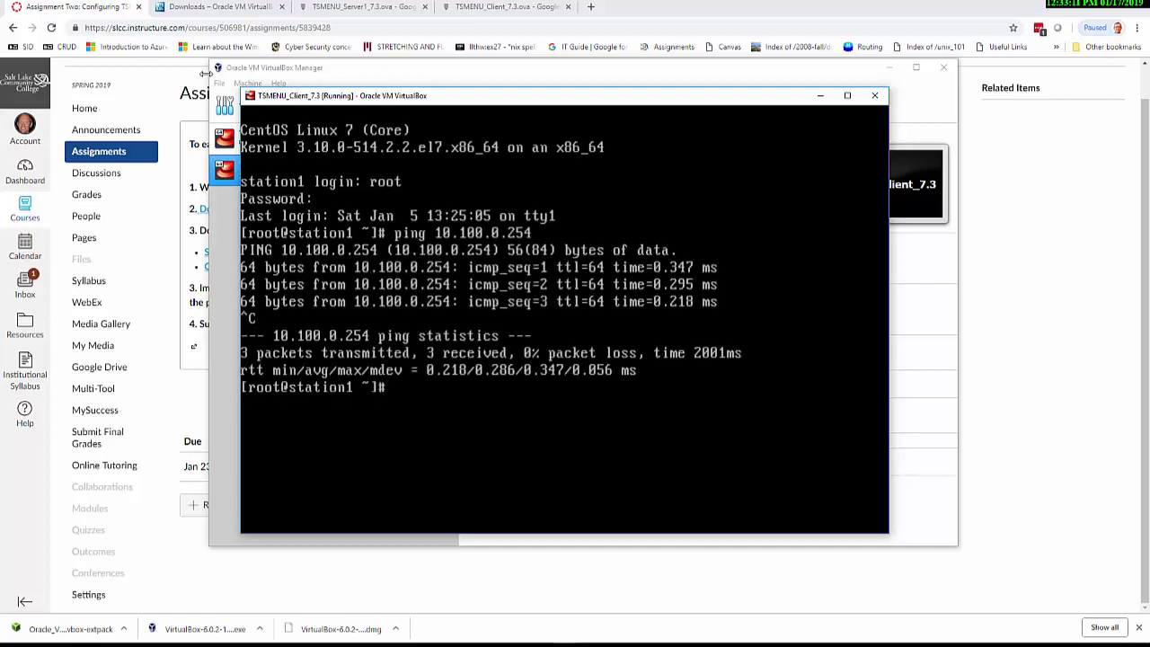
key("Up")
key("BackSpace")
key("BackSpace")
key("BackSpace")
key("BackSpace")
key("BackSpace")
key("BackSpace")
key("BackSpace")
key("BackSpace")
key("BackSpace")
key("BackSpace")
key("BackSpace")
key("BackSpace")
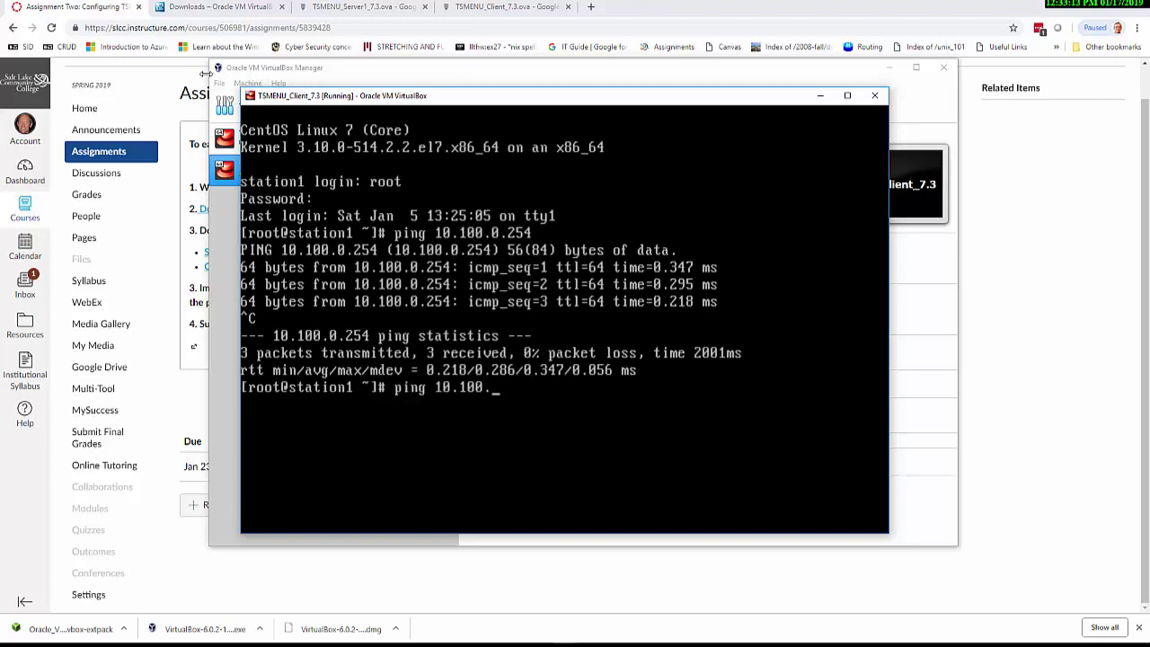
type("server1")
key("Return")
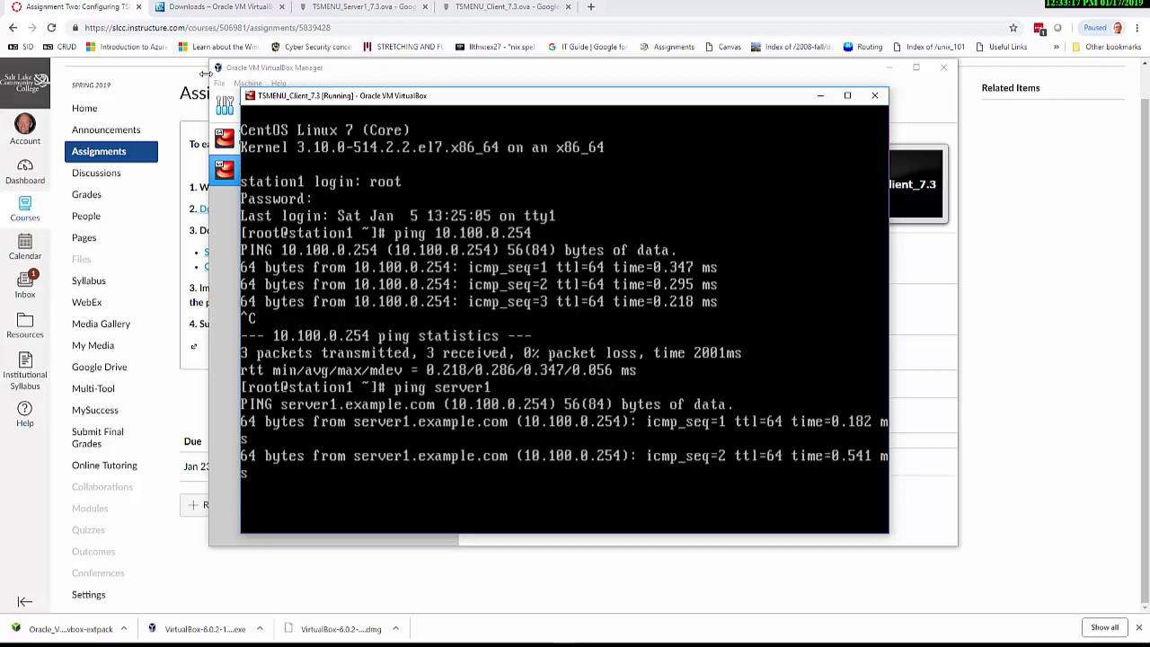
key("ctrl+c")
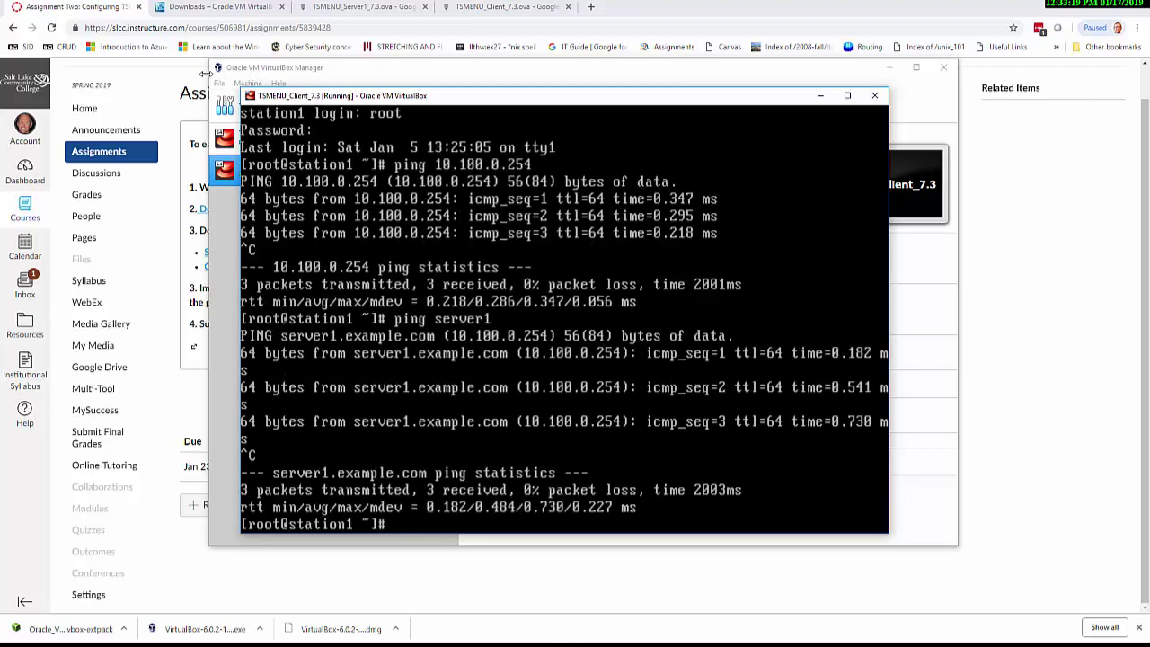
key("ctrl+l")
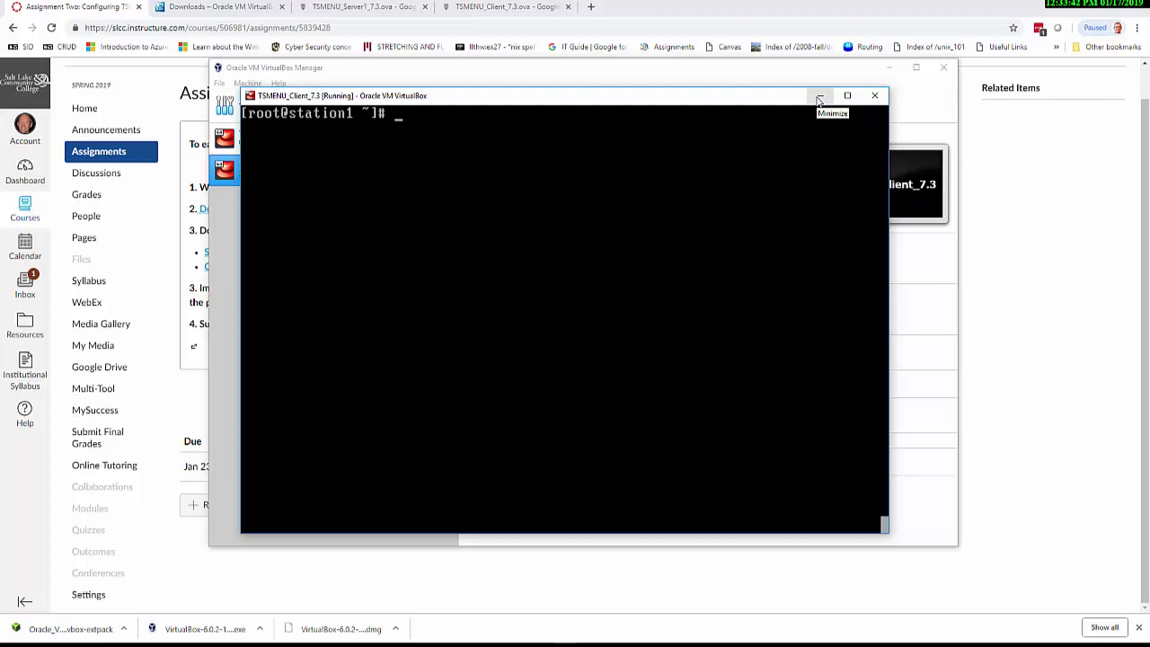
Take Snapshot 1 of TSMENU_Server1_7.3 from its Snapshots view
left_click(820, 97)
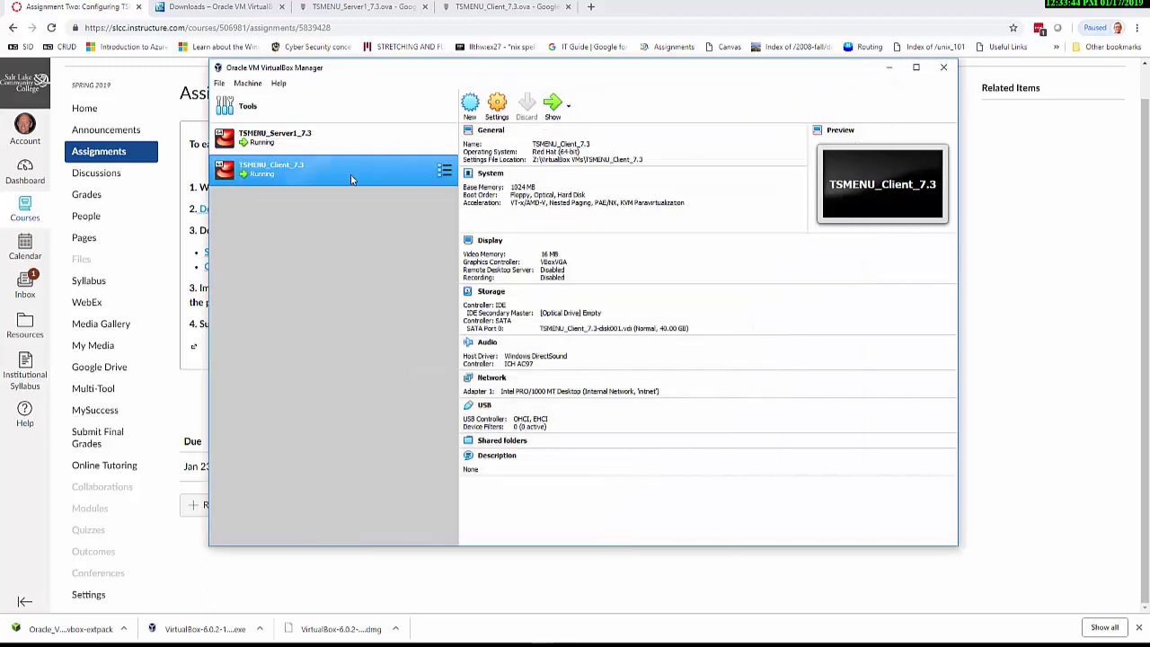
right_click(350, 177)
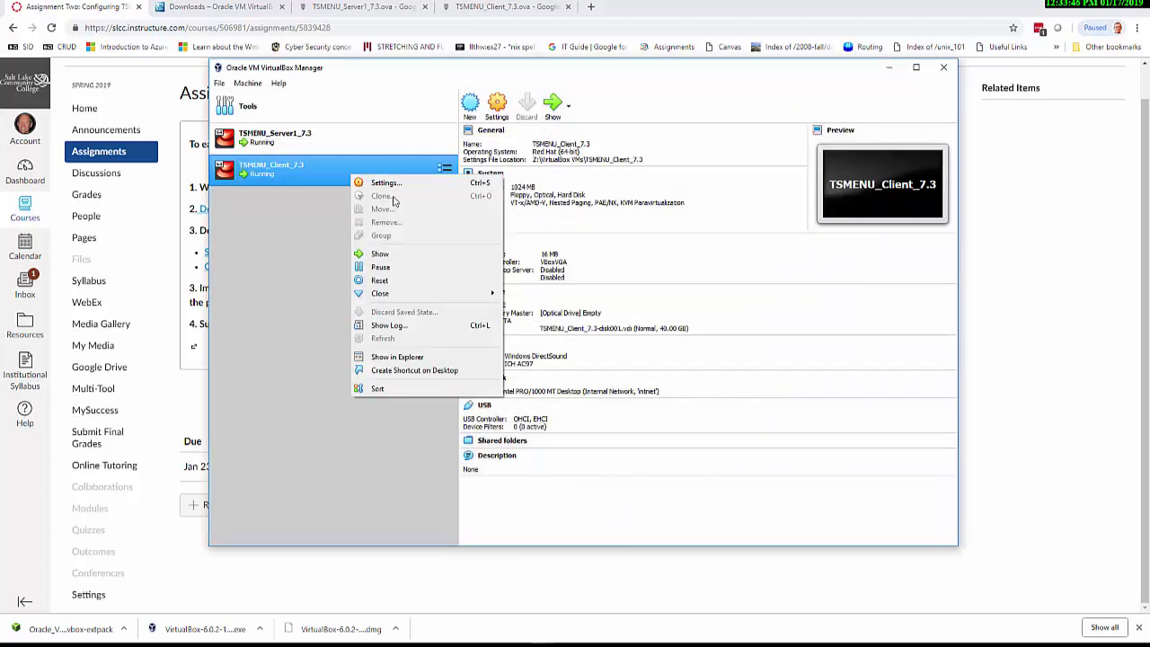
mouse_move(396, 299)
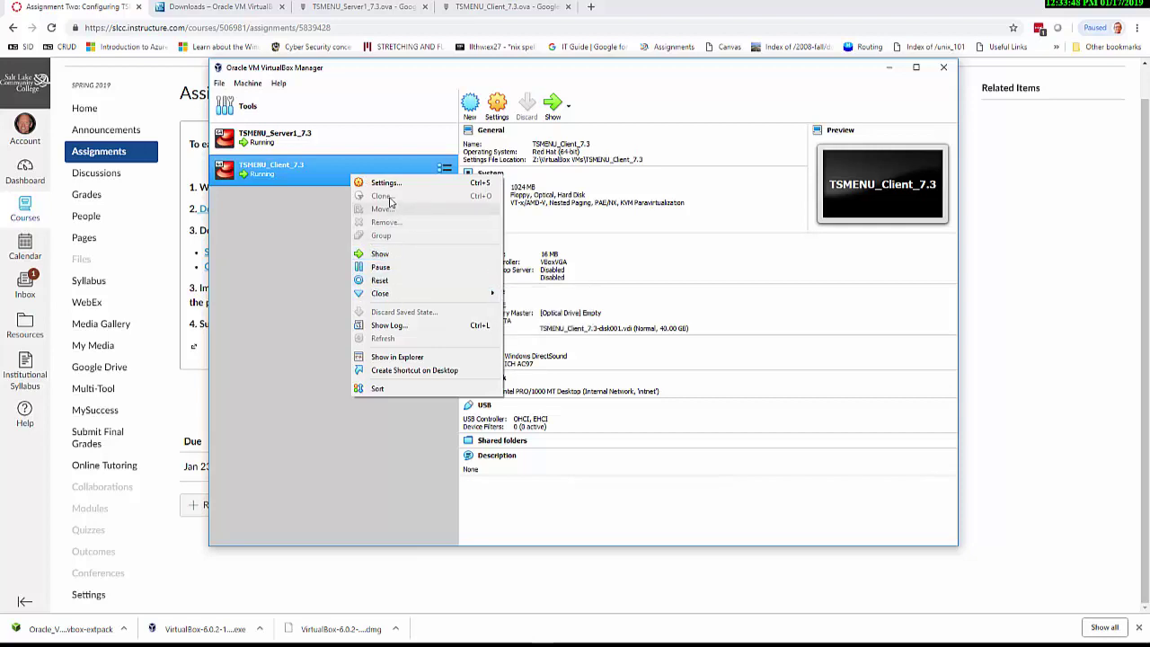
left_click(313, 232)
left_click(310, 137)
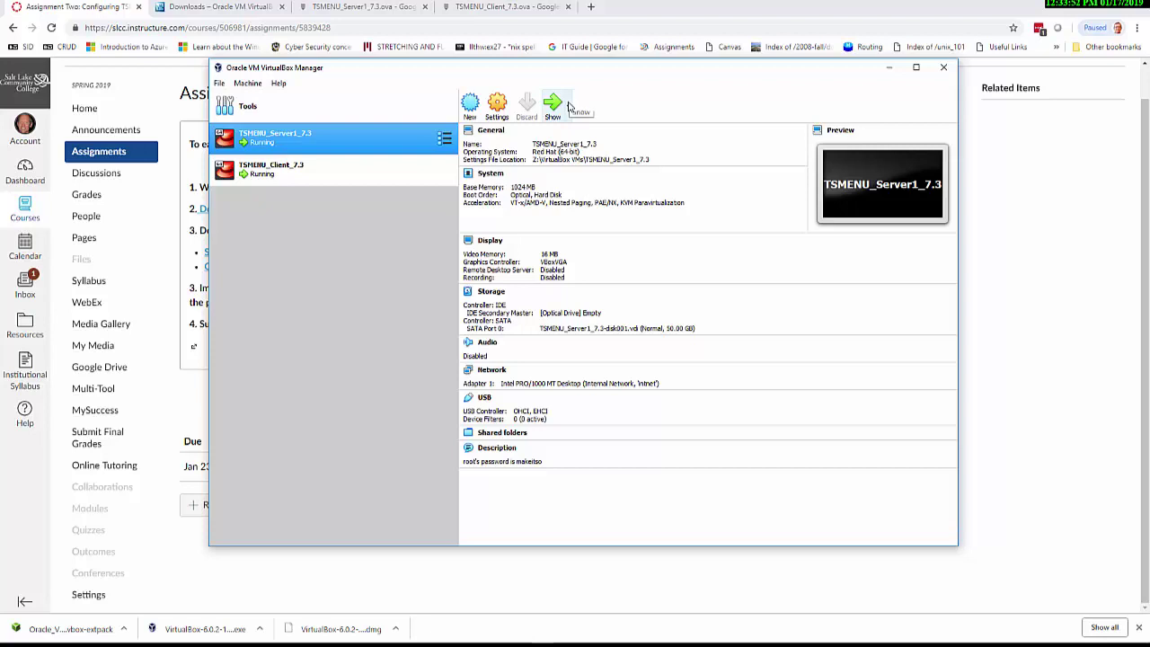
left_click(444, 137)
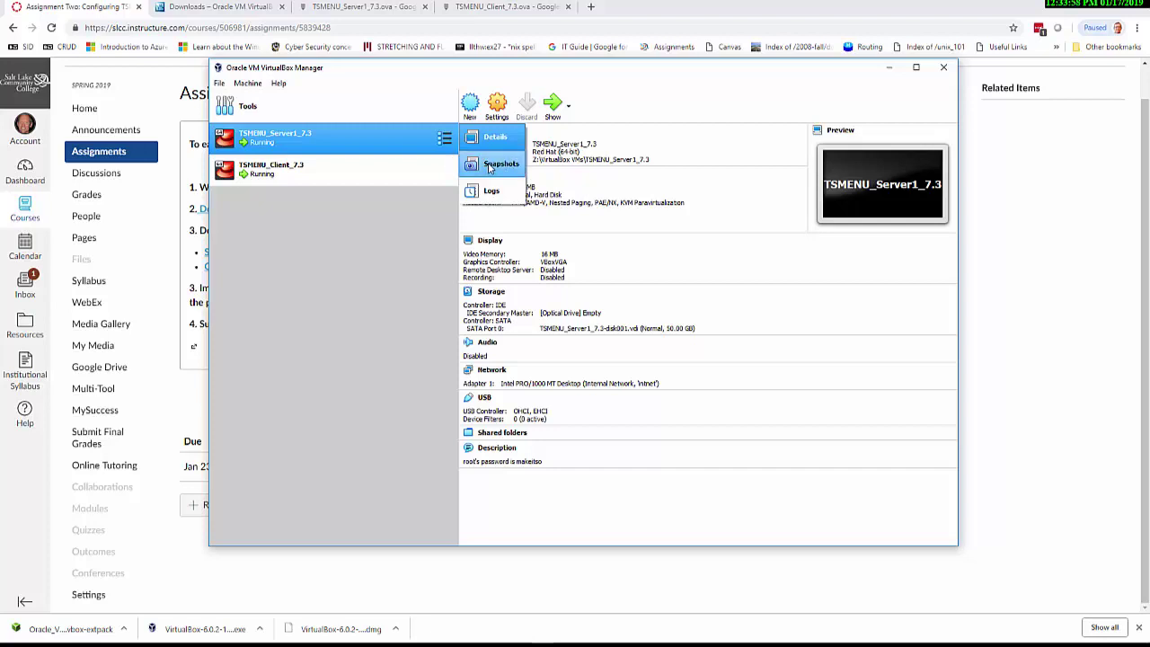
left_click(490, 168)
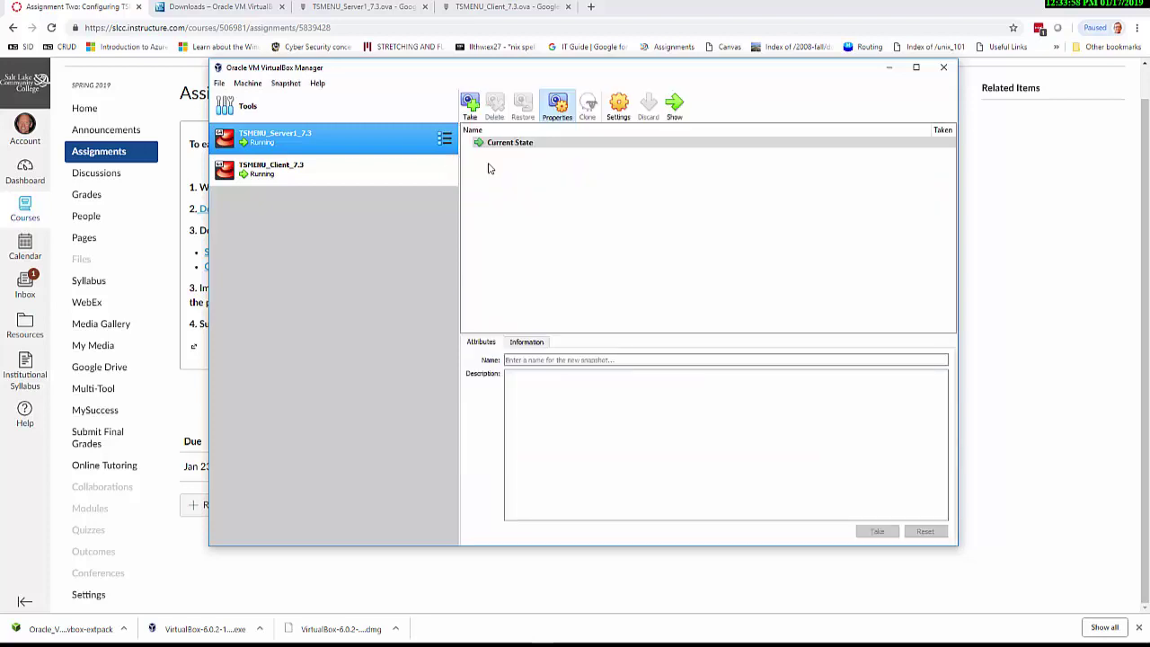
left_click(471, 104)
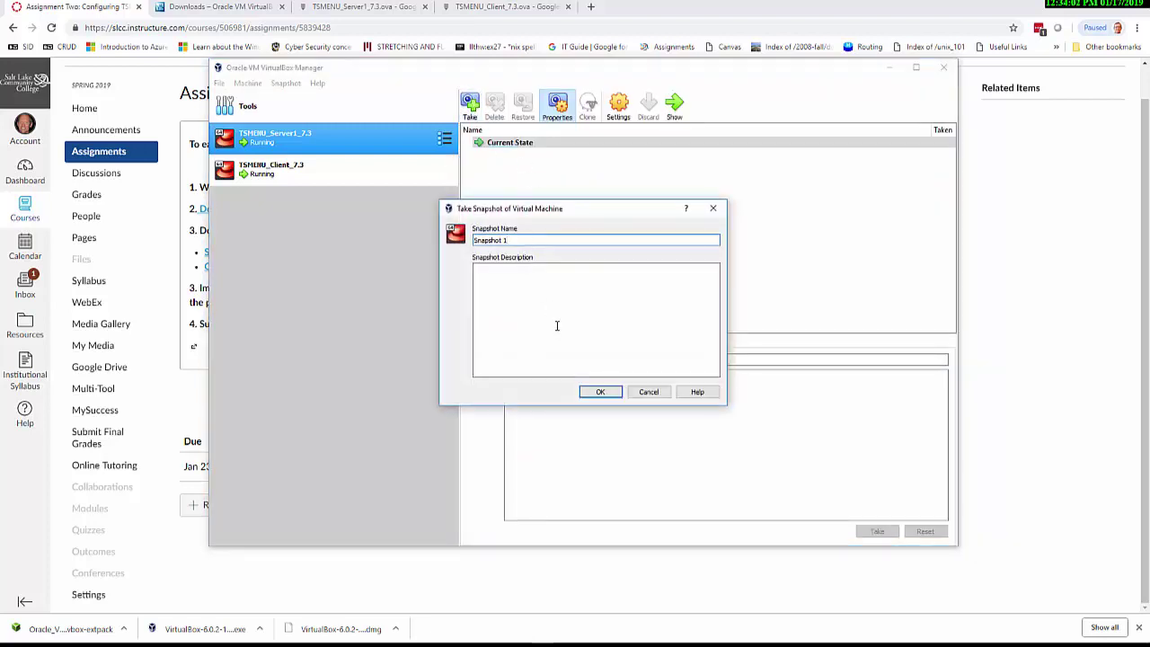
left_click(597, 392)
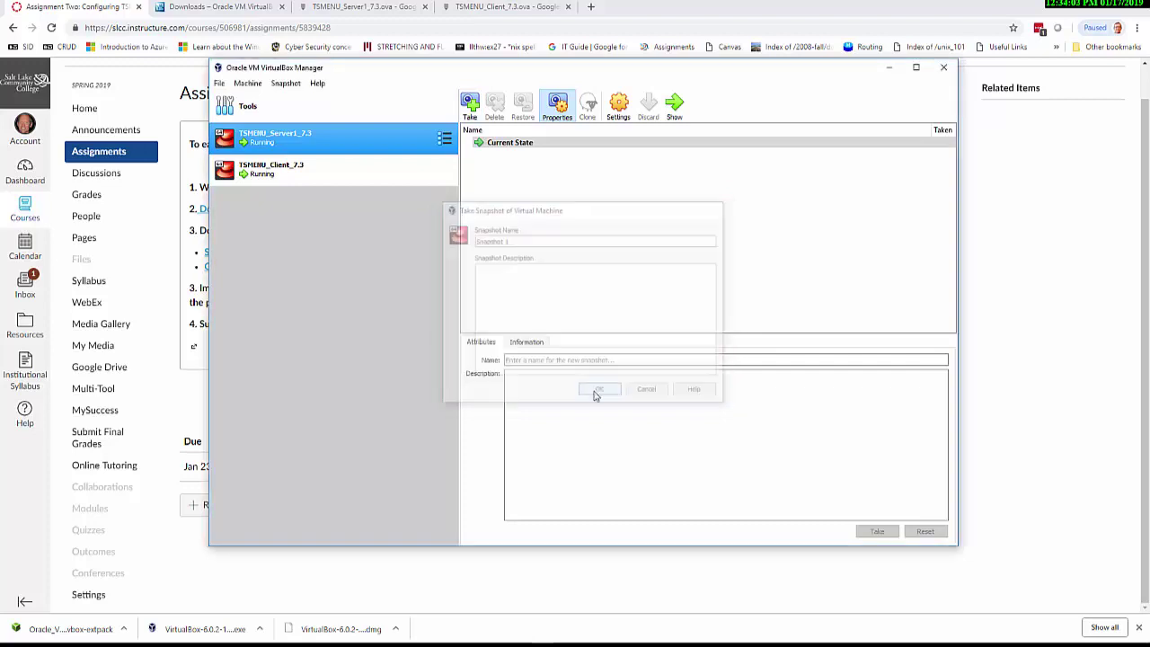
Take Snapshot 1 of TSMENU_Client_7.3
left_click(360, 170)
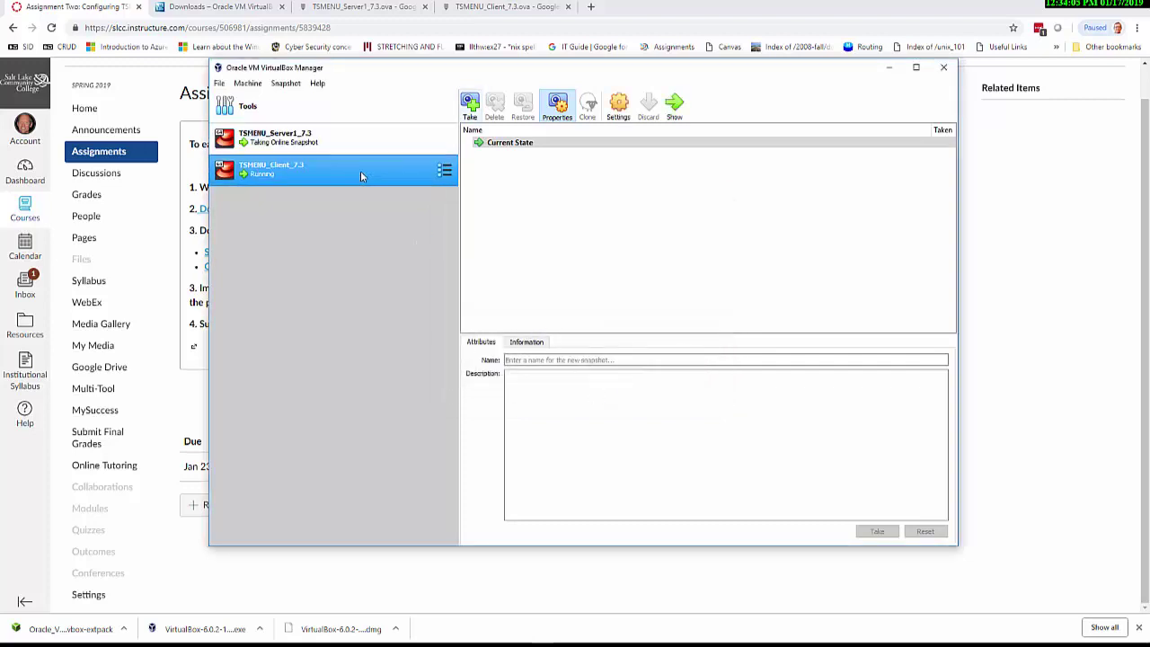
left_click(470, 105)
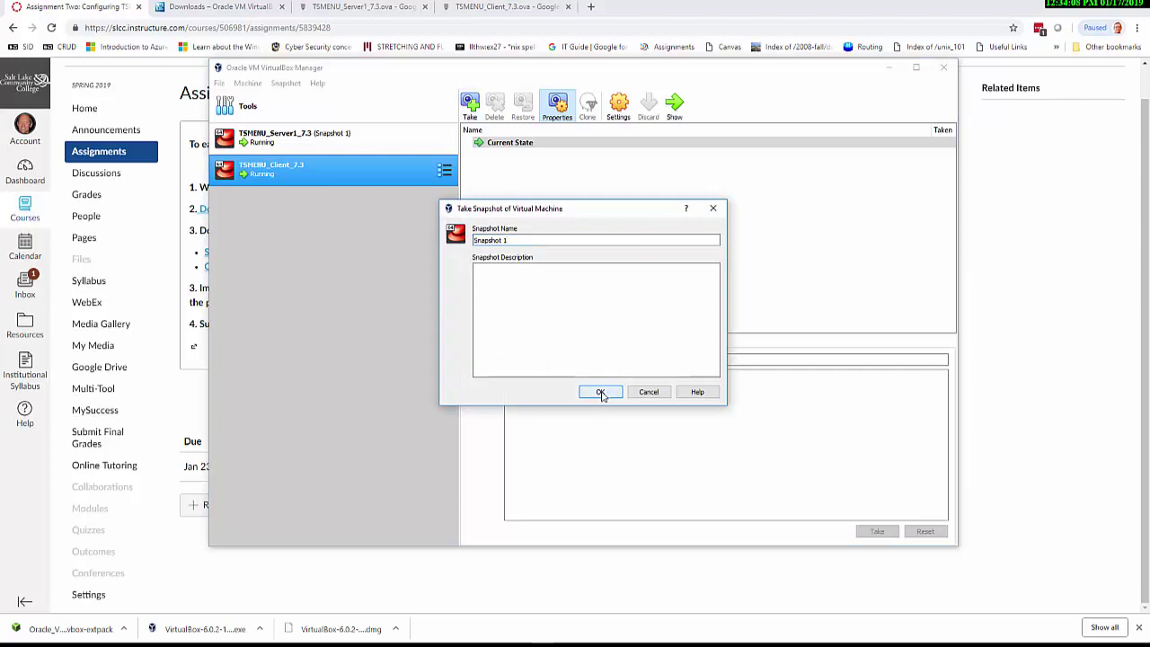
left_click(602, 394)
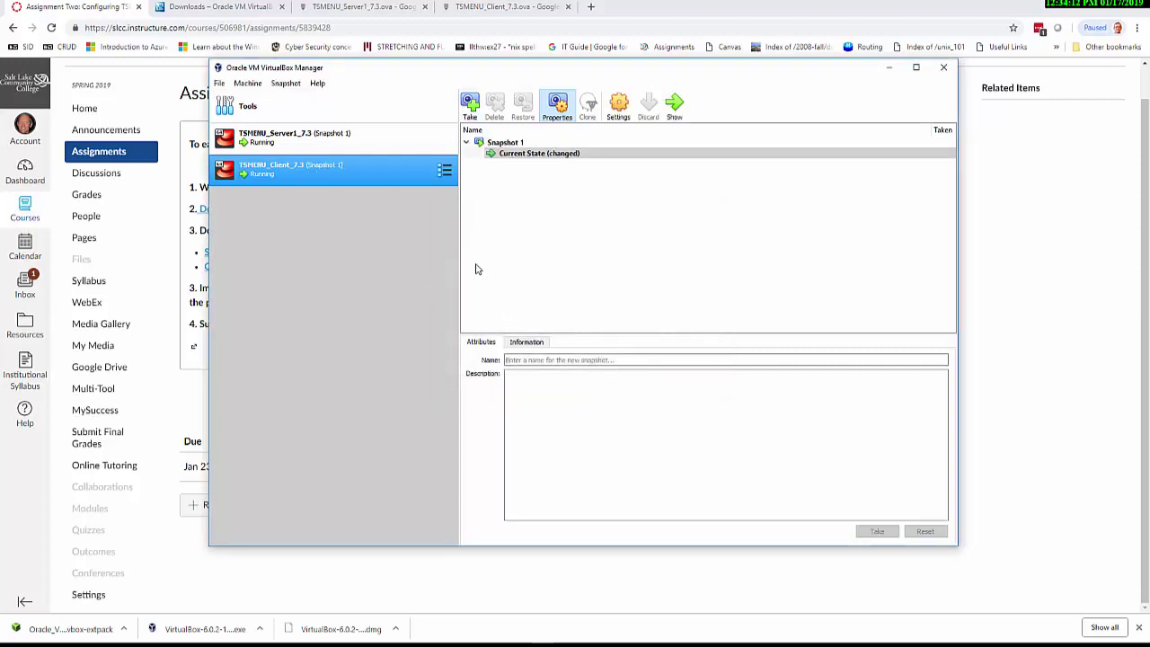
View the client's Snapshot 1 attributes, then reopen the running client VM's console
left_click(504, 143)
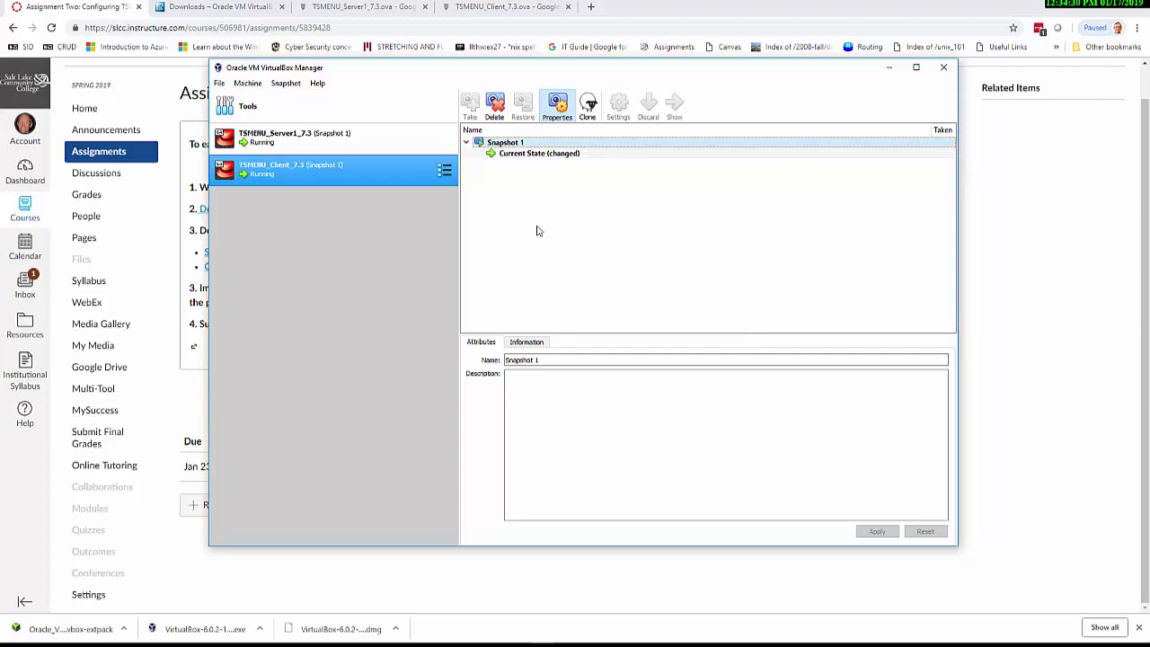
double_click(368, 169)
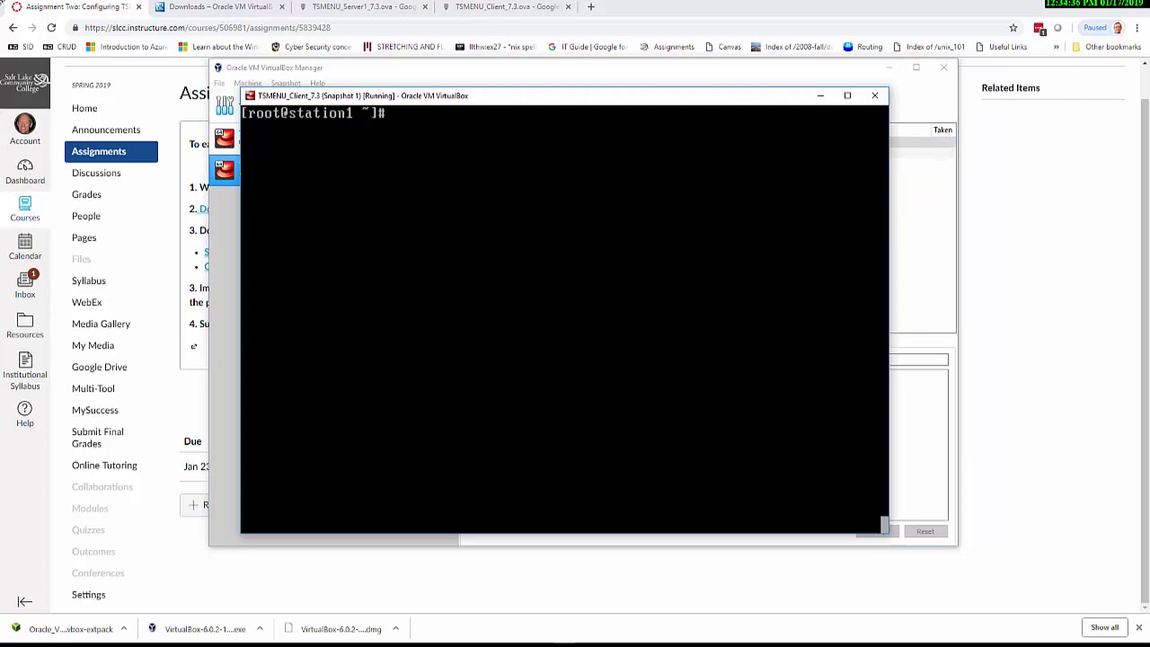
Run tsmenu at the root prompt to list troubleshooting groups #0–#7
type("tsne")
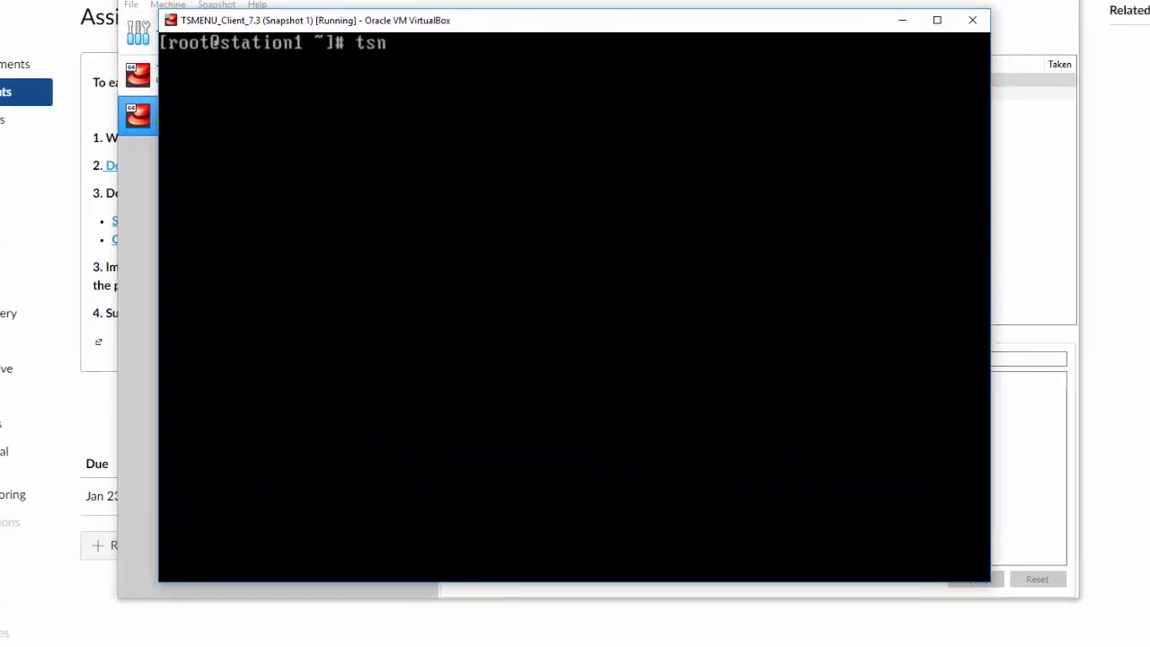
key("BackSpace")
key("BackSpace")
type("menu")
key("Return")
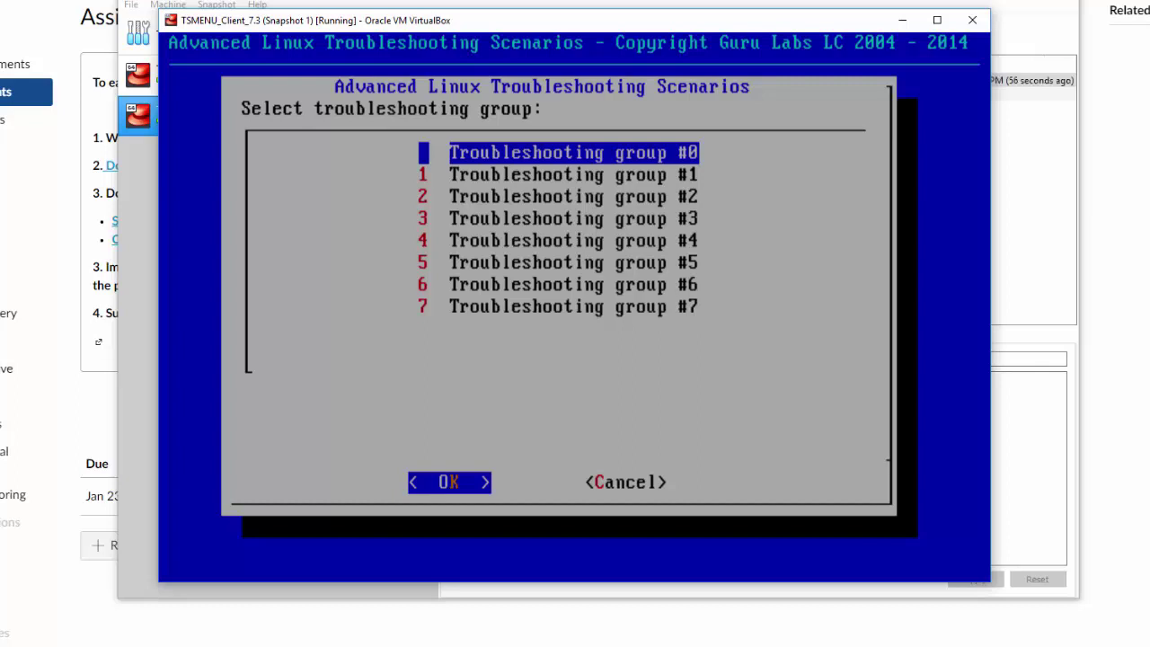
Choose troubleshooting group #0, the Learn category and learn-01.sh, then confirm 'Break system?'
key("Down")
key("Down")
key("Up")
key("Up")
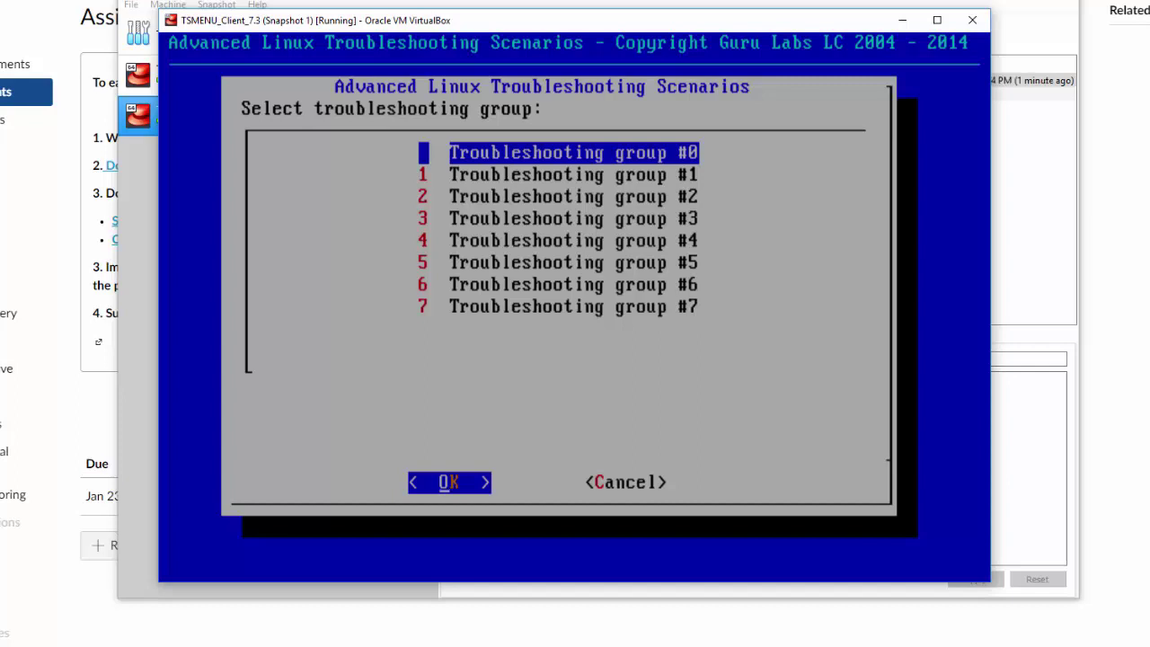
key("Return")
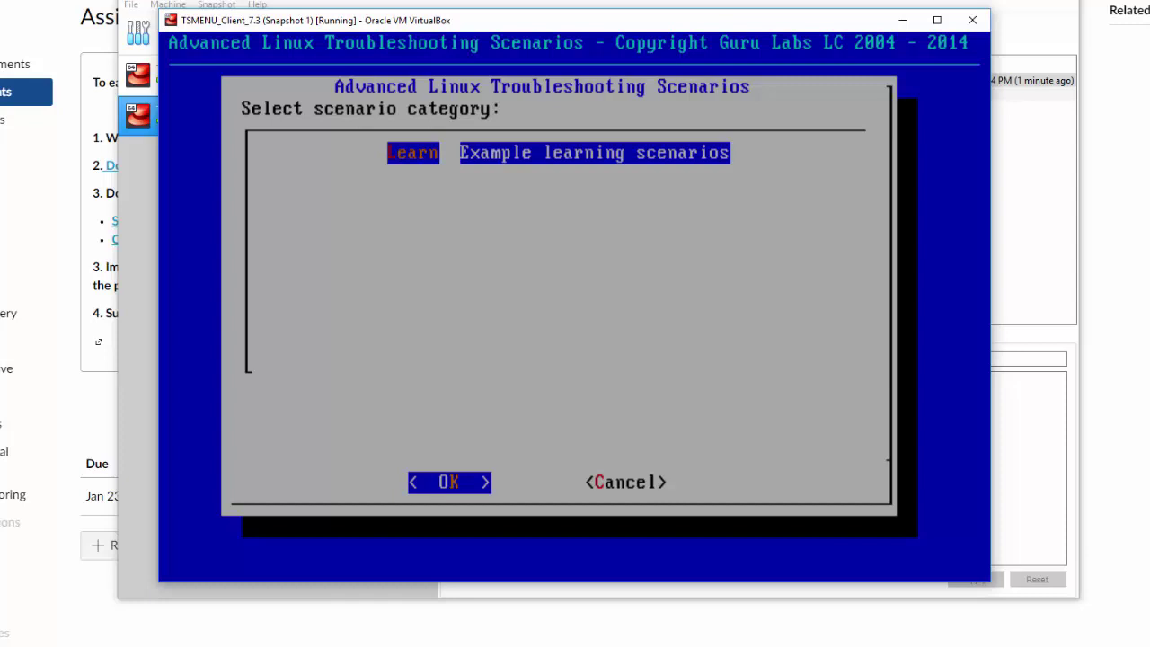
key("Return")
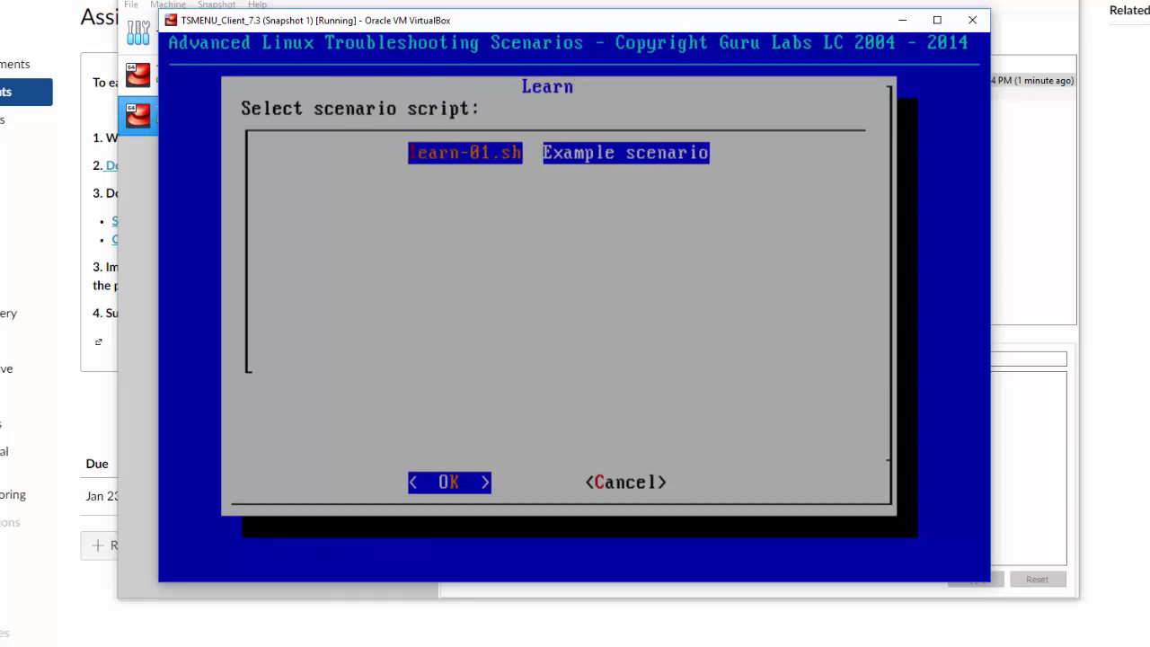
key("Return")
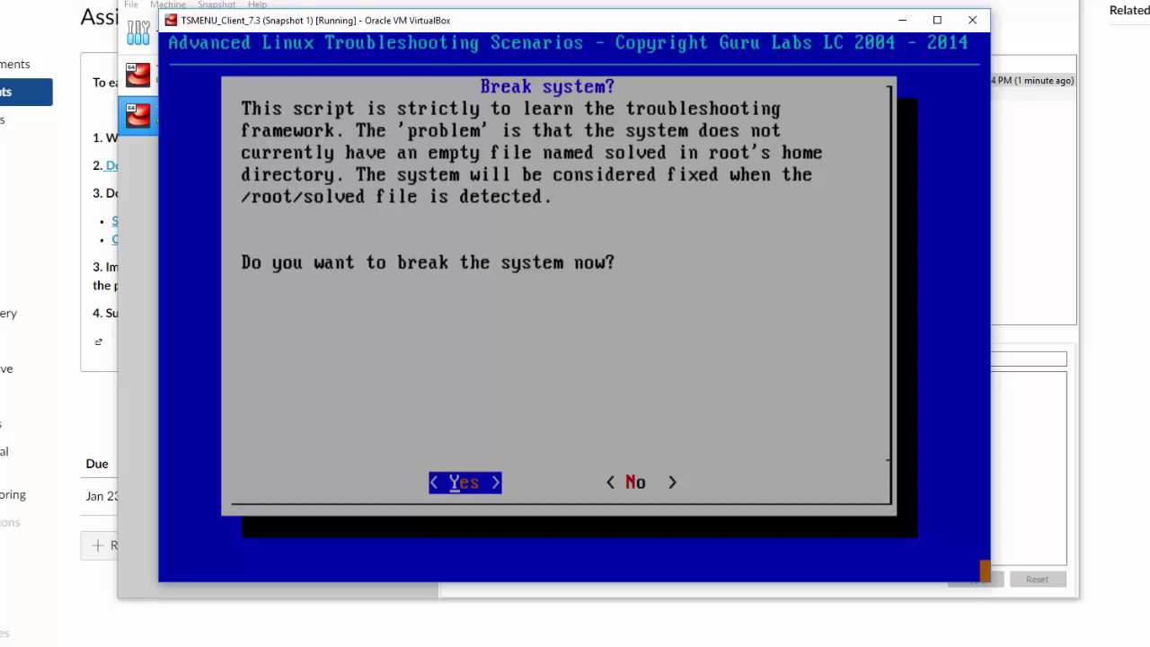
key("Return")
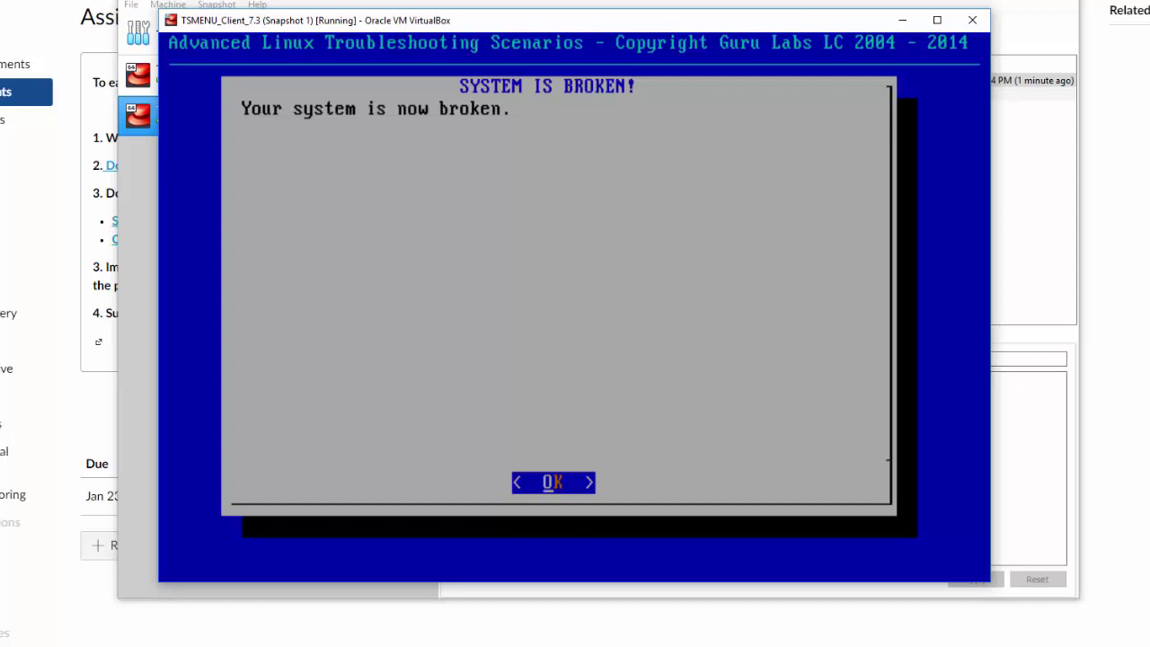
Dismiss the 'SYSTEM IS BROKEN!' notice and list the files in the root directory /
key("Return")
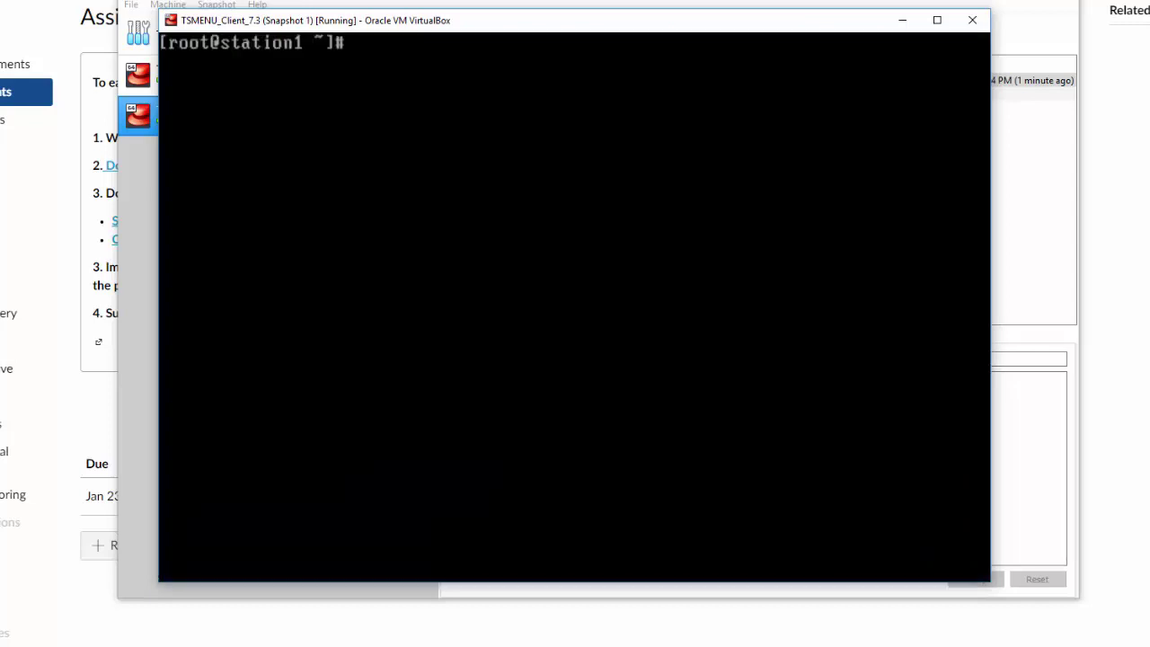
type("cd /")
key("Return")
type("ls")
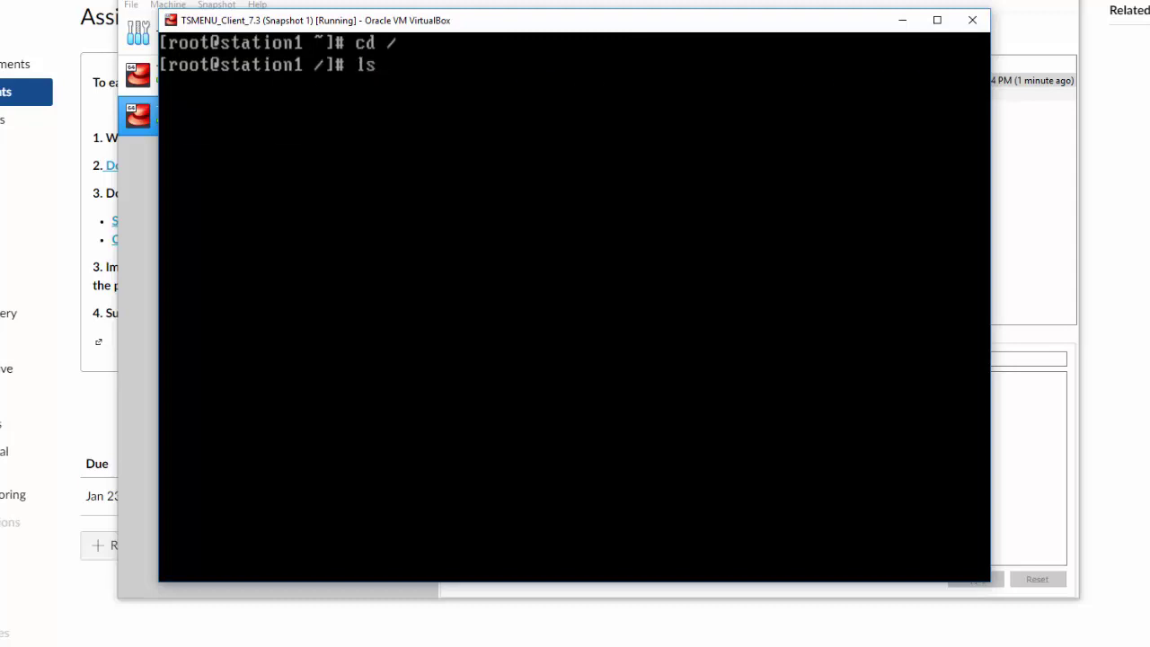
key("Return")
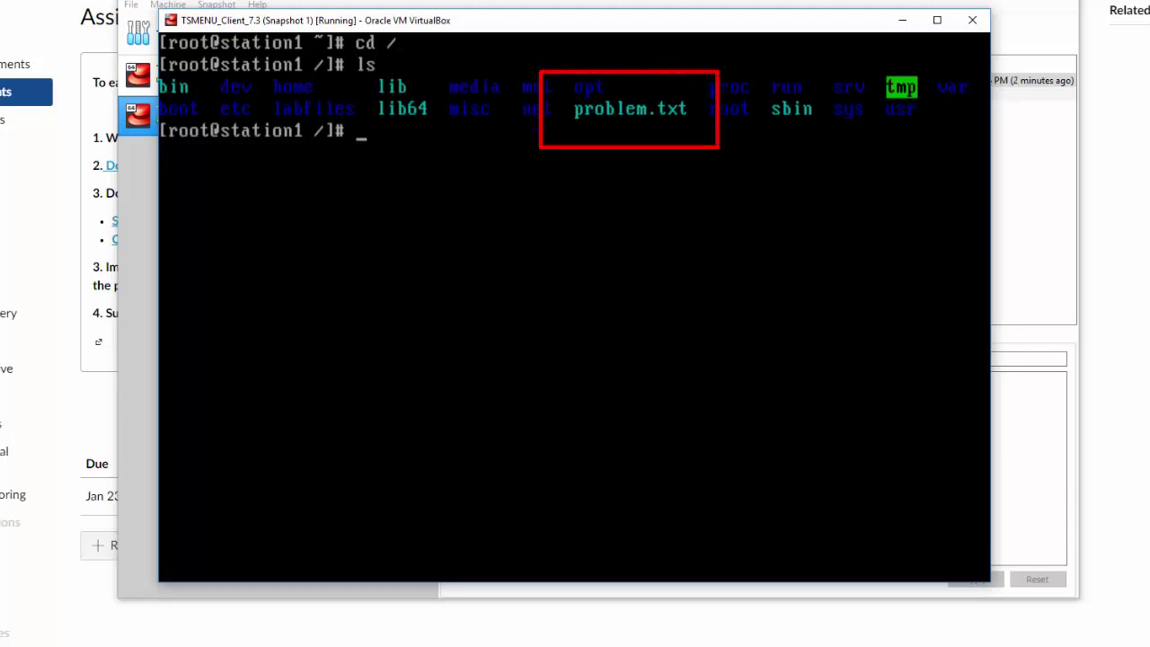
Display problem.txt with cat, then clear the terminal screen
type("cat pr")
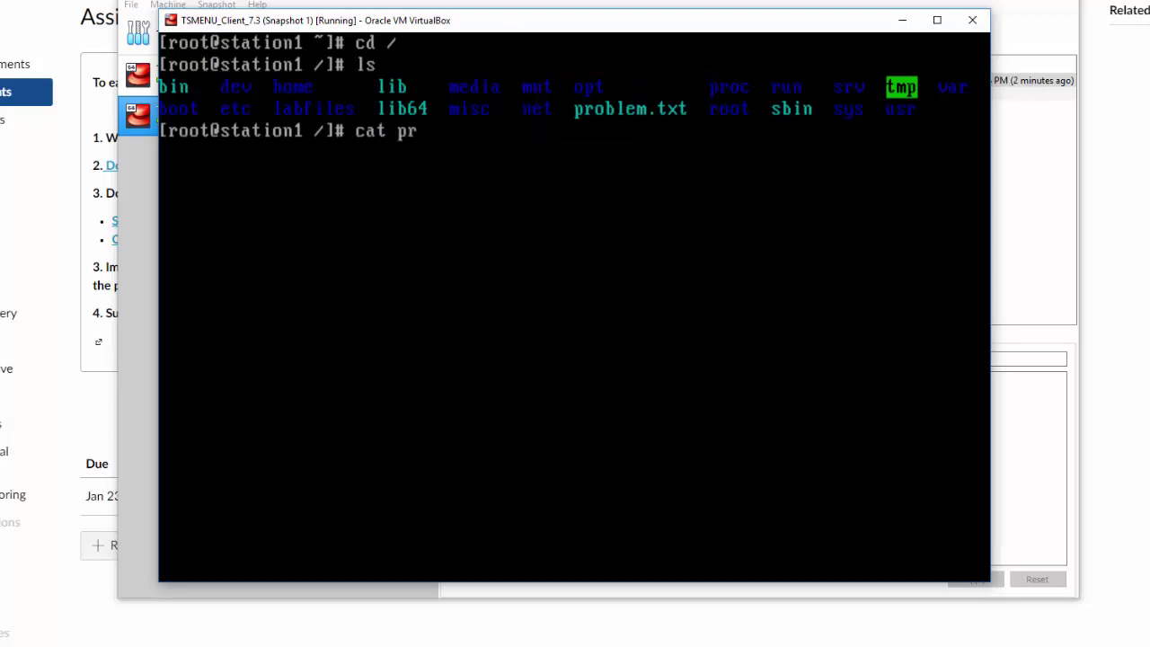
type("ob")
key("Tab")
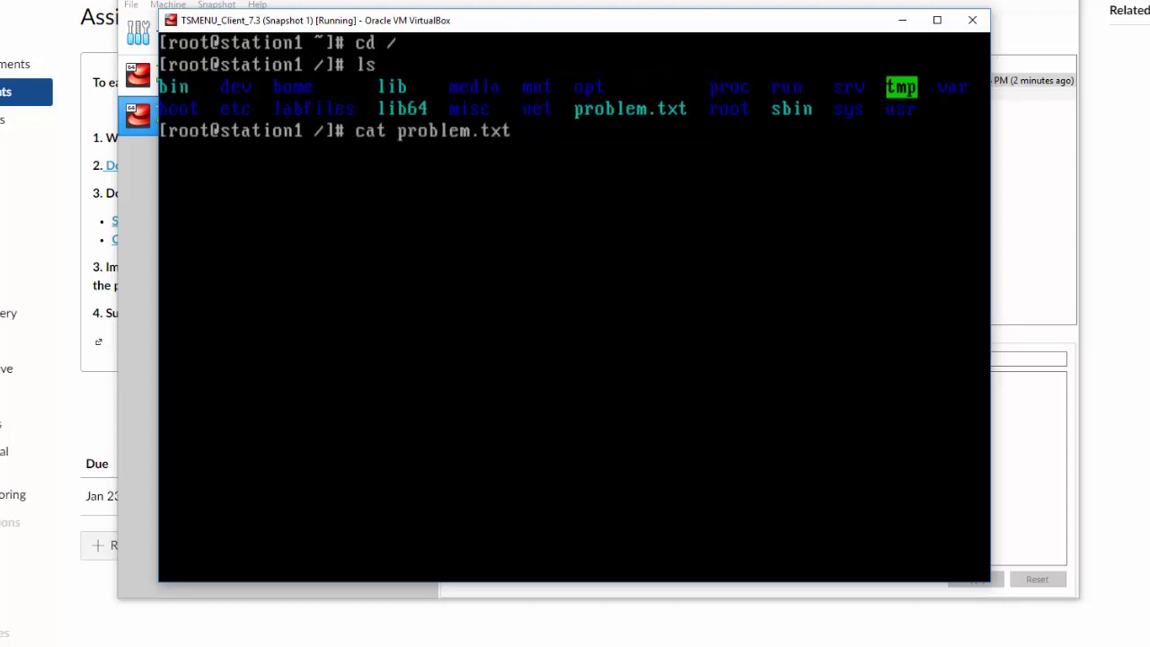
key("Return")
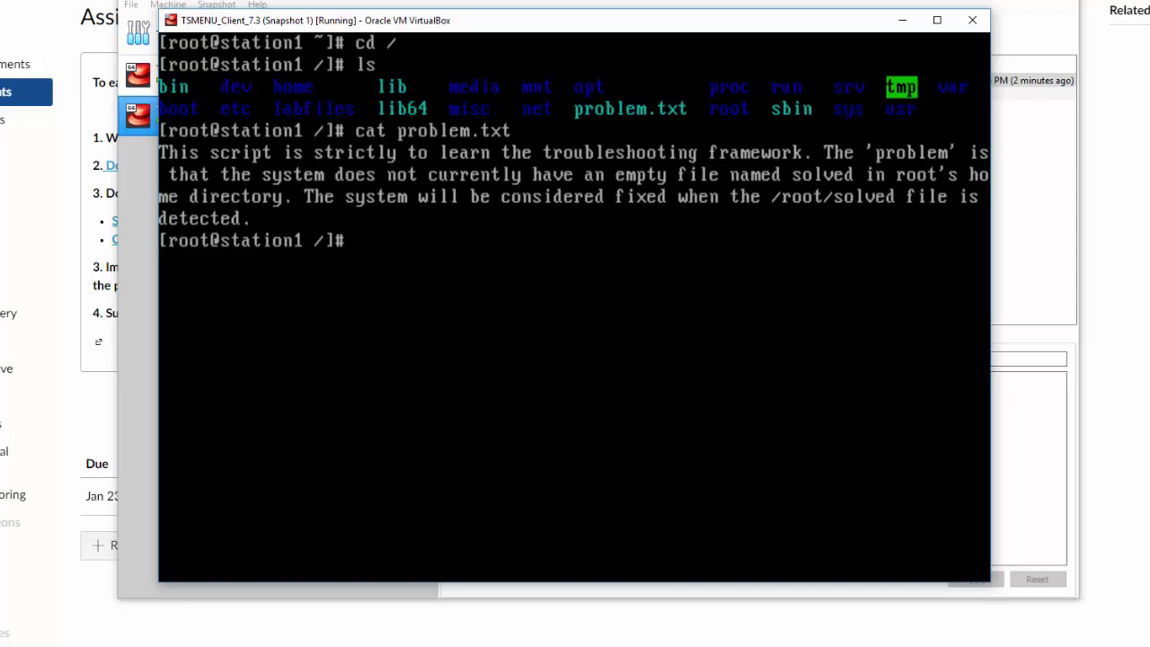
key("ctrl+l")
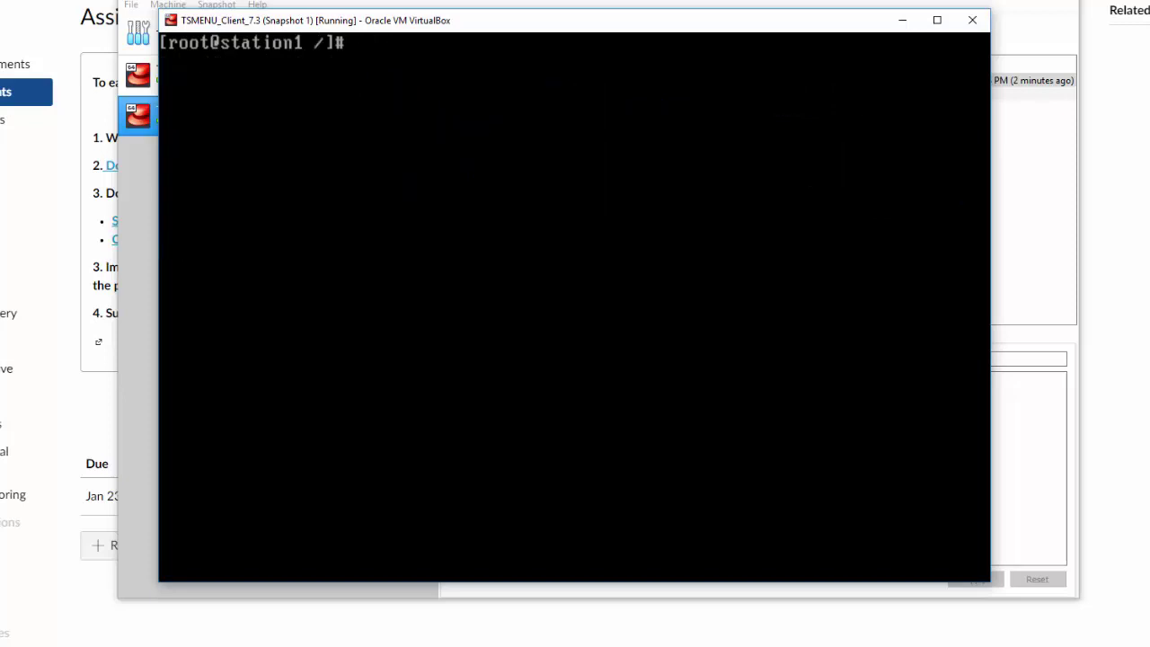
Relaunch tsmenu, dismiss 'Scenario not completed', and show hint 1 of 3 suggesting 'ls /root'
type("tsmenu")
key("Return")
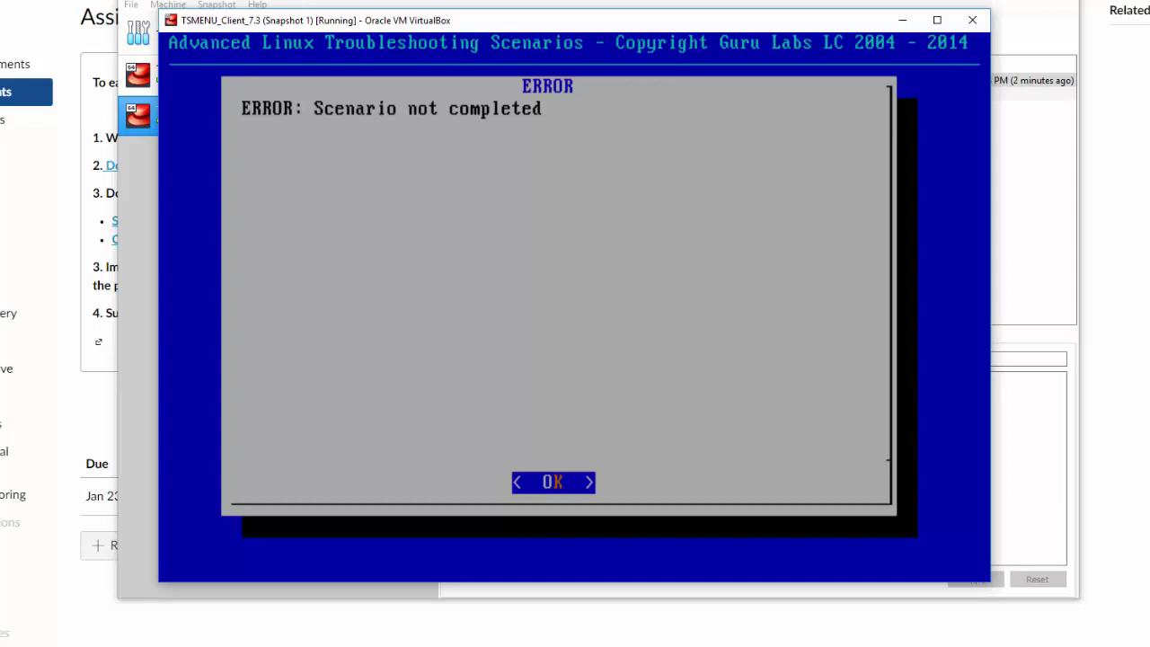
key("Return")
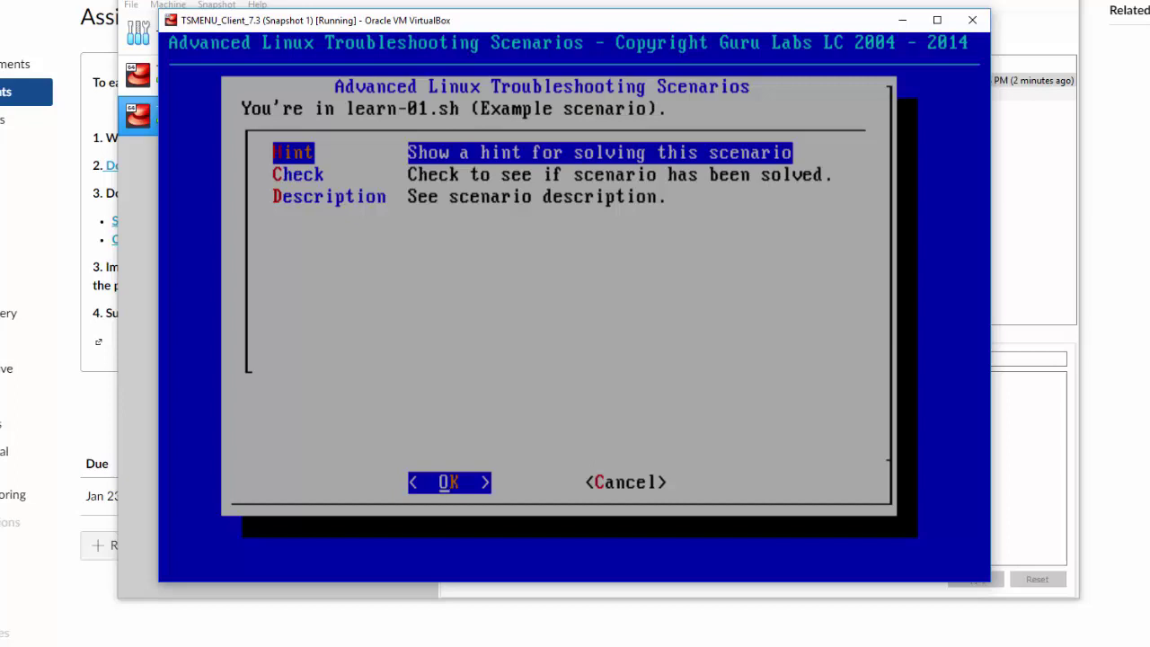
key("Down")
key("Down")
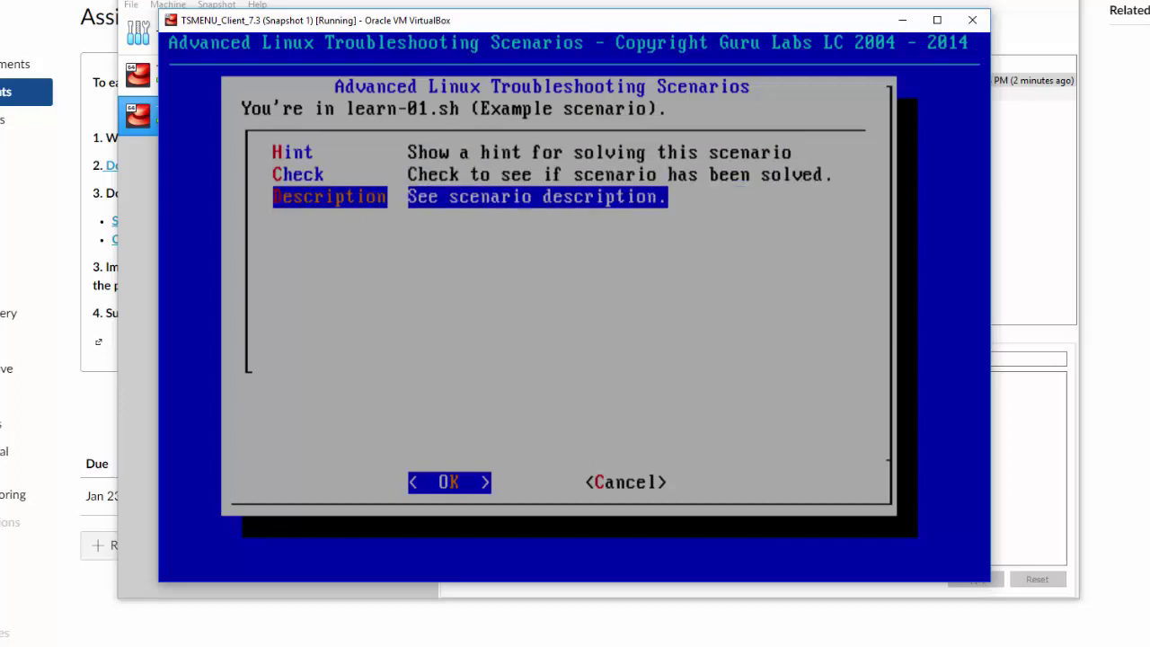
key("Up")
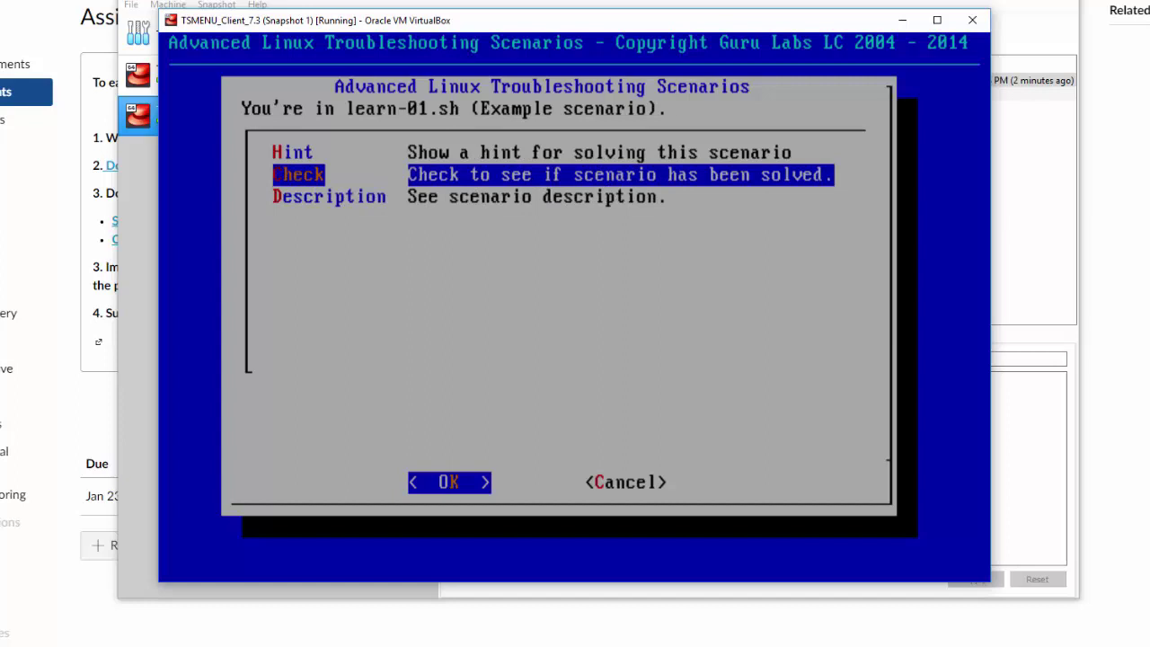
key("Up")
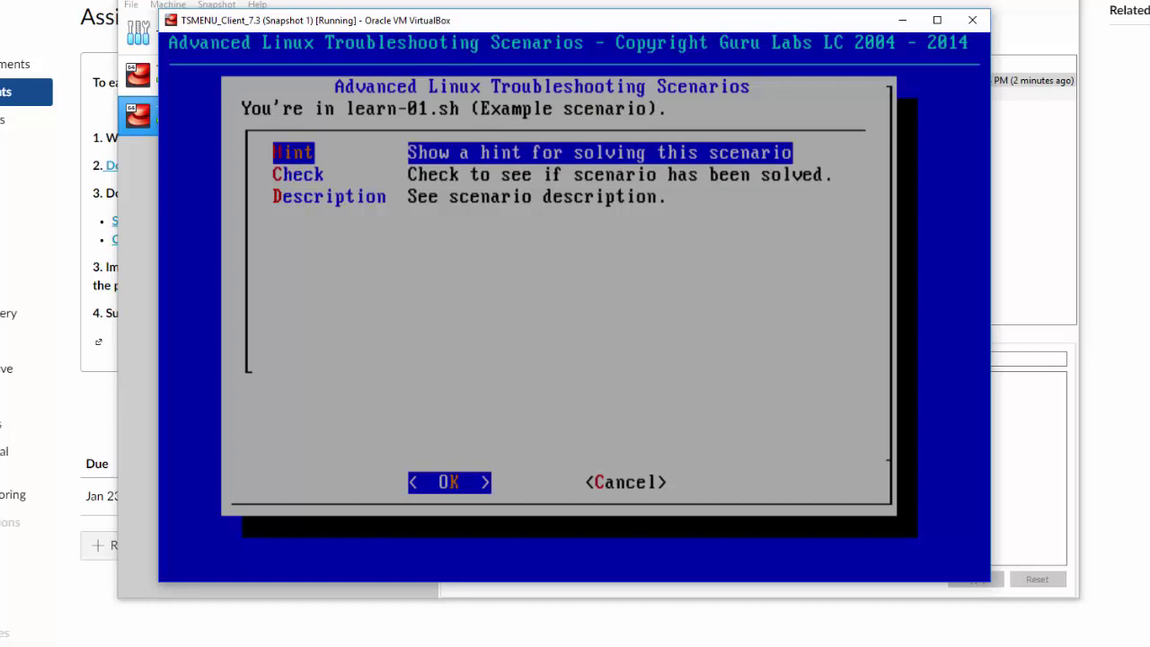
key("Return")
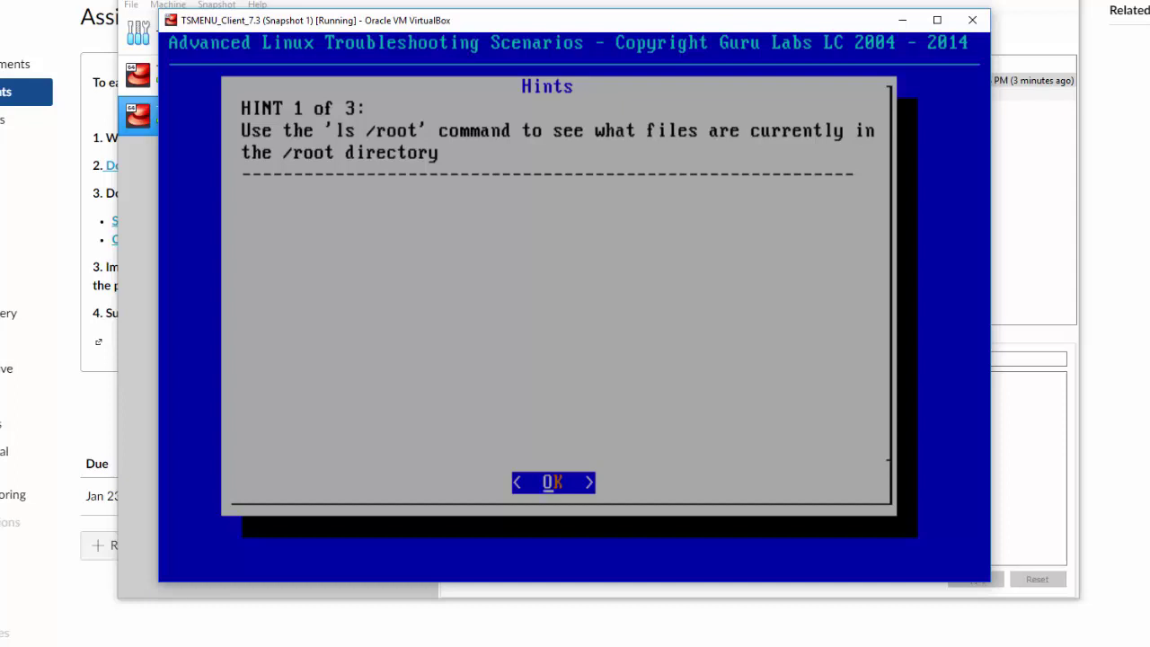
Reveal hints 2 and 3, the last suggesting 'touch /root/solved', then cancel back to the shell
key("Return")
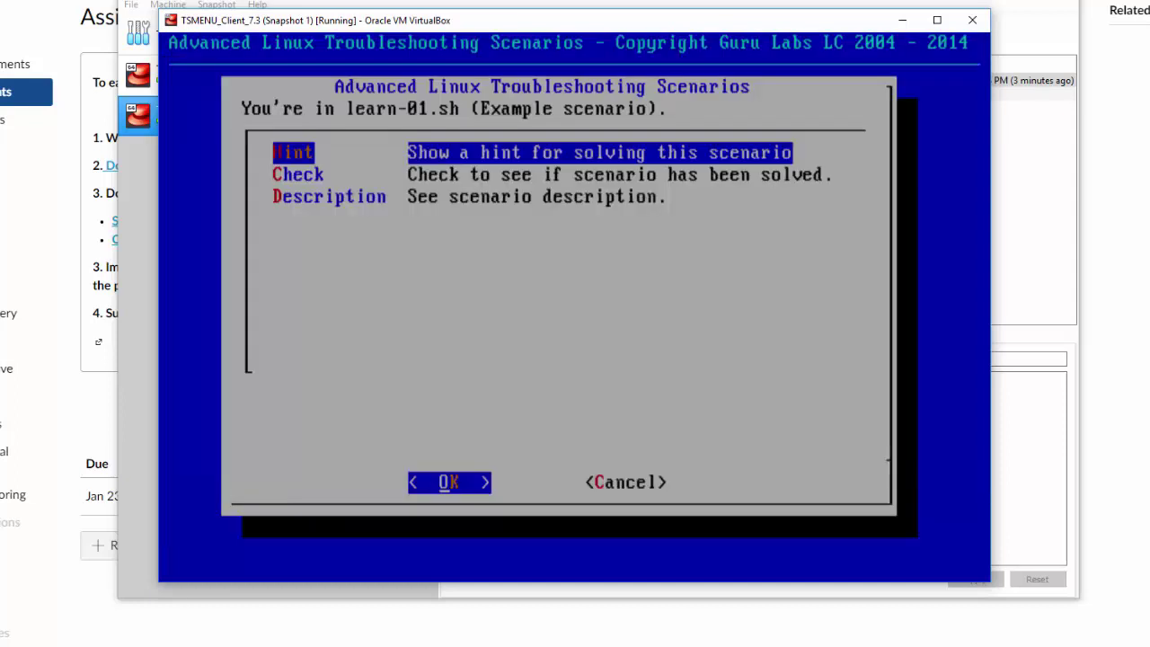
key("Return")
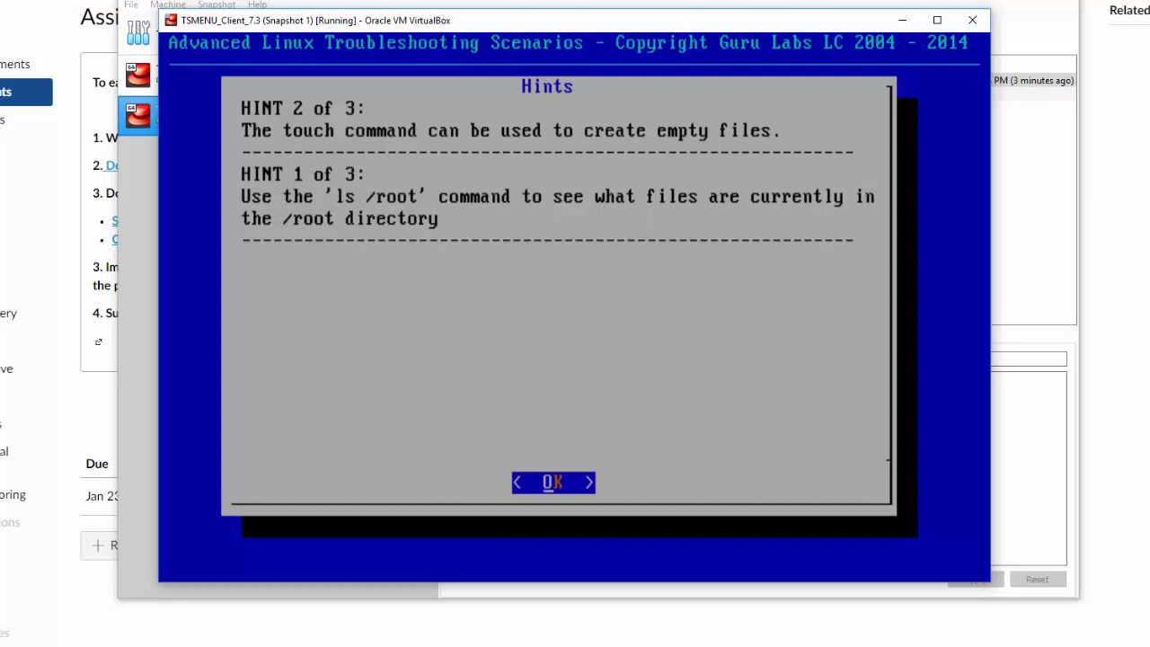
key("Return")
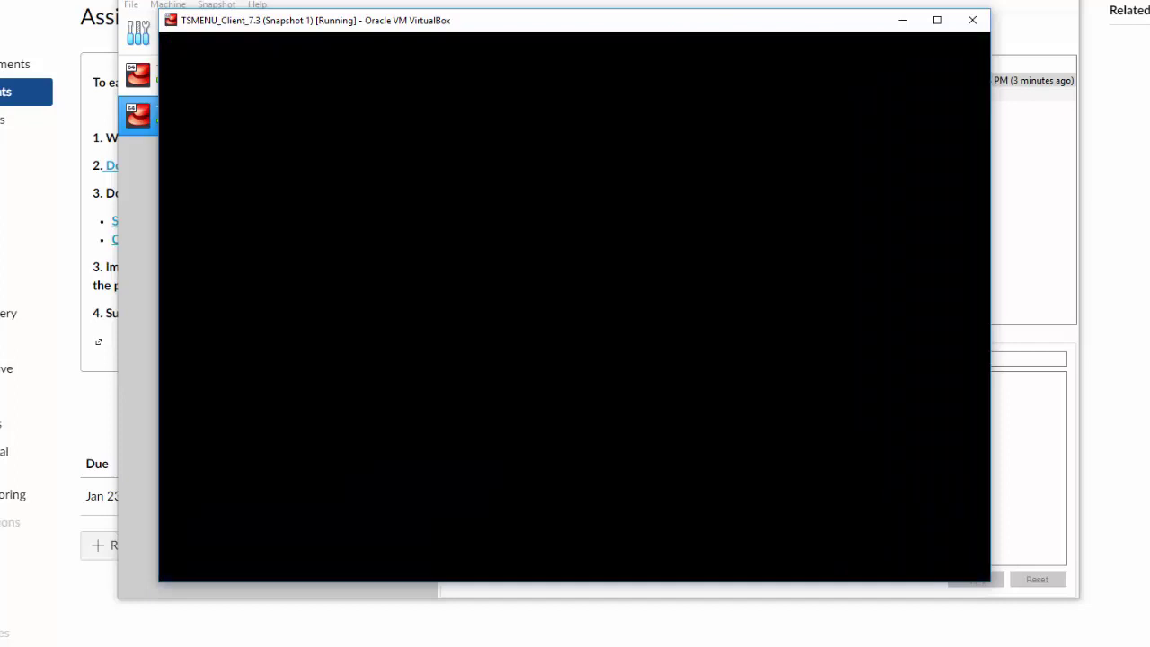
key("Return")
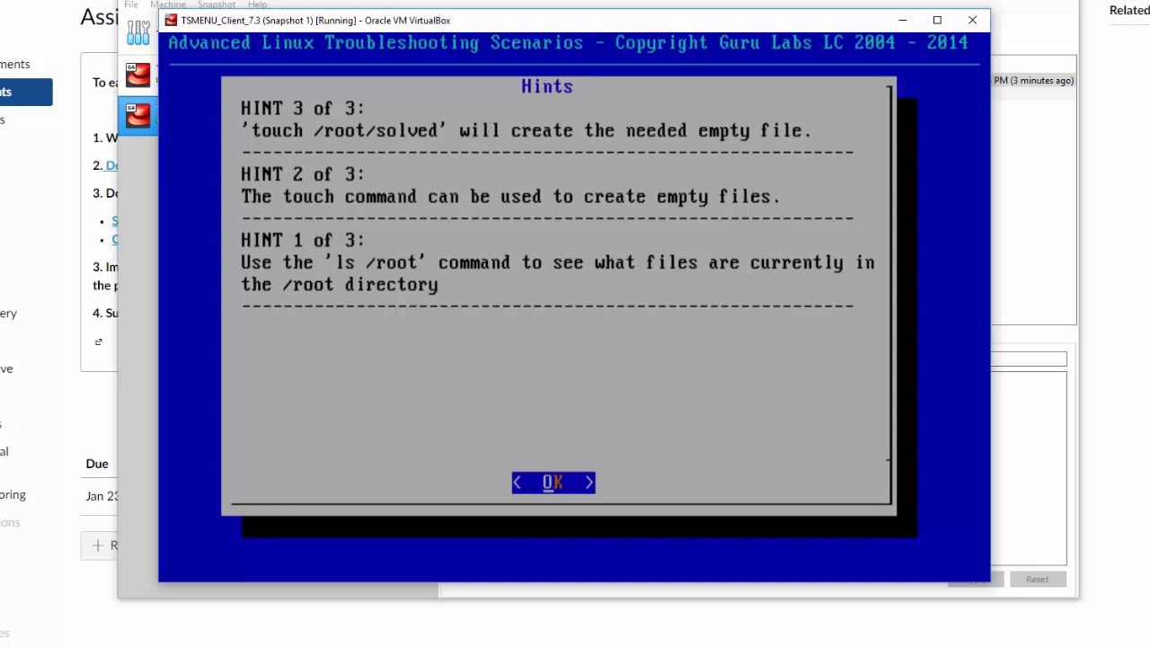
key("Return")
key("Tab")
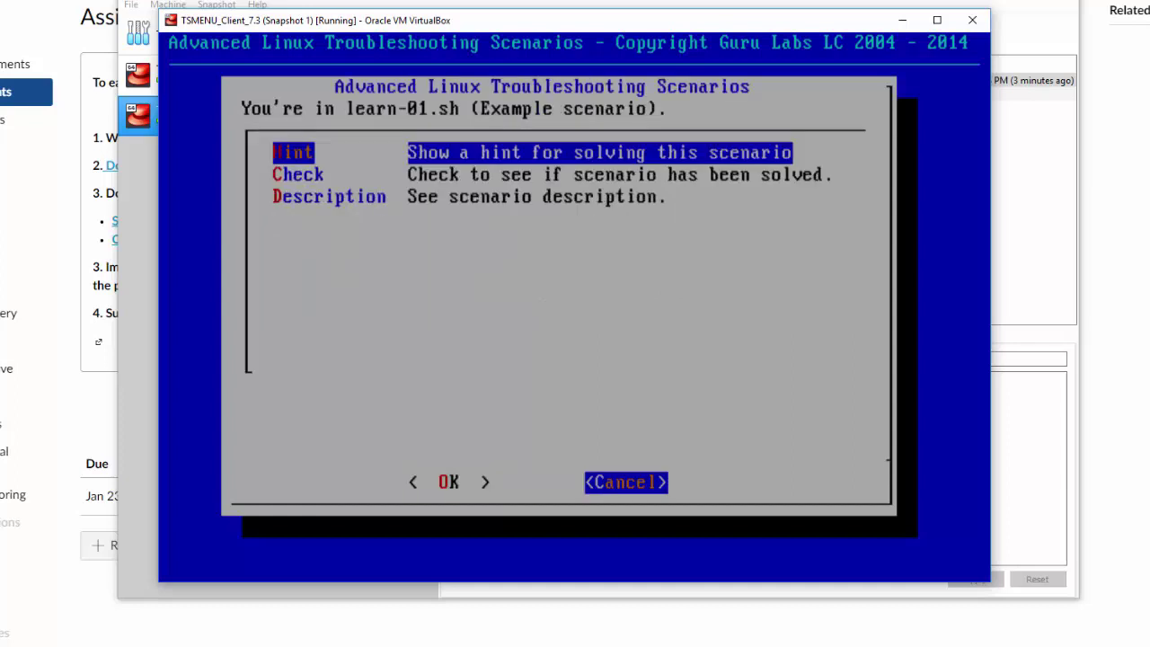
key("Return")
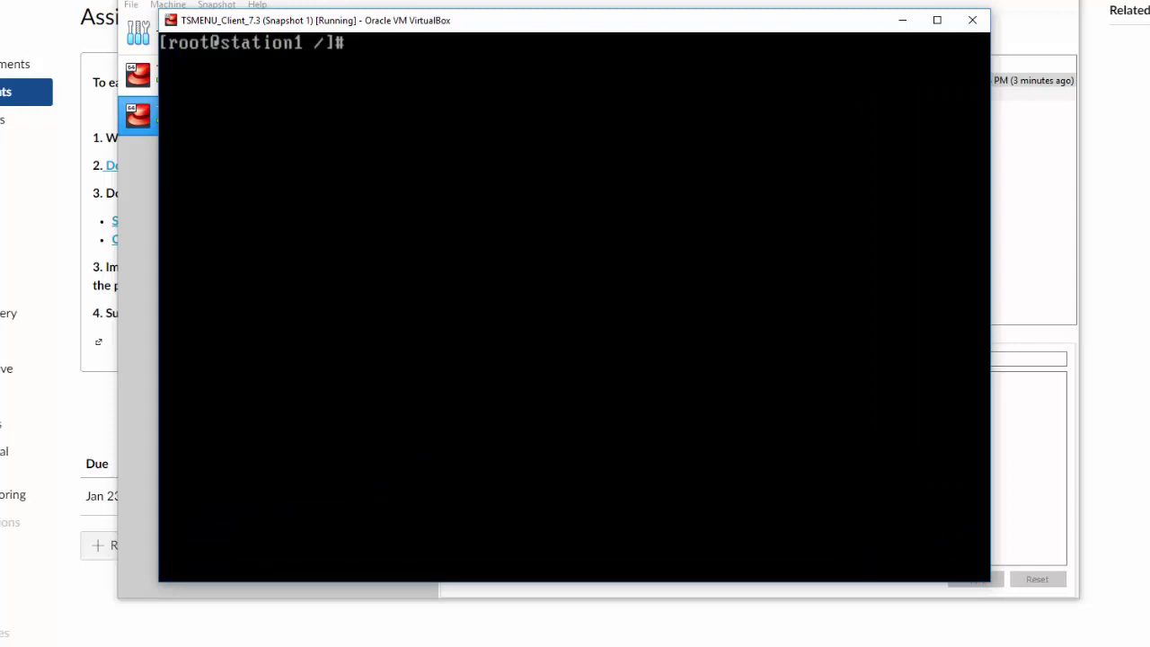
Change to /root and create the empty file 'solved' with touch
type("pwd")
key("Return")
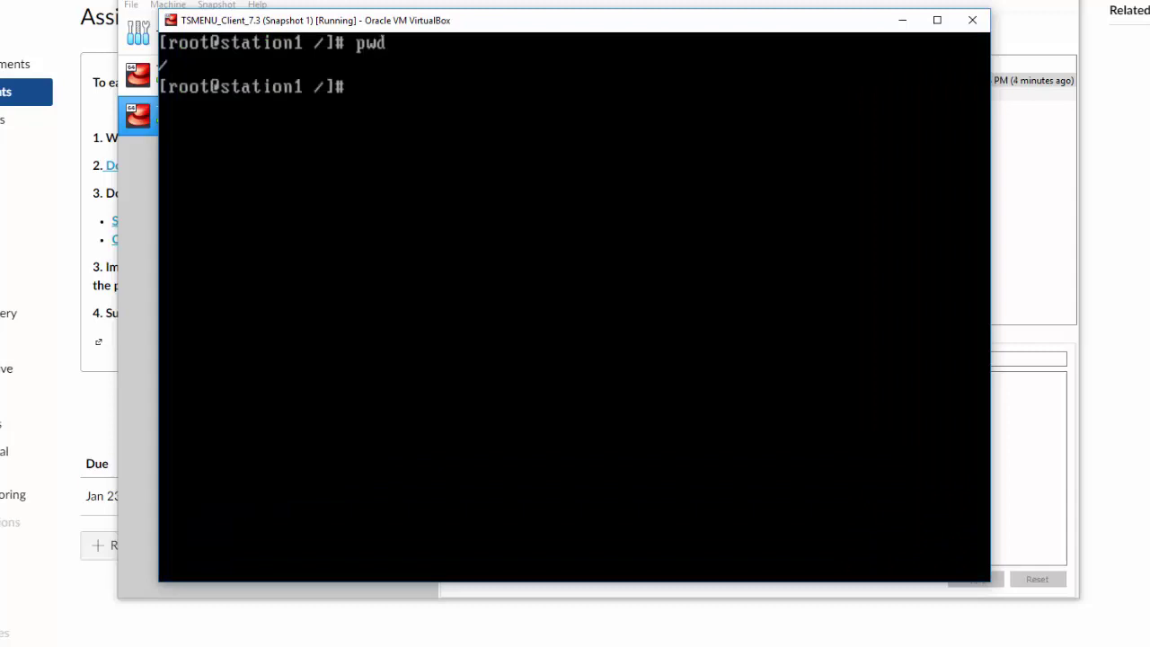
type("cd")
key("Return")
type("pwd")
key("Return")
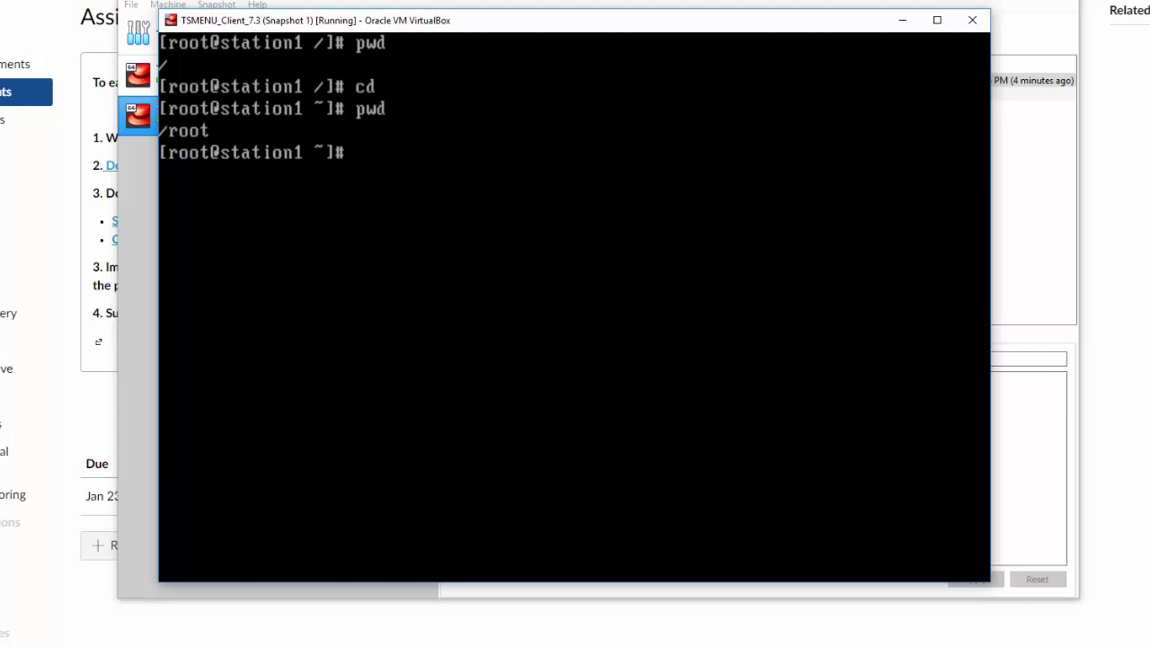
type("touch")
type(" solved")
key("BackSpace")
type("ved")
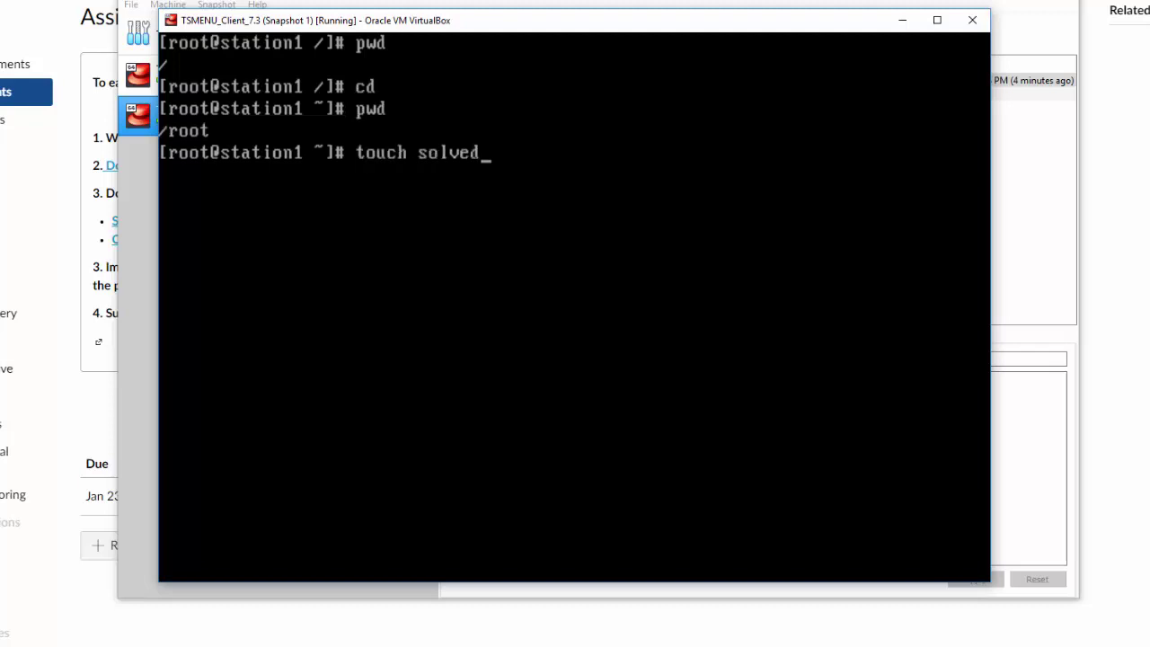
key("Return")
Run tsmenu to check the fix, getting 'SUCCESS: Scenario completed'
type("tsn")
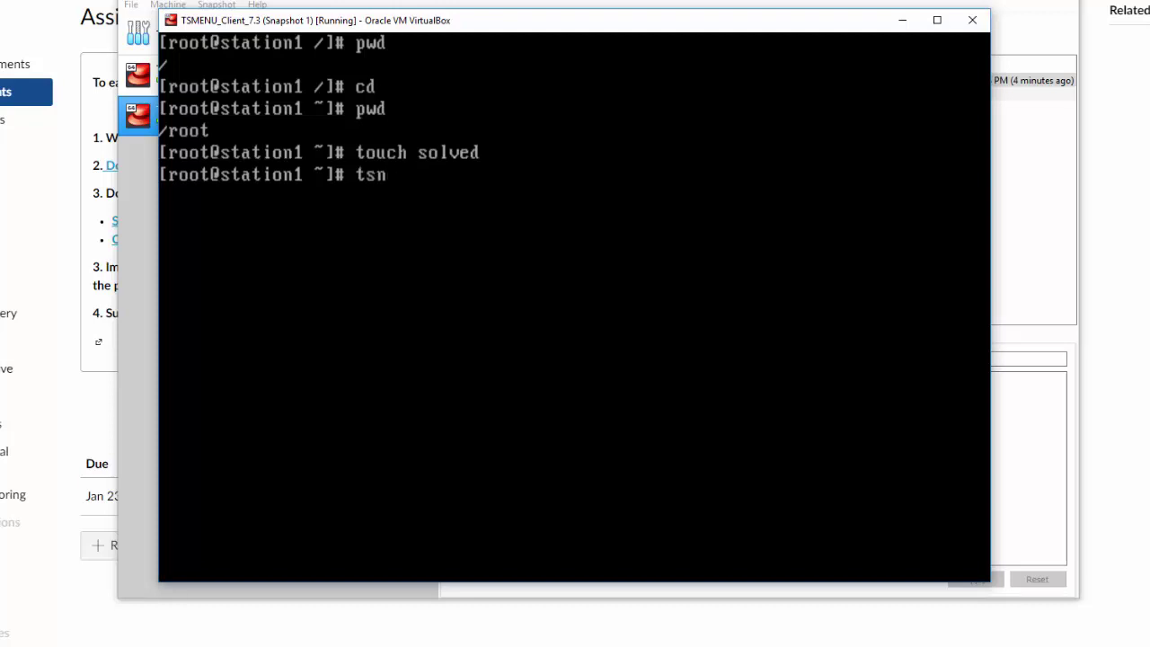
key("BackSpace")
type("menu")
key("Return")
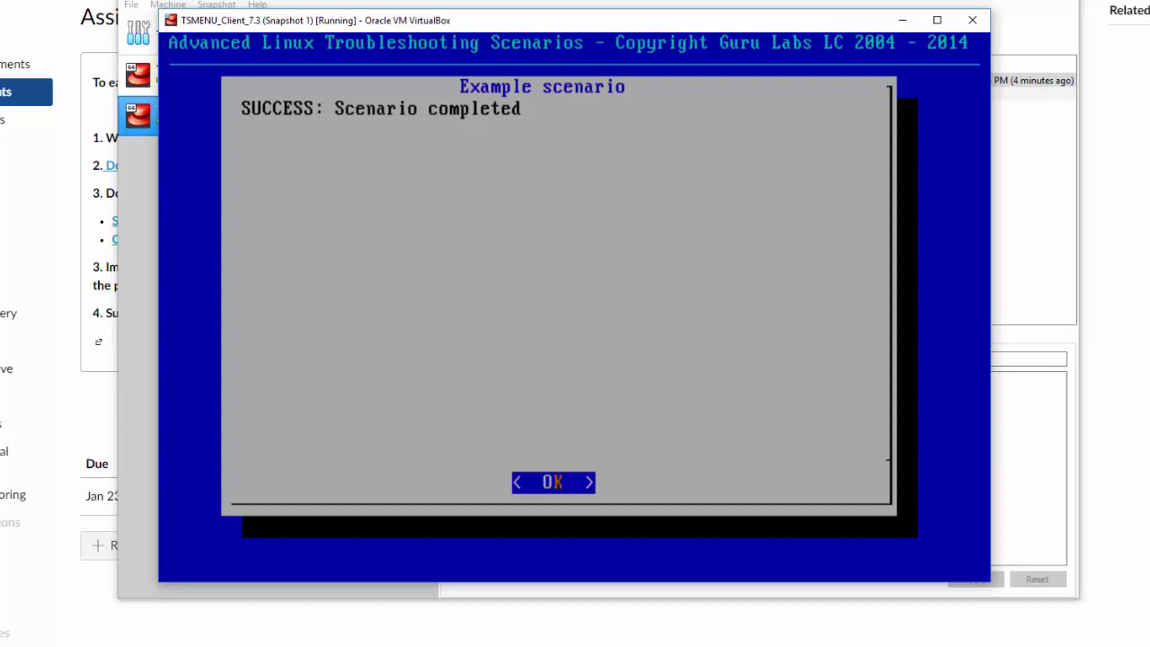
Dismiss the SUCCESS message and highlight Troubleshooting group #1 in the group list
key("Return")
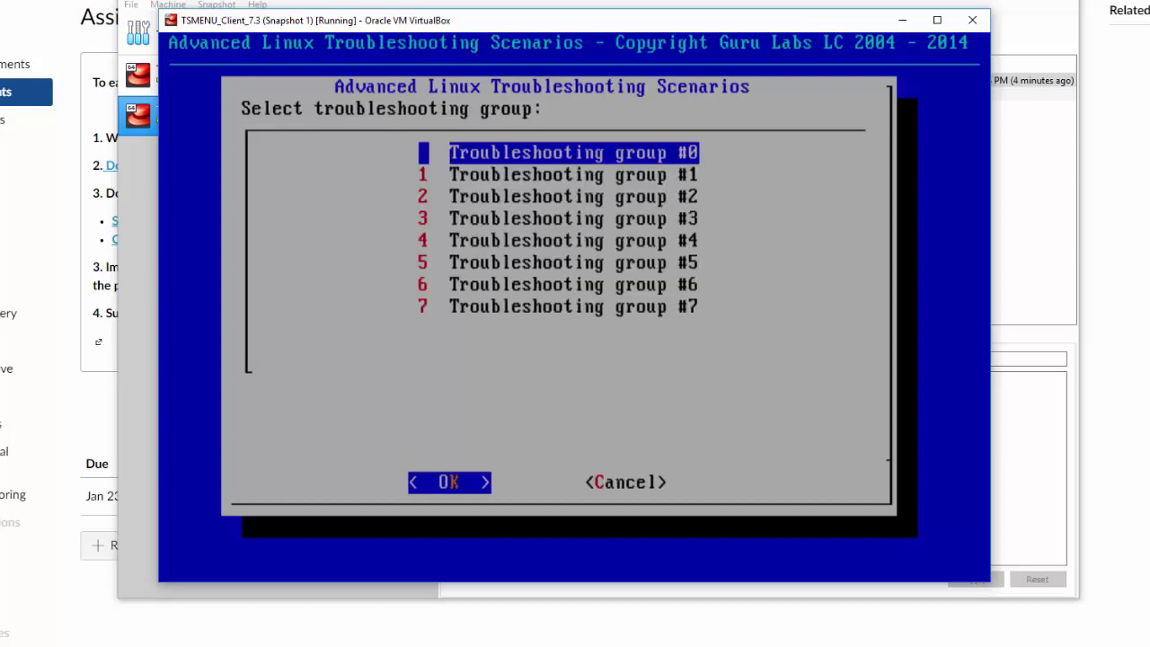
key("Down")
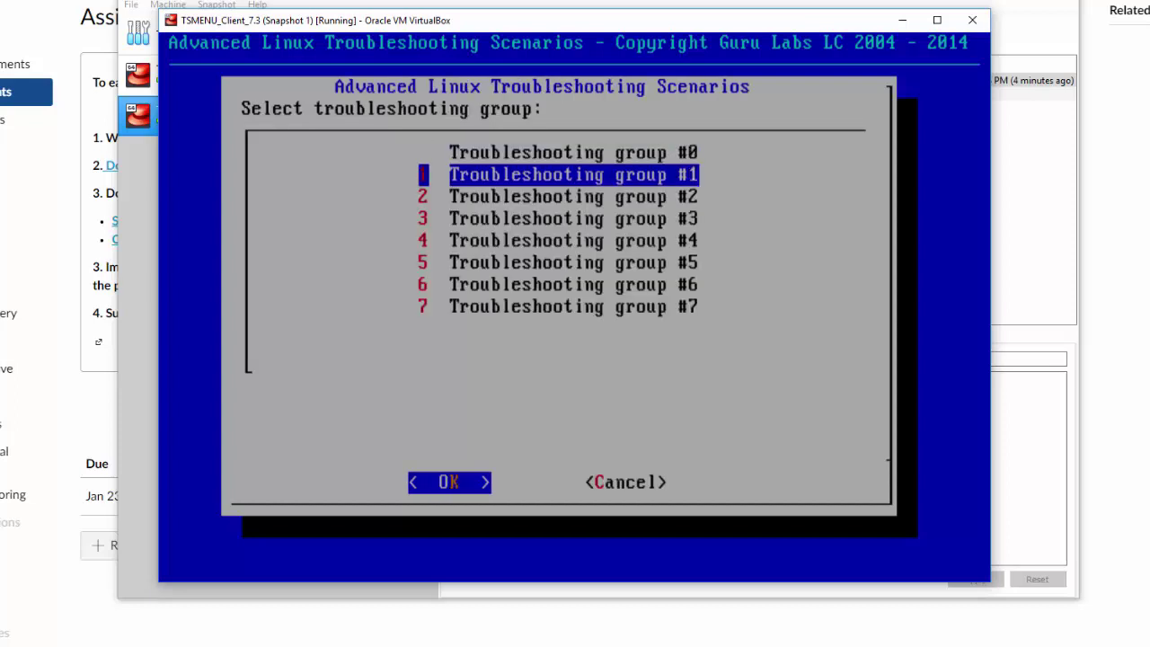